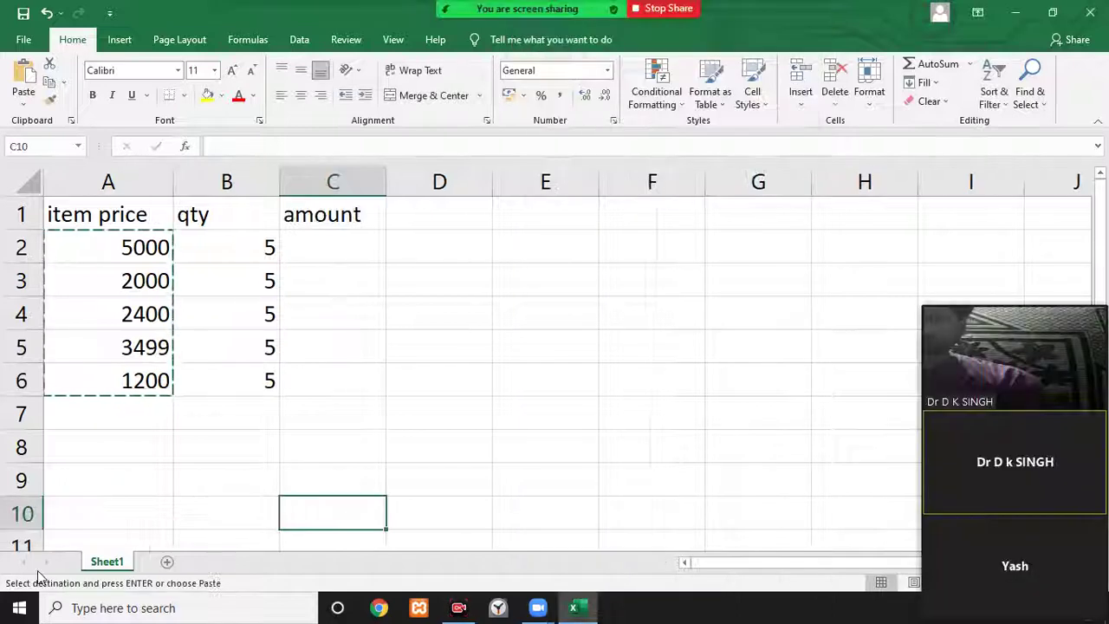
Multiply the qty values in B2:B6 by the item prices from A2:A6 using Paste Special Multiply.
{"action": "left_click_drag", "start_coordinate": [143, 249], "coordinate": [126, 378]}
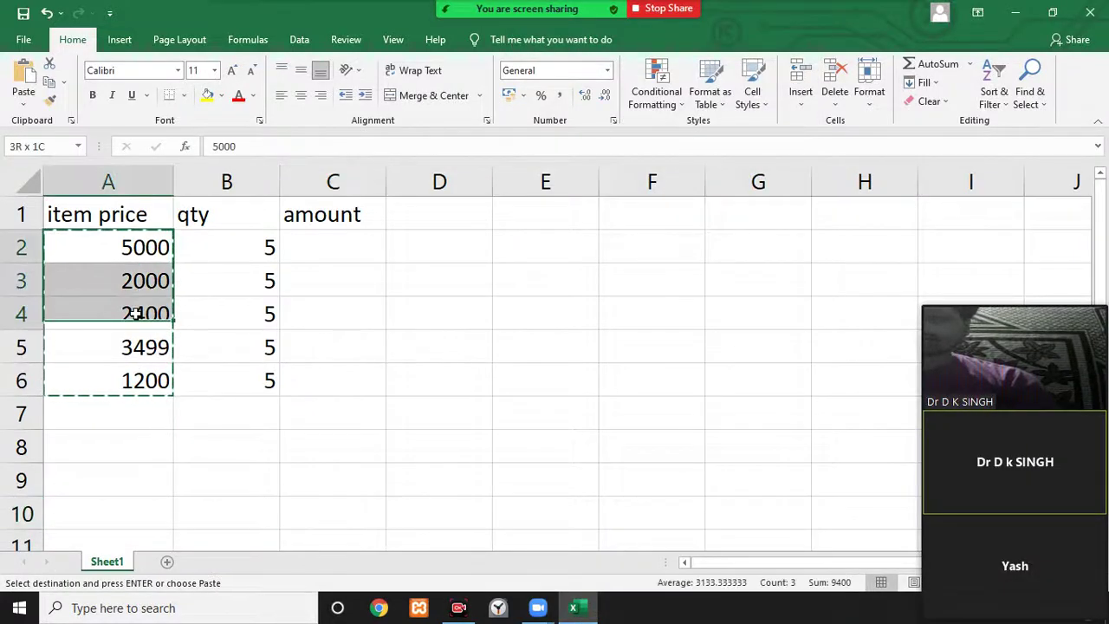
{"action": "right_click", "coordinate": [126, 379]}
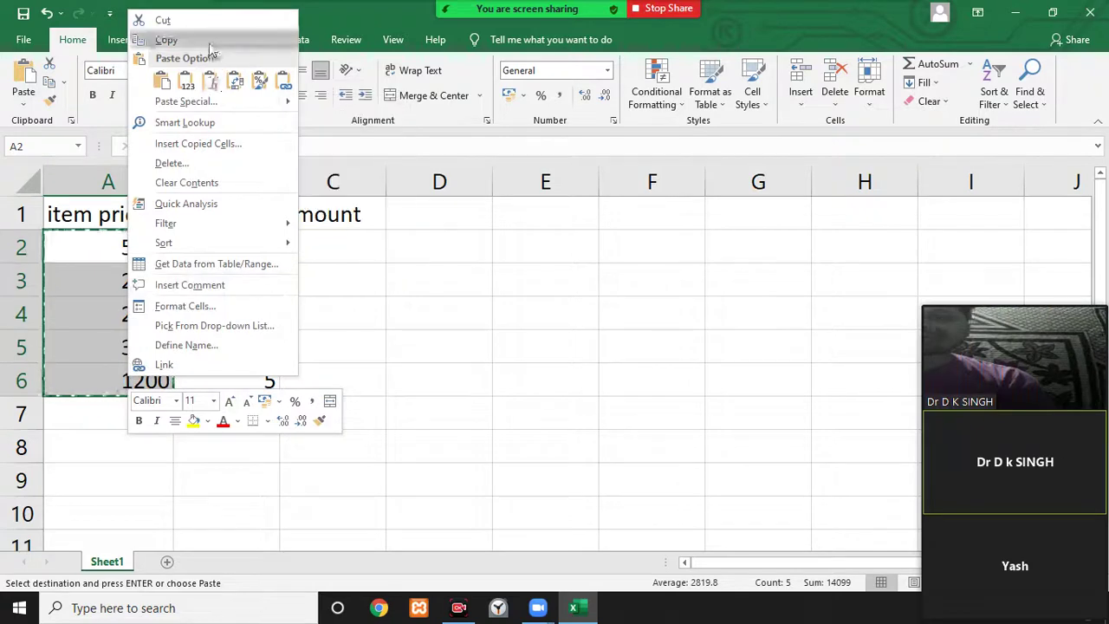
{"action": "left_click", "coordinate": [229, 247]}
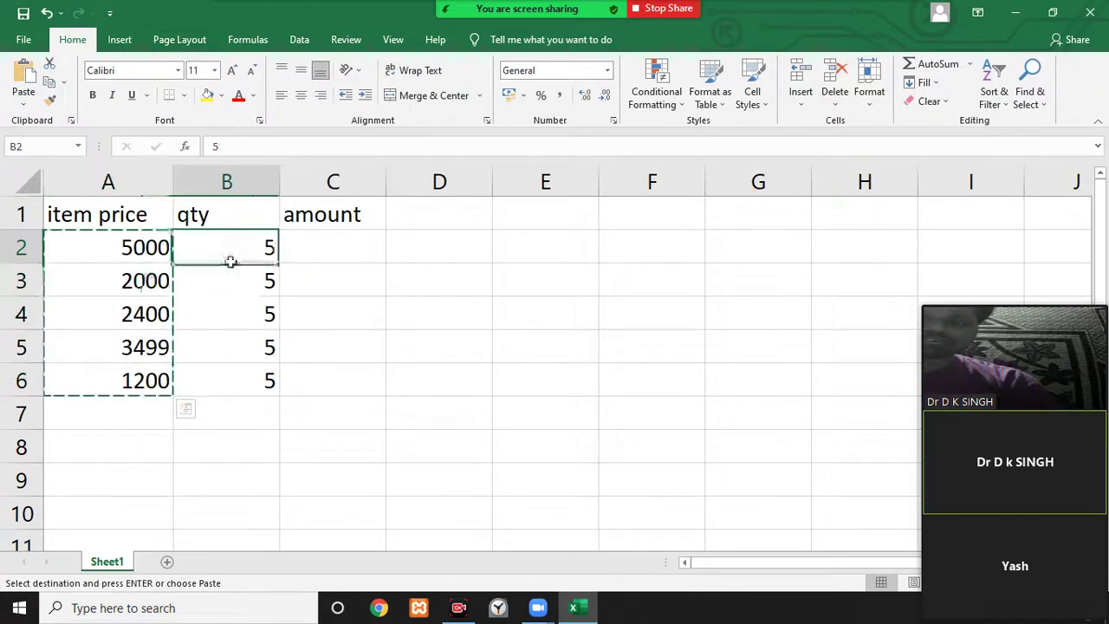
{"action": "left_click_drag", "start_coordinate": [230, 248], "coordinate": [231, 373]}
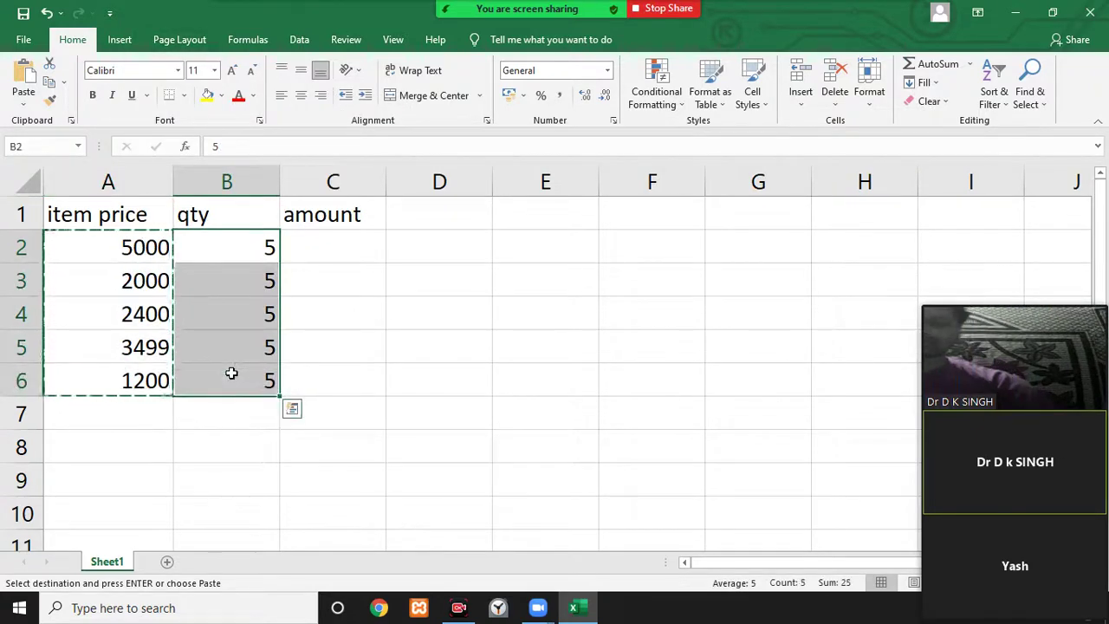
{"action": "right_click", "coordinate": [246, 323]}
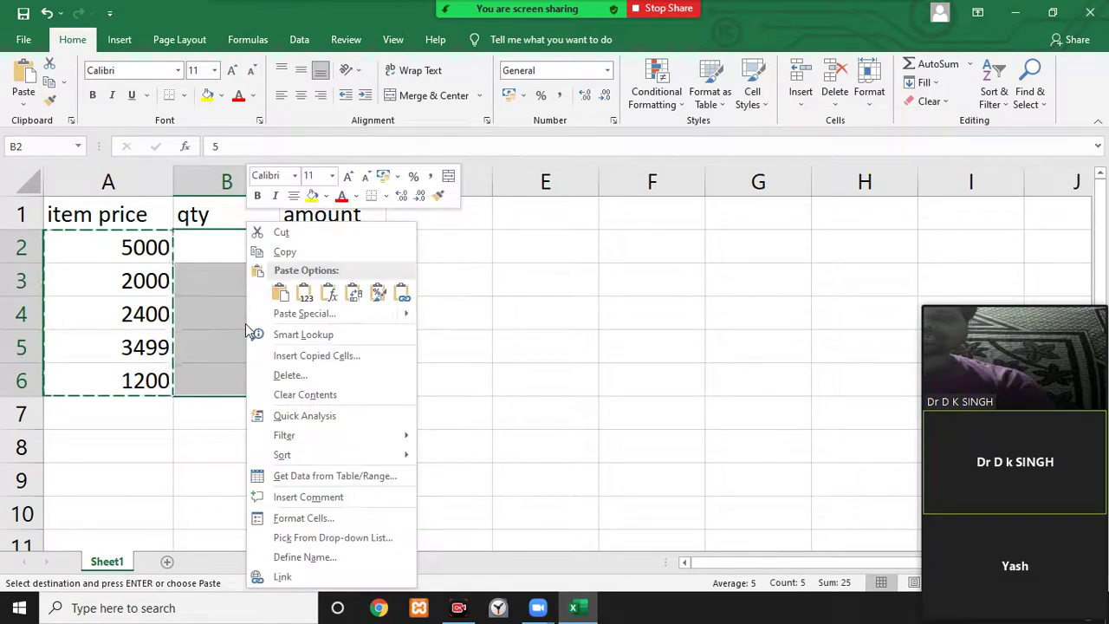
{"action": "left_click", "coordinate": [305, 314]}
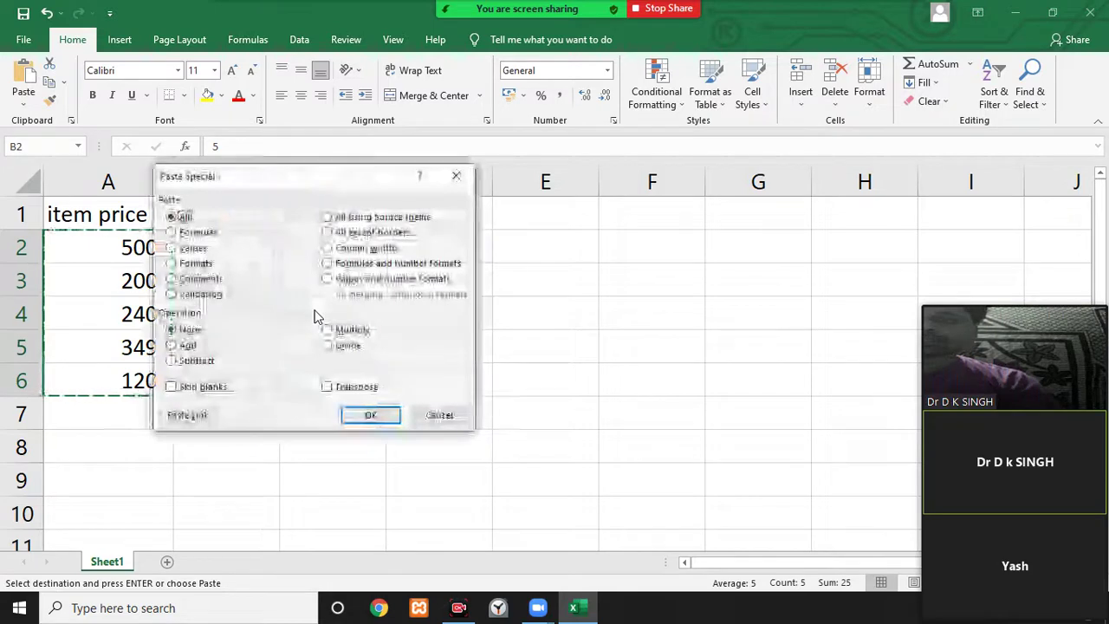
{"action": "left_click_drag", "start_coordinate": [315, 182], "coordinate": [622, 136]}
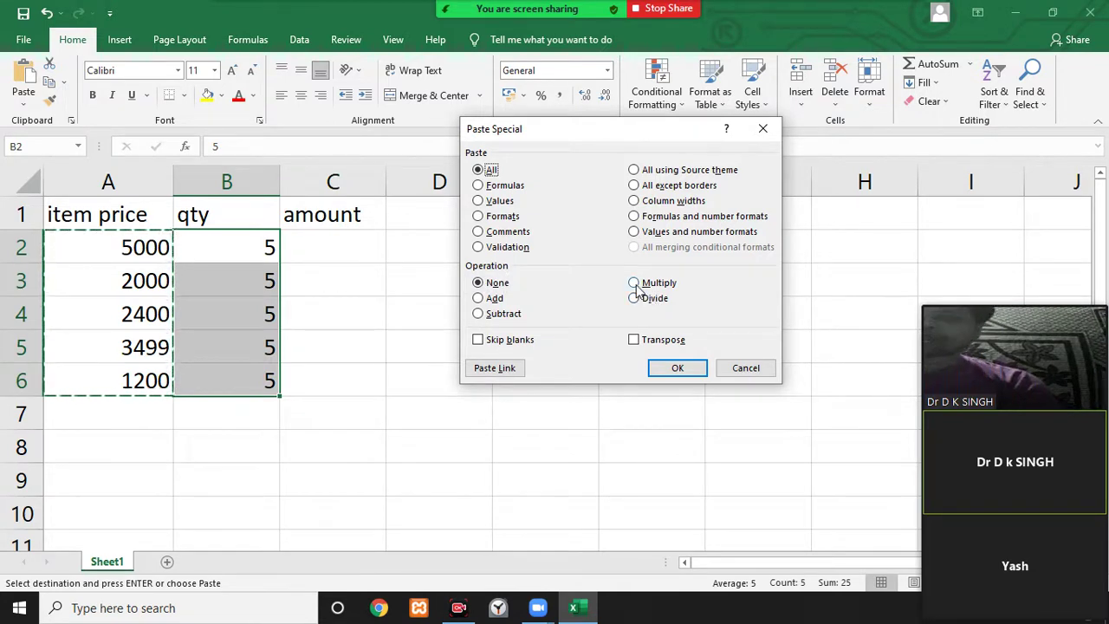
{"action": "left_click", "coordinate": [636, 286]}
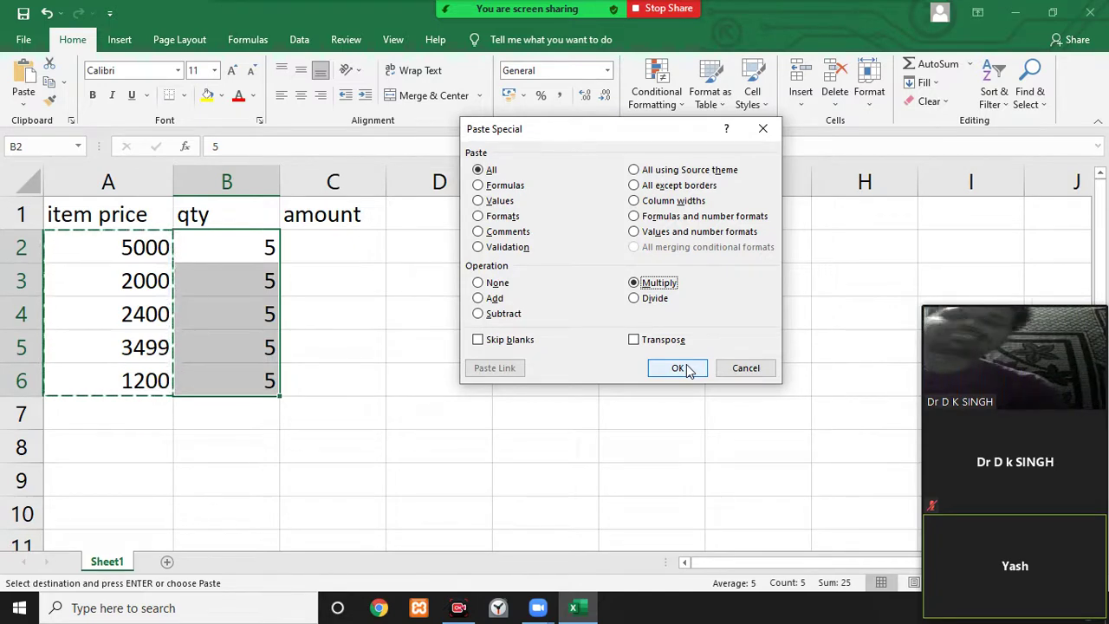
{"action": "left_click", "coordinate": [680, 368]}
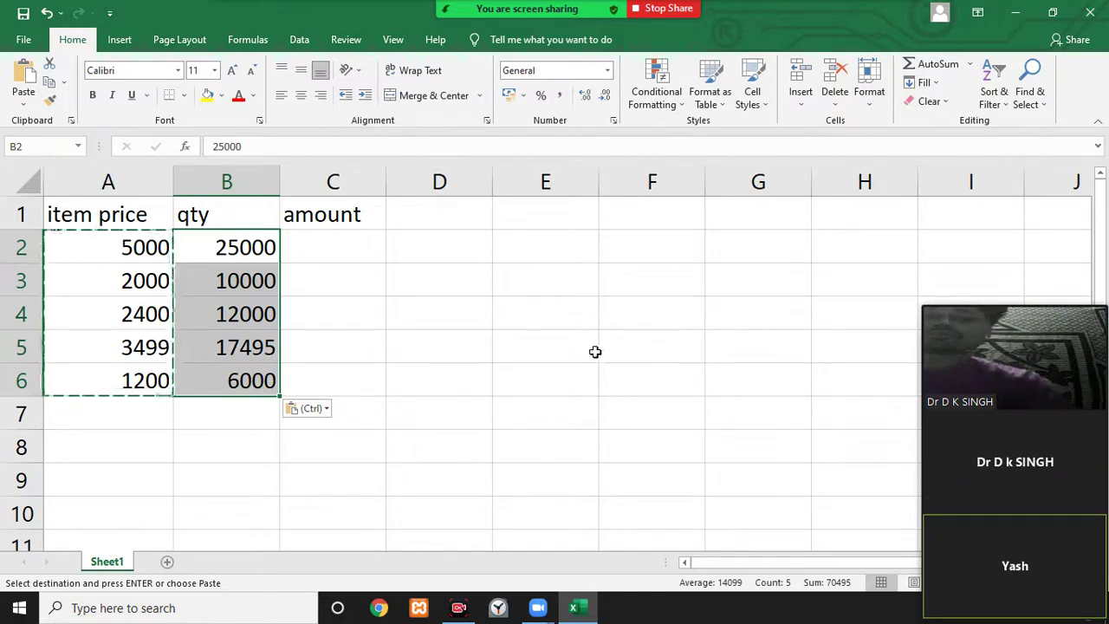
{"action": "left_click", "coordinate": [333, 277]}
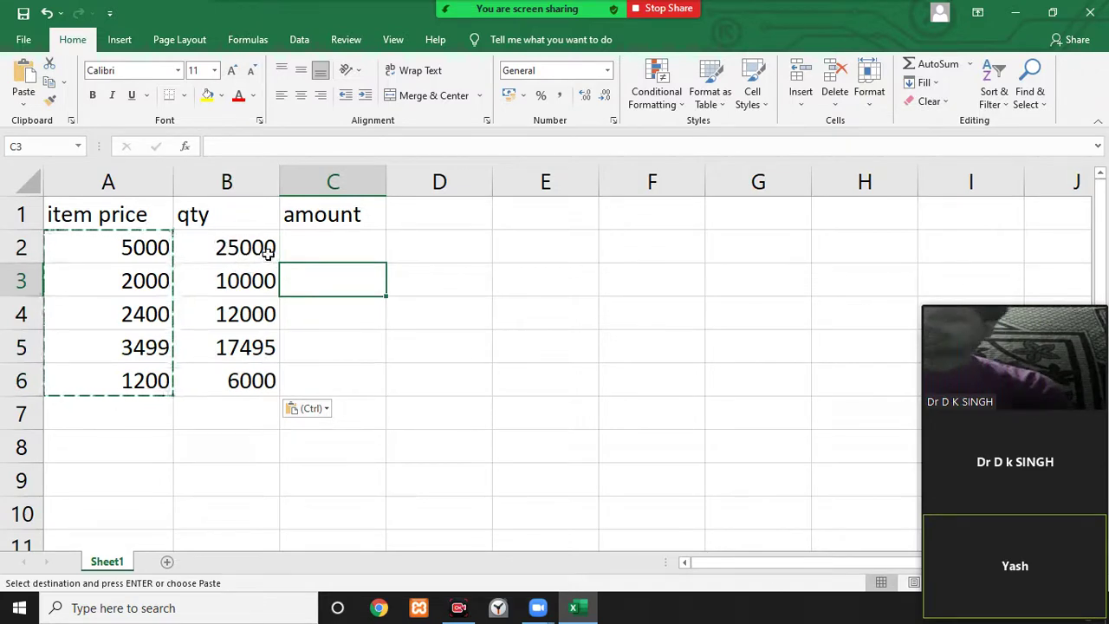
Clear the multiplied values from B2:B6.
{"action": "left_click_drag", "start_coordinate": [268, 251], "coordinate": [249, 379]}
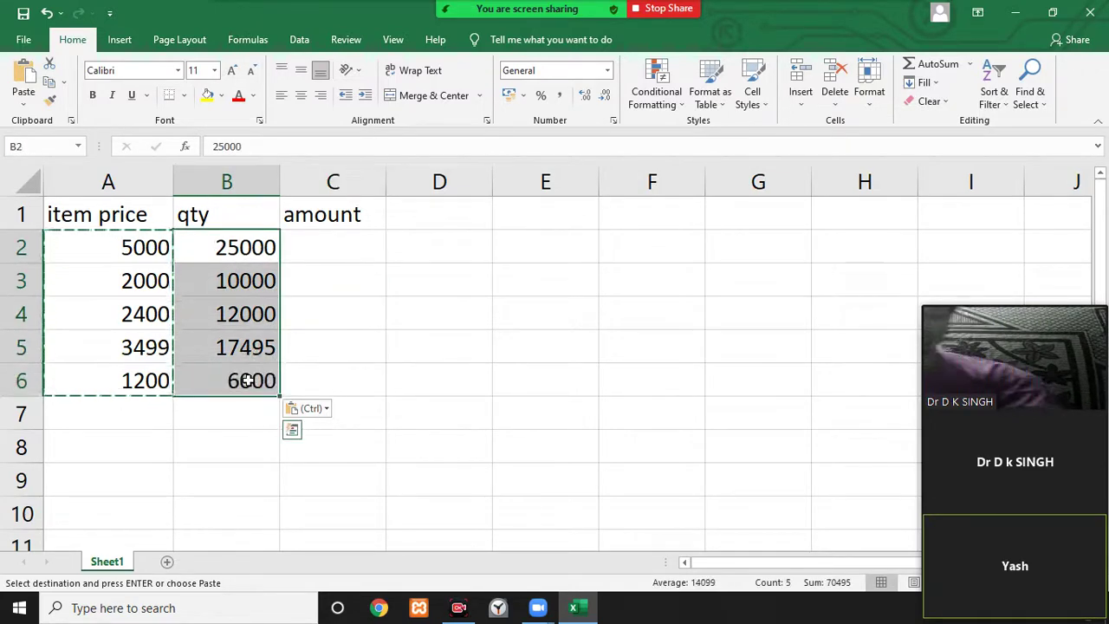
{"action": "key", "text": "BackSpace"}
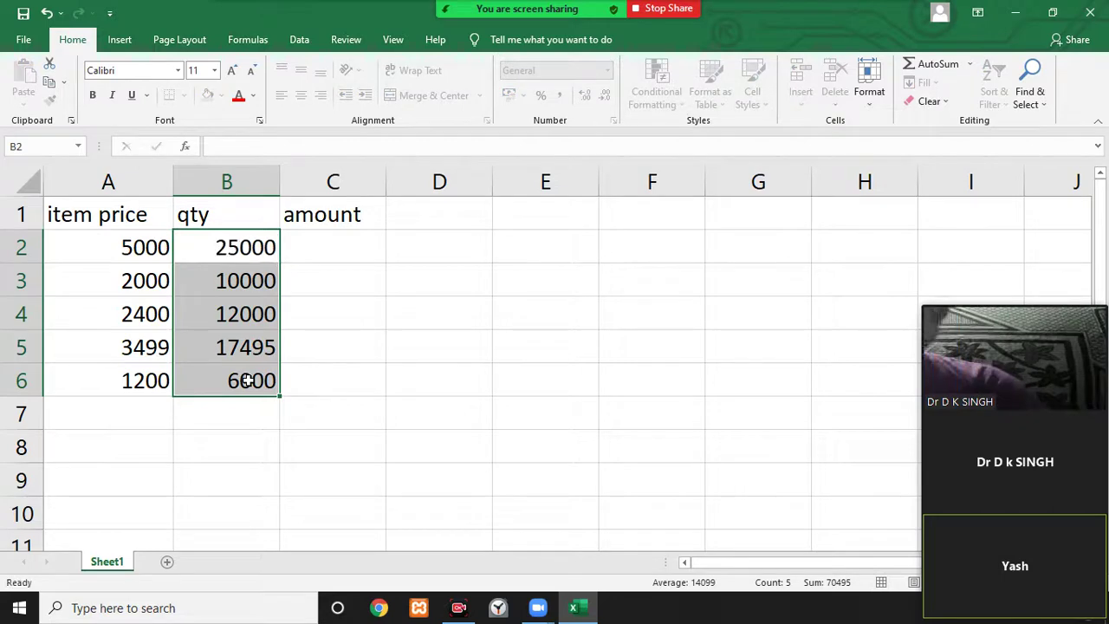
{"action": "key", "text": "Escape"}
{"action": "key", "text": "Delete"}
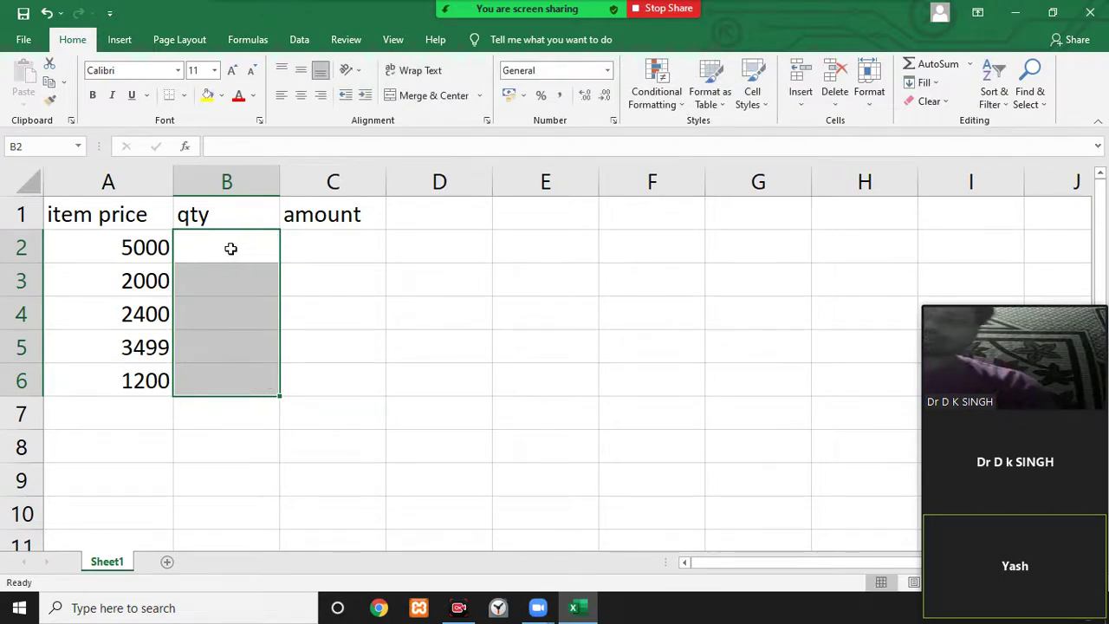
Enter the quantities 2, 3, 4, 5 and 8 into B2:B6.
{"action": "left_click", "coordinate": [230, 248]}
{"action": "type", "text": "2"}
{"action": "key", "text": "Return"}
{"action": "type", "text": "3"}
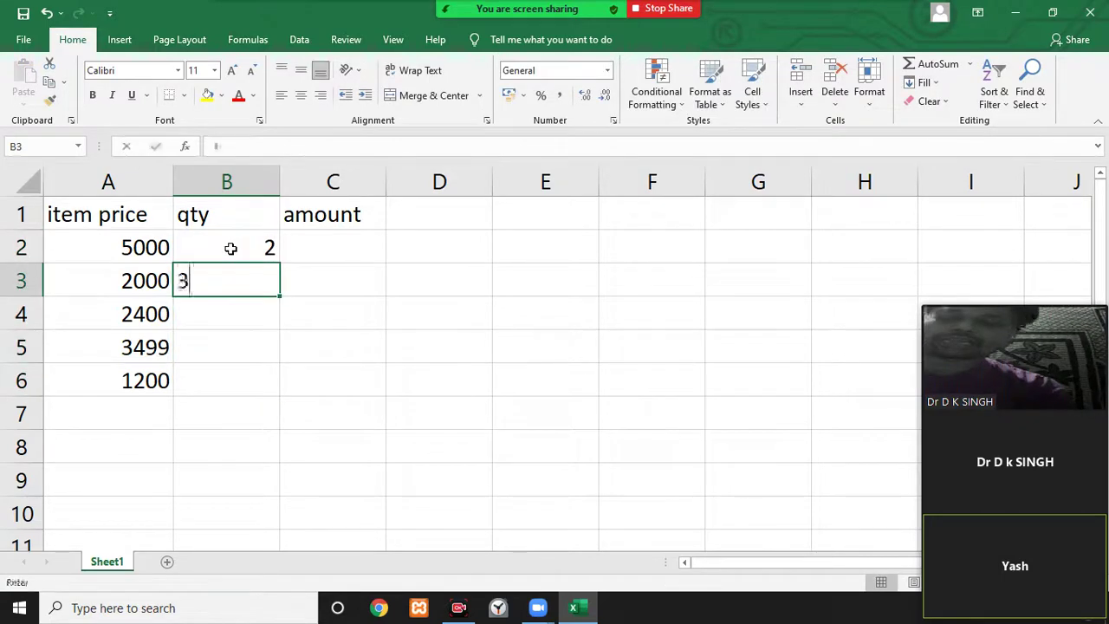
{"action": "key", "text": "Return"}
{"action": "type", "text": "4"}
{"action": "key", "text": "Return"}
{"action": "type", "text": "5"}
{"action": "key", "text": "BackSpace"}
{"action": "key", "text": "Return"}
{"action": "type", "text": "8"}
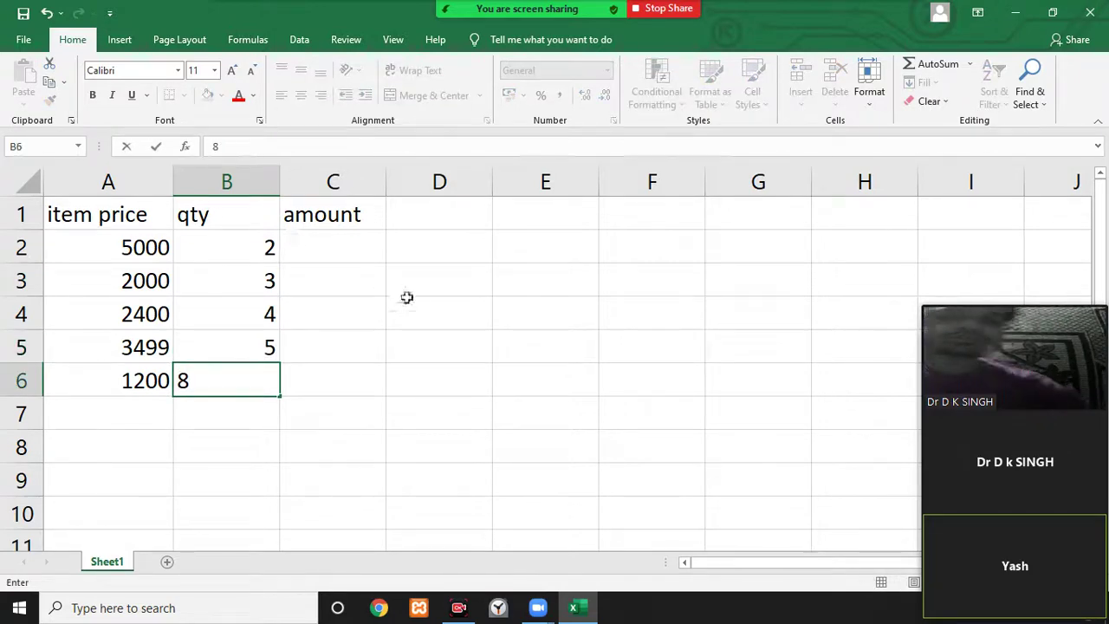
{"action": "left_click", "coordinate": [428, 310]}
{"action": "left_click_drag", "start_coordinate": [160, 247], "coordinate": [151, 374]}
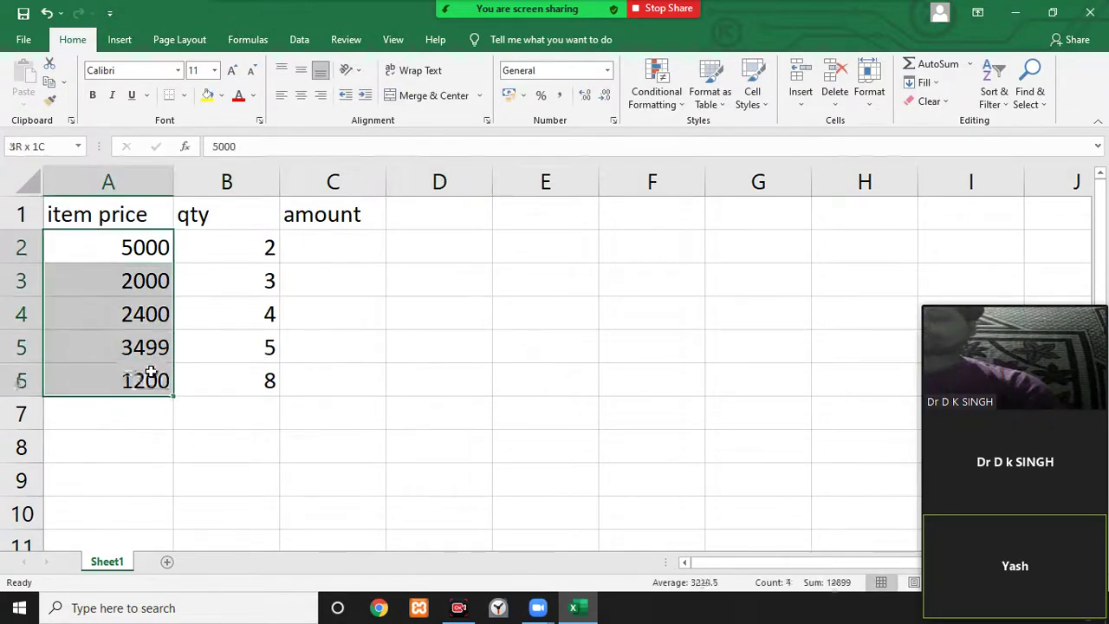
Paste-special multiply the item prices onto B2:B6, then clear the amount heading in C1.
{"action": "key", "text": "ctrl+c"}
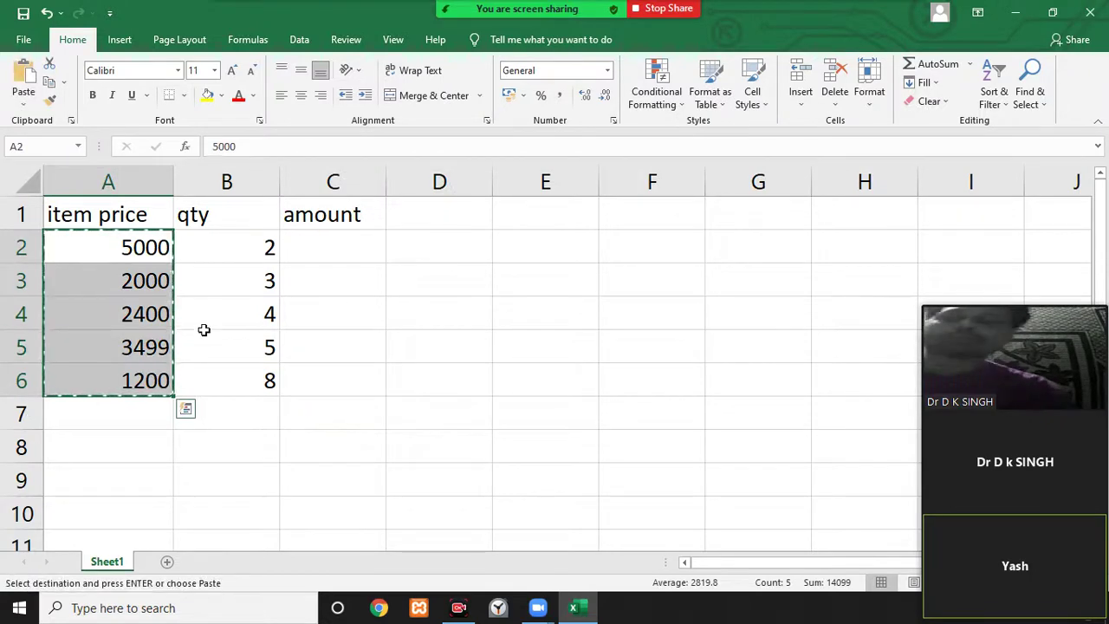
{"action": "left_click_drag", "start_coordinate": [248, 258], "coordinate": [244, 372]}
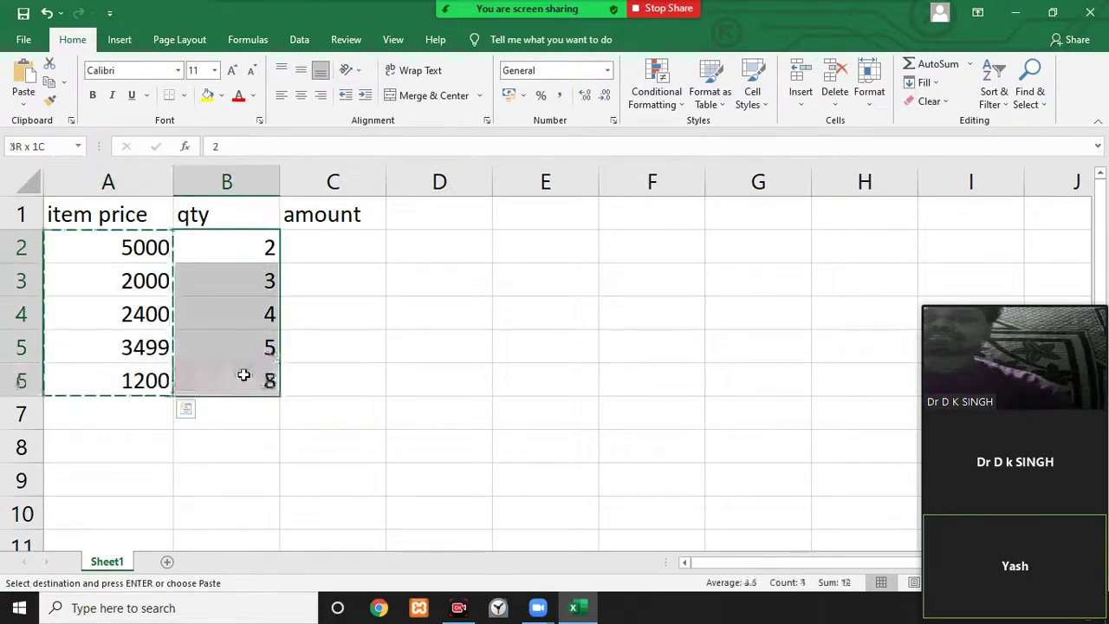
{"action": "right_click", "coordinate": [246, 379]}
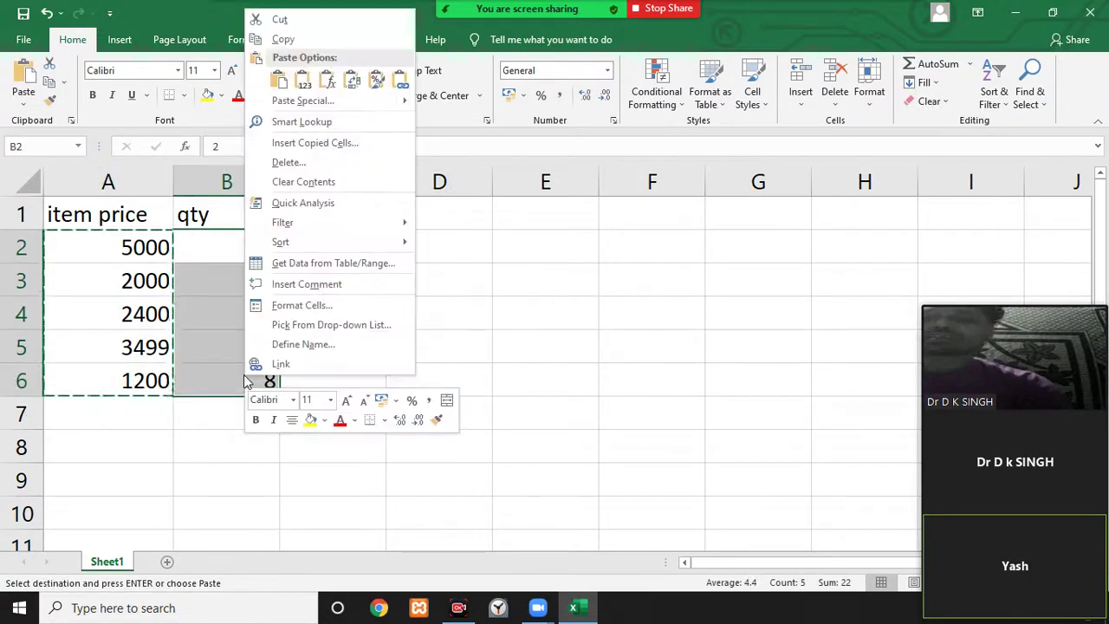
{"action": "left_click", "coordinate": [336, 104]}
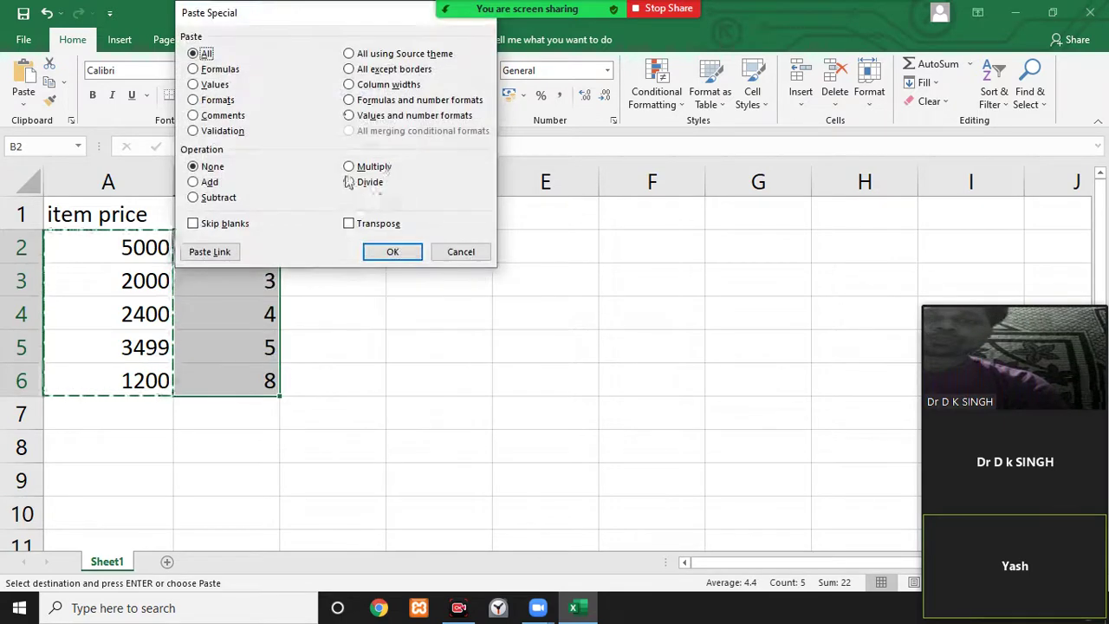
{"action": "left_click", "coordinate": [350, 167]}
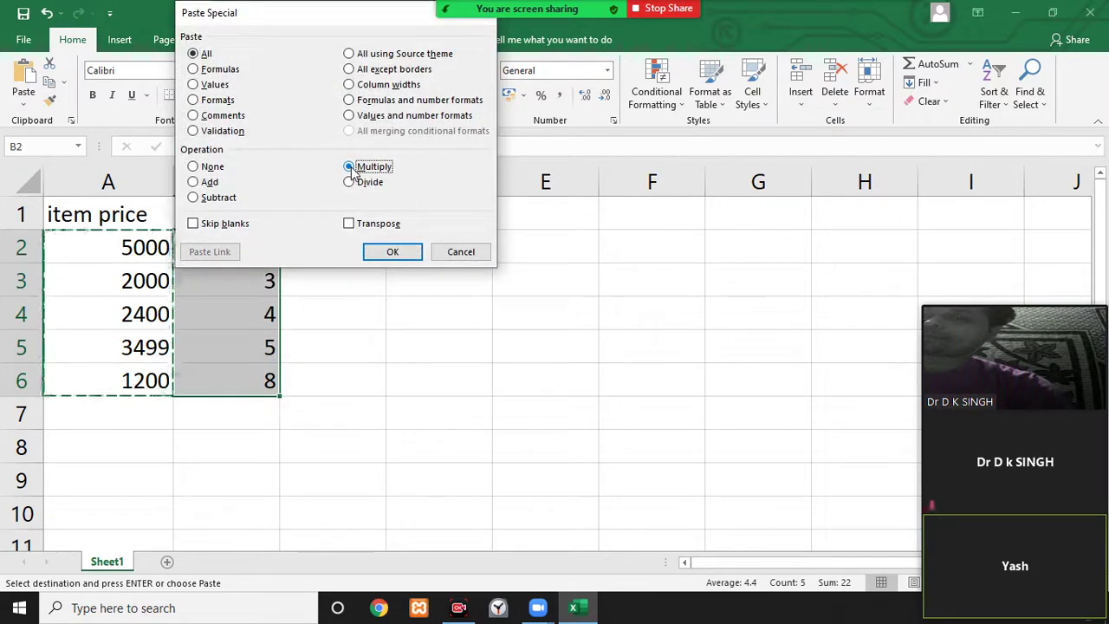
{"action": "left_click", "coordinate": [391, 253]}
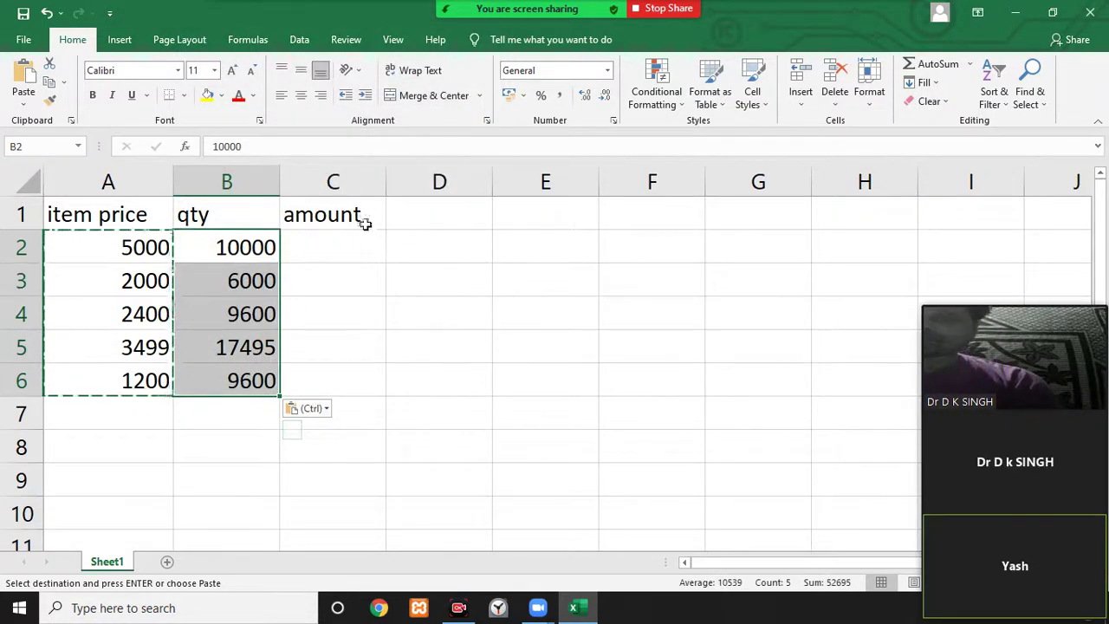
{"action": "left_click", "coordinate": [364, 220]}
{"action": "key", "text": "BackSpace"}
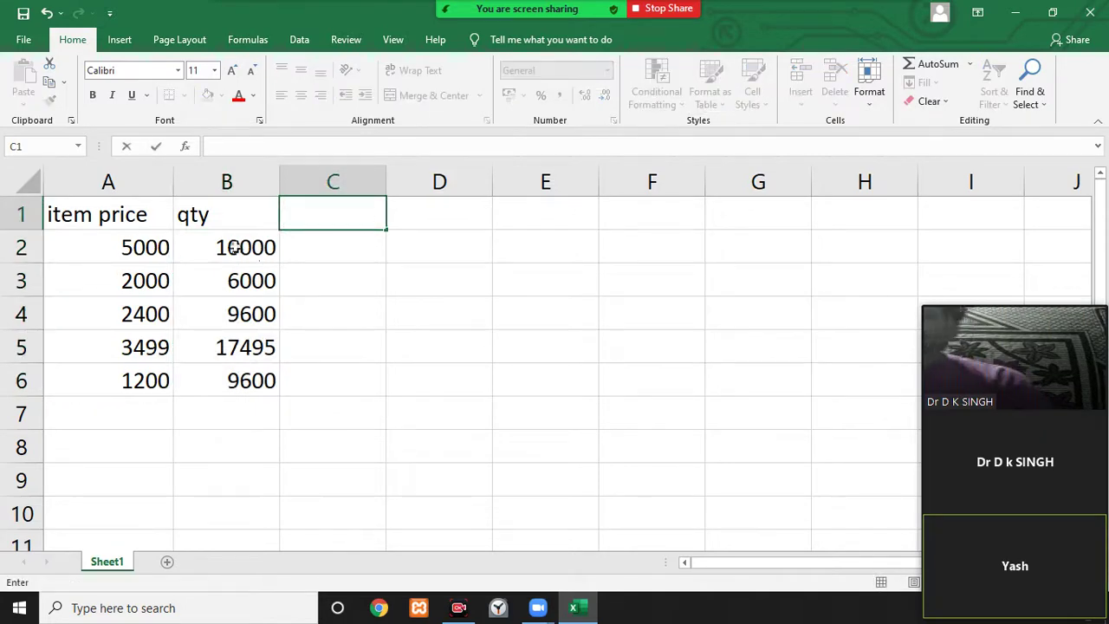
Enter 500, 1000, 1200, 1300 and 2000 into C2:C6.
{"action": "left_click_drag", "start_coordinate": [235, 245], "coordinate": [234, 374]}
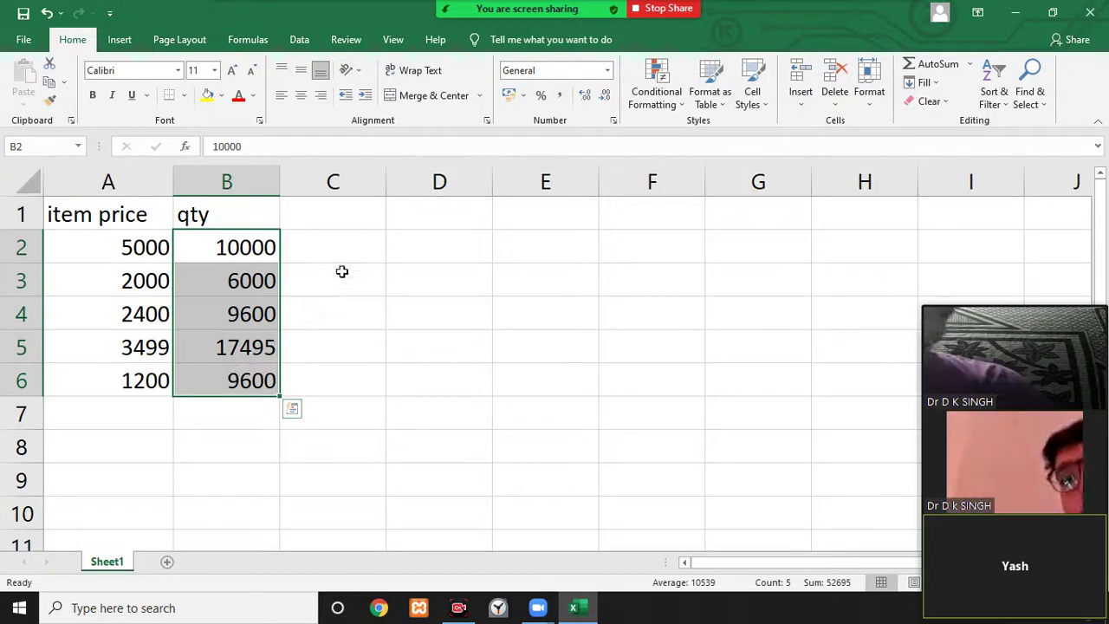
{"action": "left_click", "coordinate": [363, 256]}
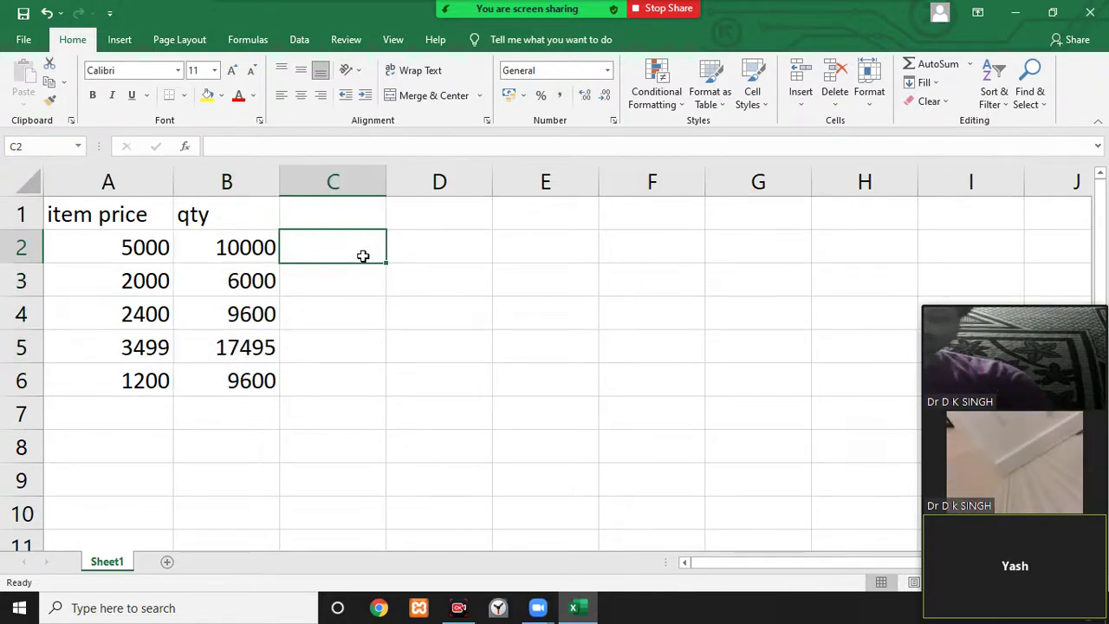
{"action": "type", "text": "500"}
{"action": "key", "text": "Return"}
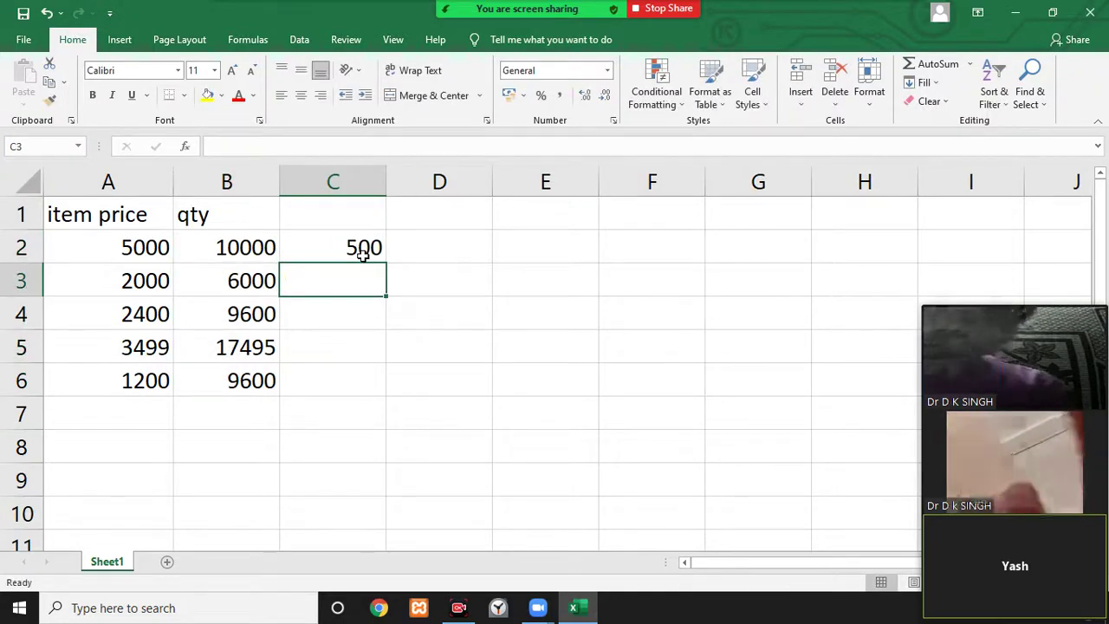
{"action": "type", "text": "100"}
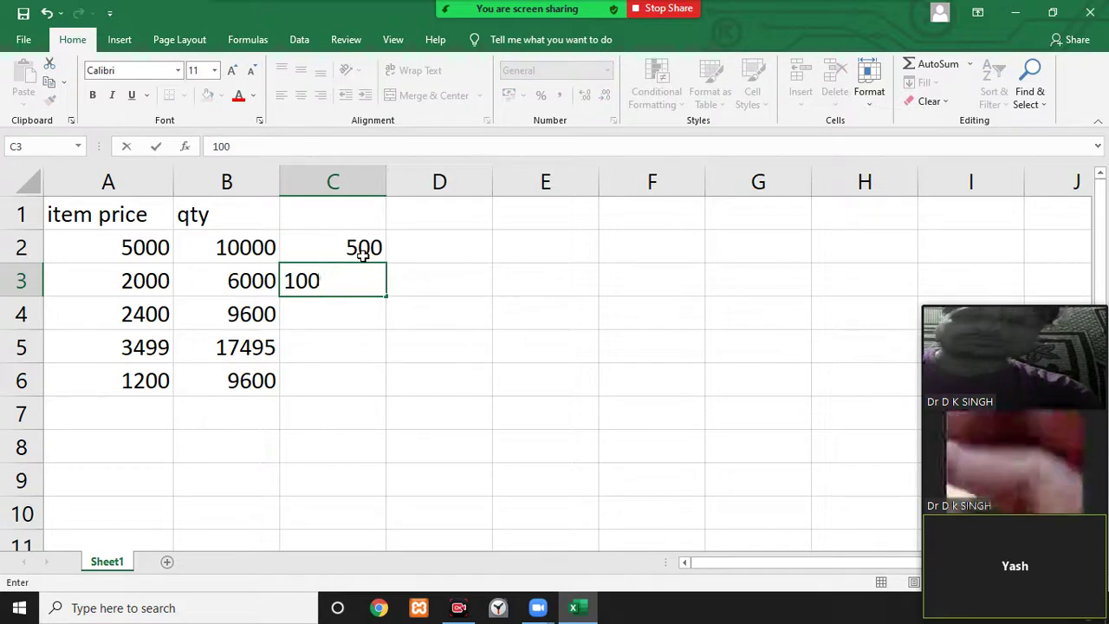
{"action": "type", "text": "0"}
{"action": "key", "text": "Return"}
{"action": "type", "text": "12"}
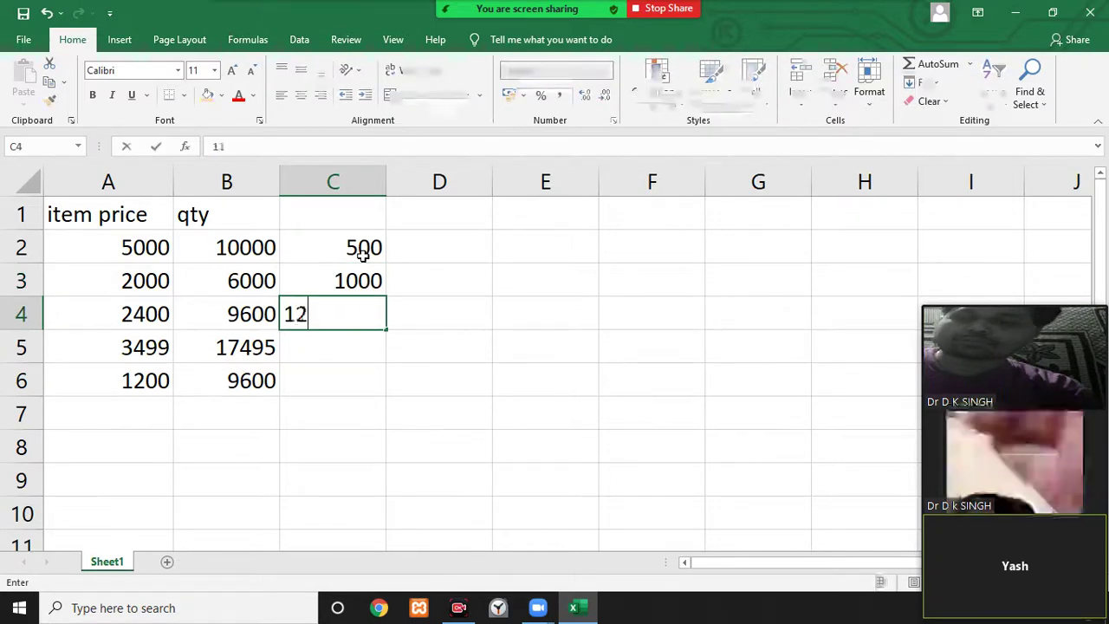
{"action": "type", "text": "00"}
{"action": "key", "text": "Return"}
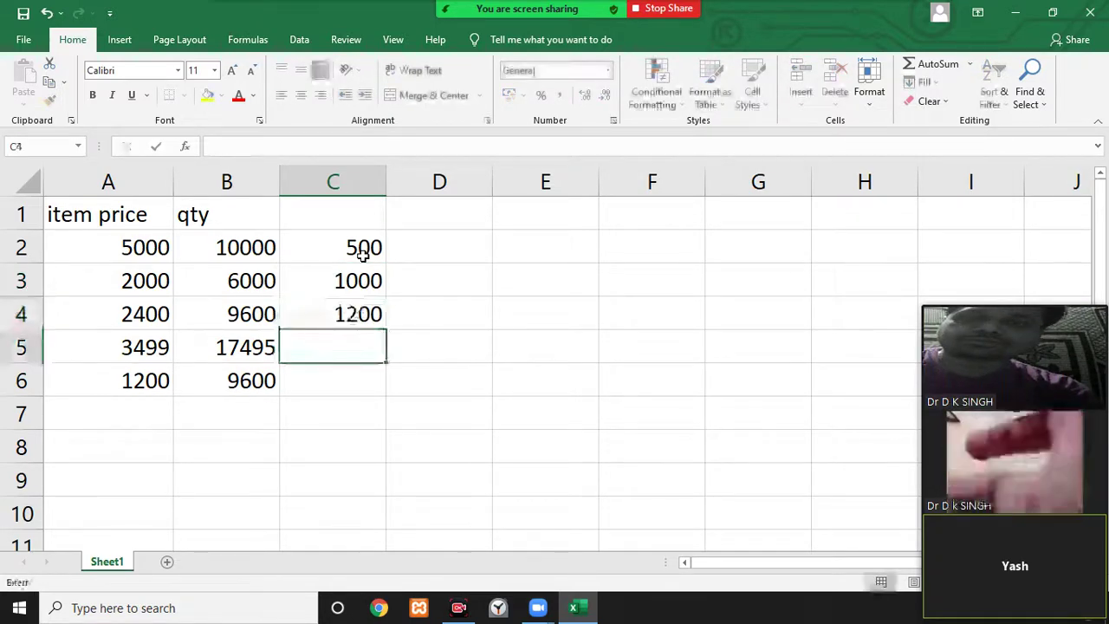
{"action": "type", "text": "1300"}
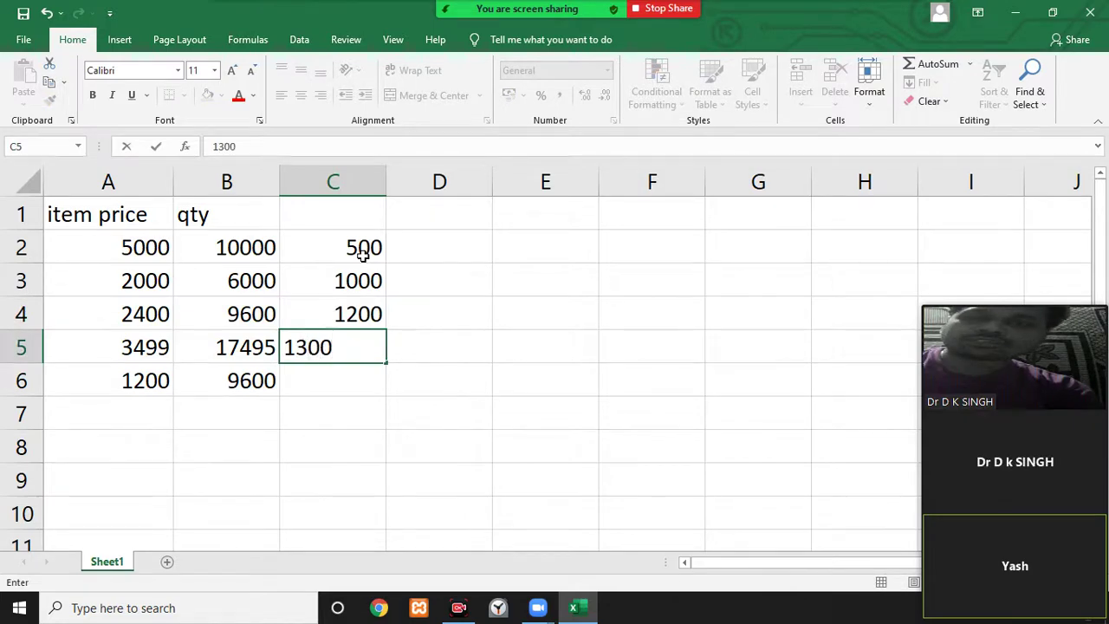
{"action": "key", "text": "Return"}
{"action": "type", "text": "2"}
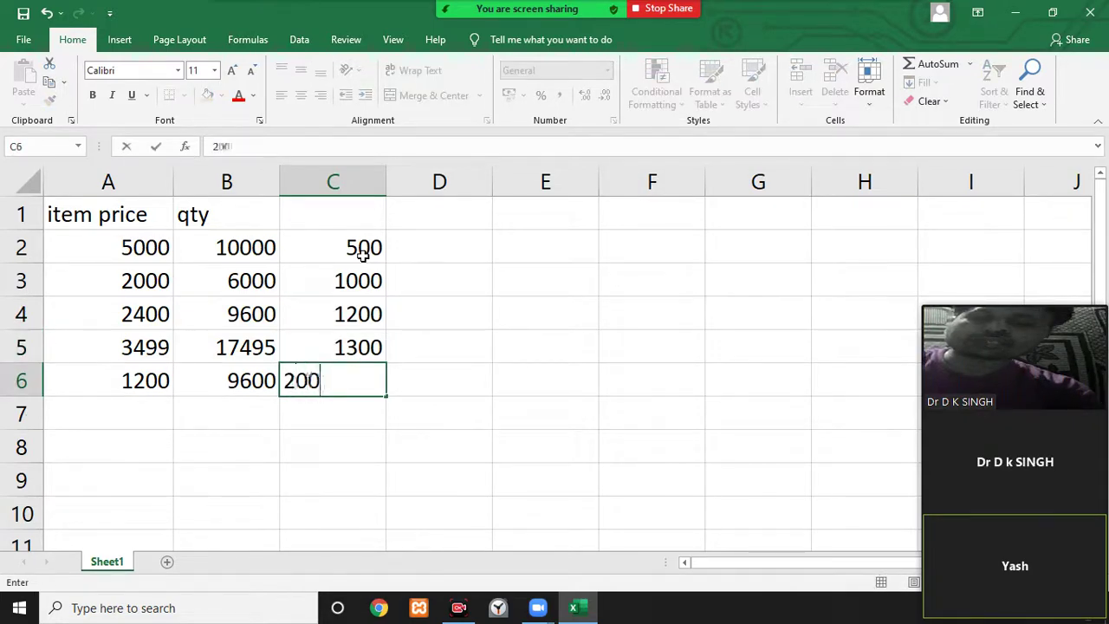
{"action": "type", "text": "0"}
{"action": "key", "text": "Return"}
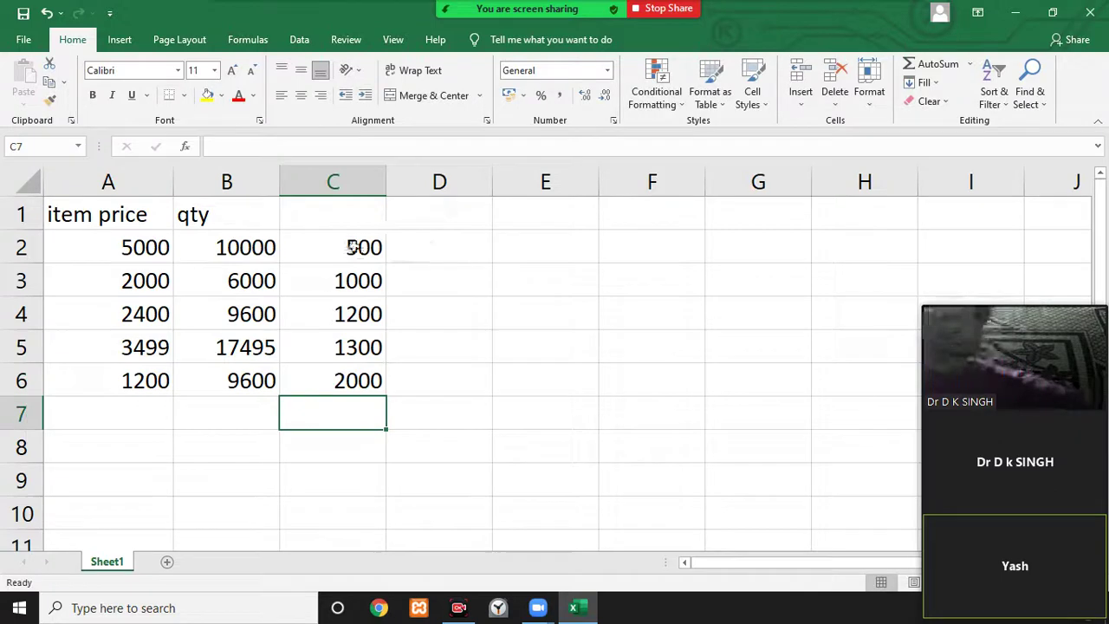
Add the qty values from B2:B6 onto C2:C6 using Paste Special Add.
{"action": "left_click_drag", "start_coordinate": [242, 247], "coordinate": [232, 373]}
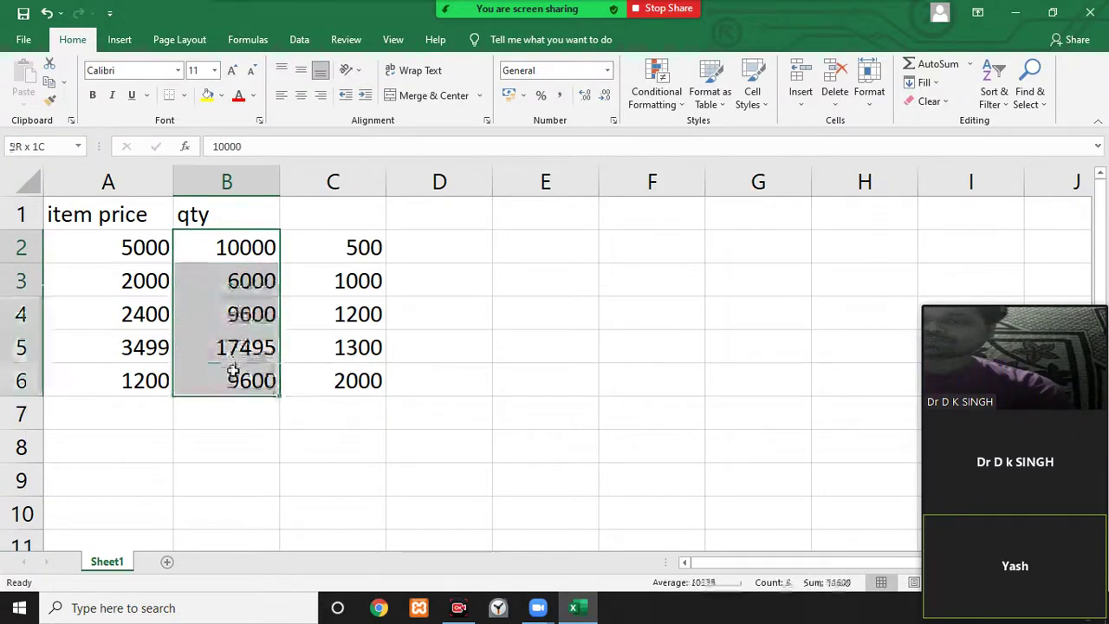
{"action": "key", "text": "ctrl+c"}
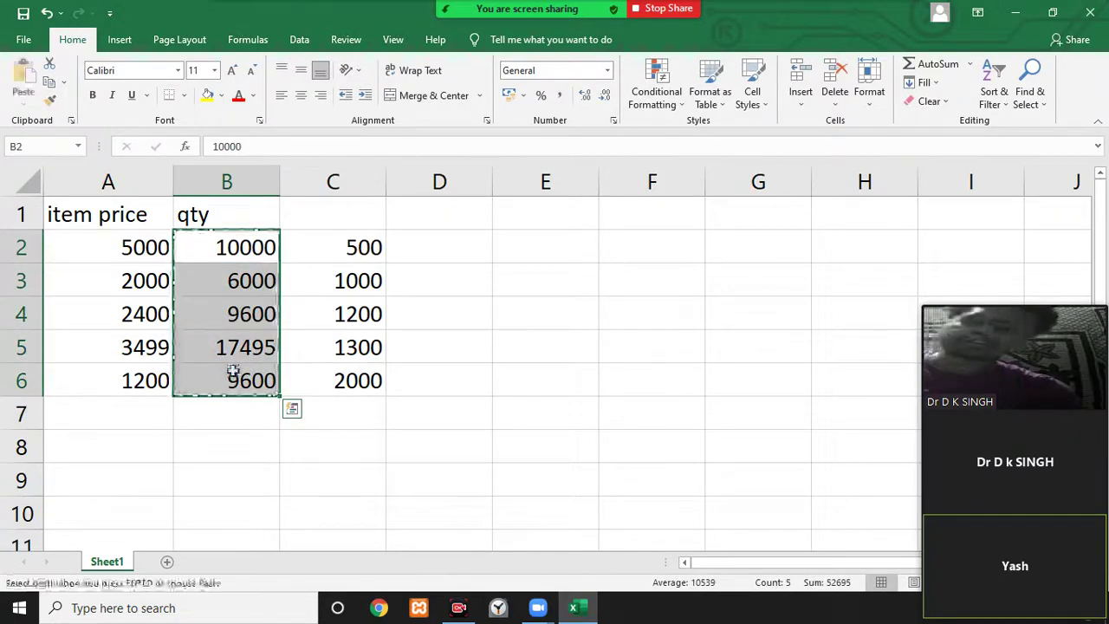
{"action": "left_click_drag", "start_coordinate": [350, 250], "coordinate": [356, 375]}
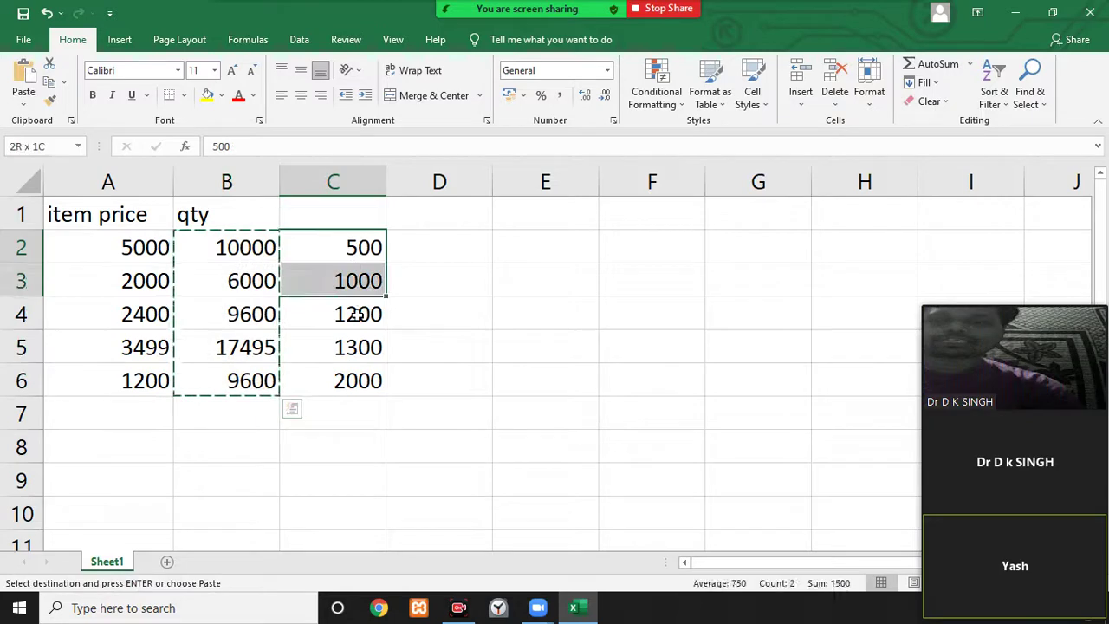
{"action": "right_click", "coordinate": [356, 376]}
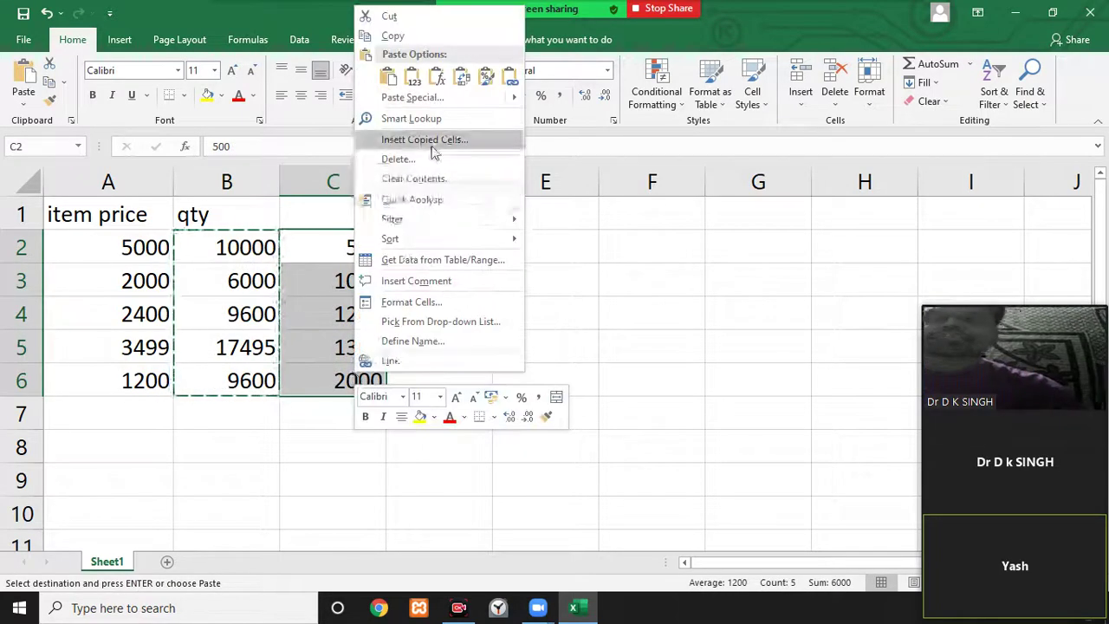
{"action": "left_click", "coordinate": [452, 100]}
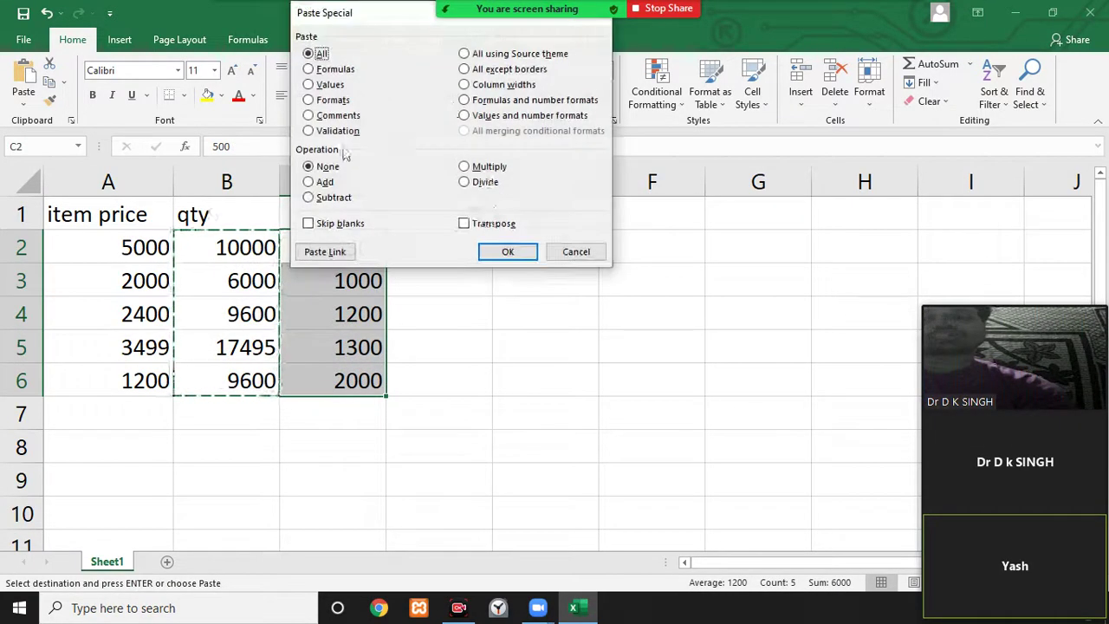
{"action": "left_click", "coordinate": [310, 182]}
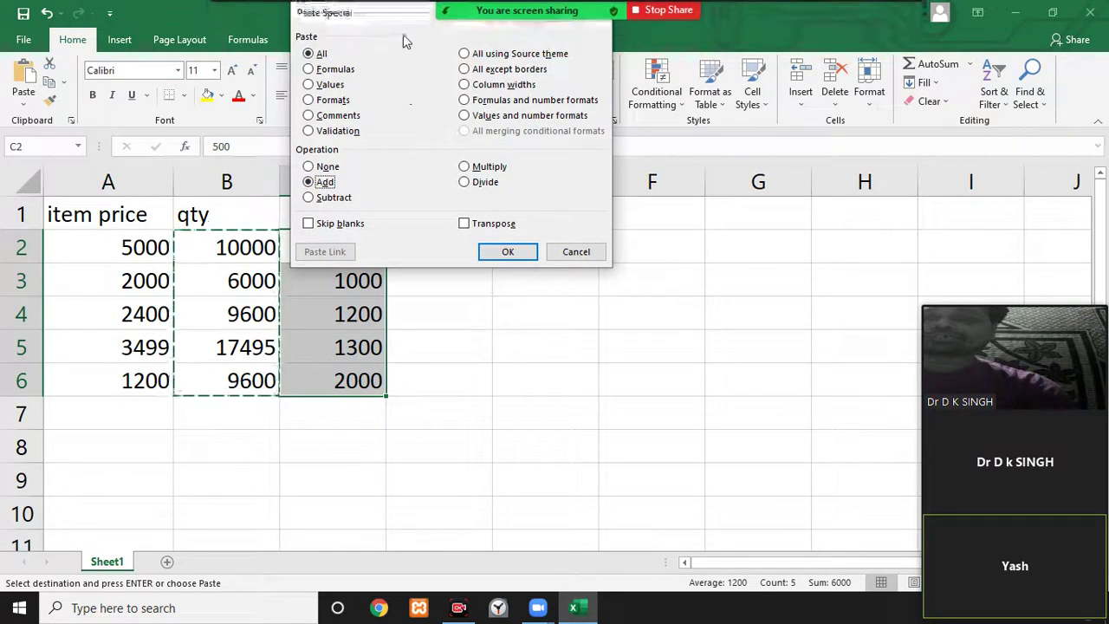
{"action": "left_click_drag", "start_coordinate": [402, 44], "coordinate": [577, 164]}
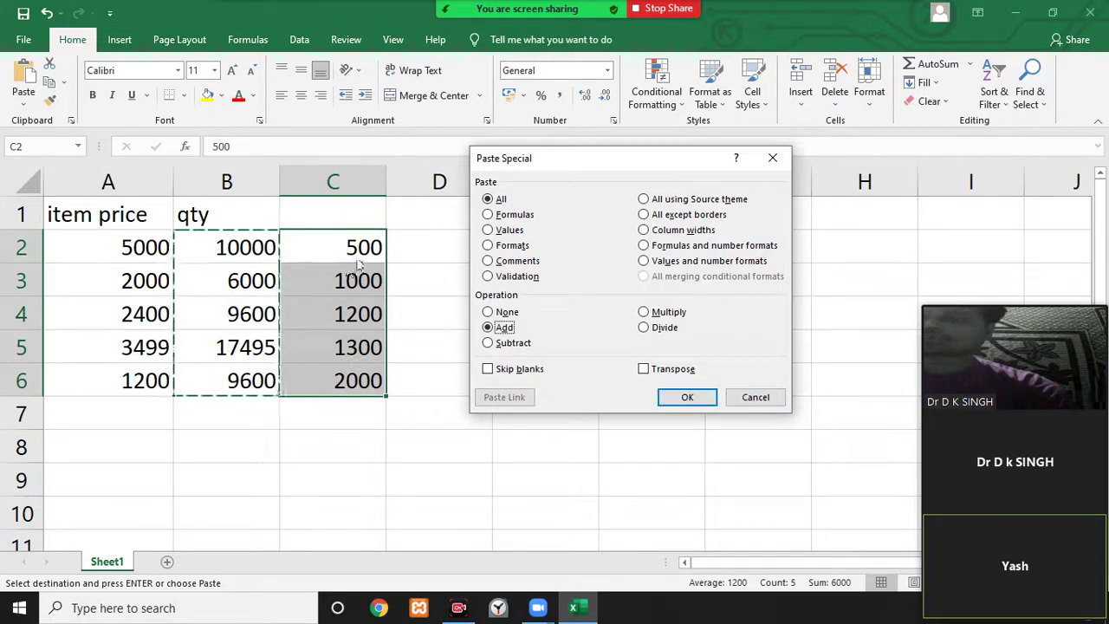
{"action": "left_click", "coordinate": [667, 401]}
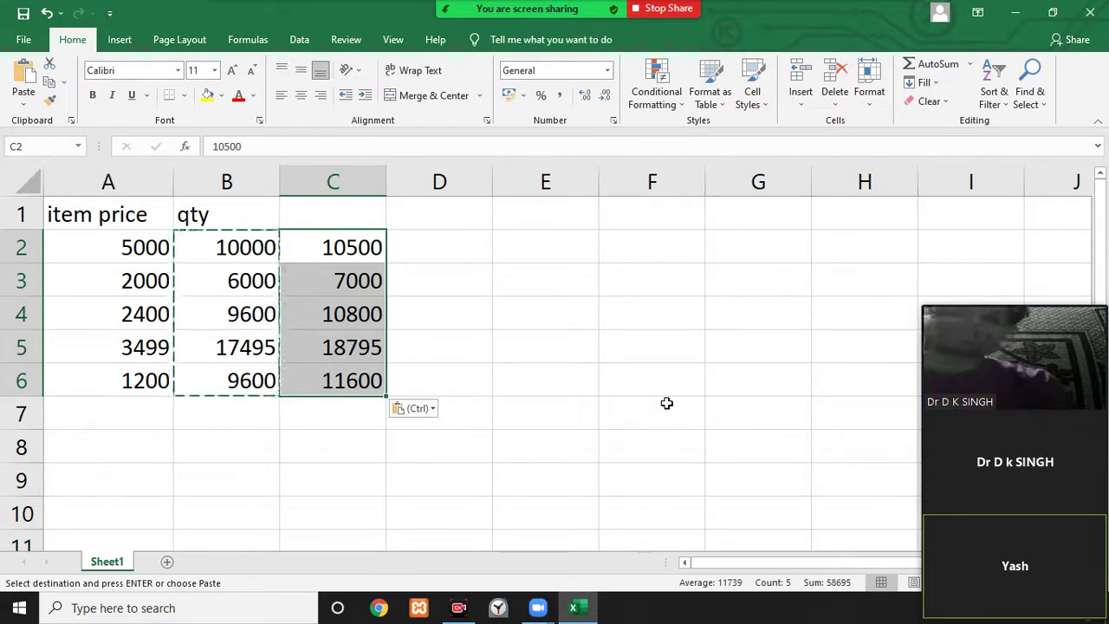
{"action": "left_click", "coordinate": [473, 240]}
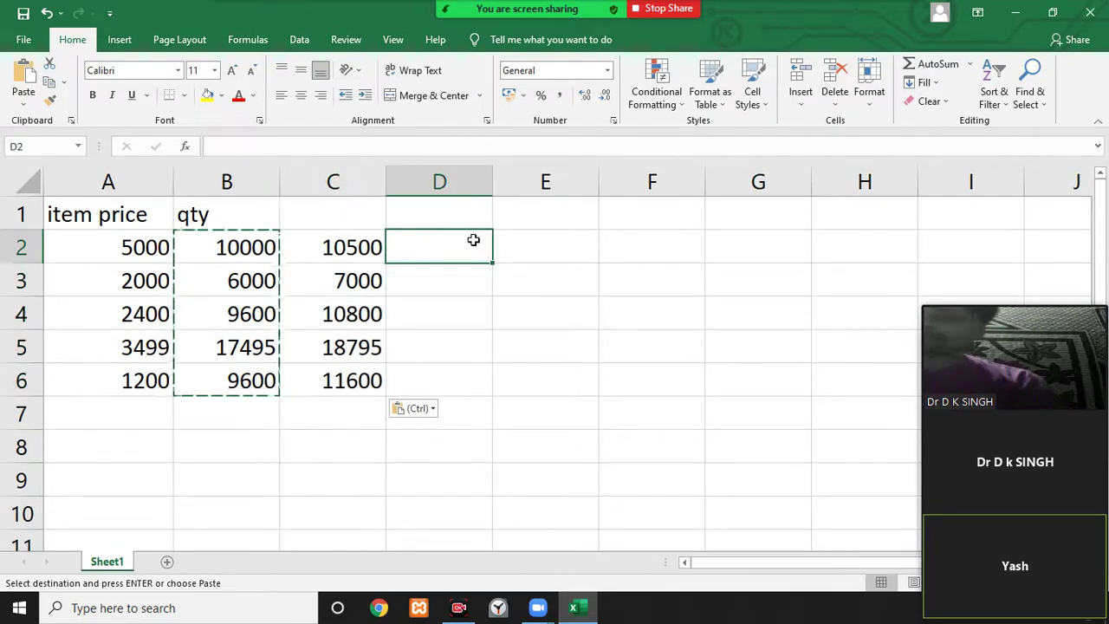
Enter 2, 4, 5, 6 and 5 down D2:D6.
{"action": "type", "text": "2"}
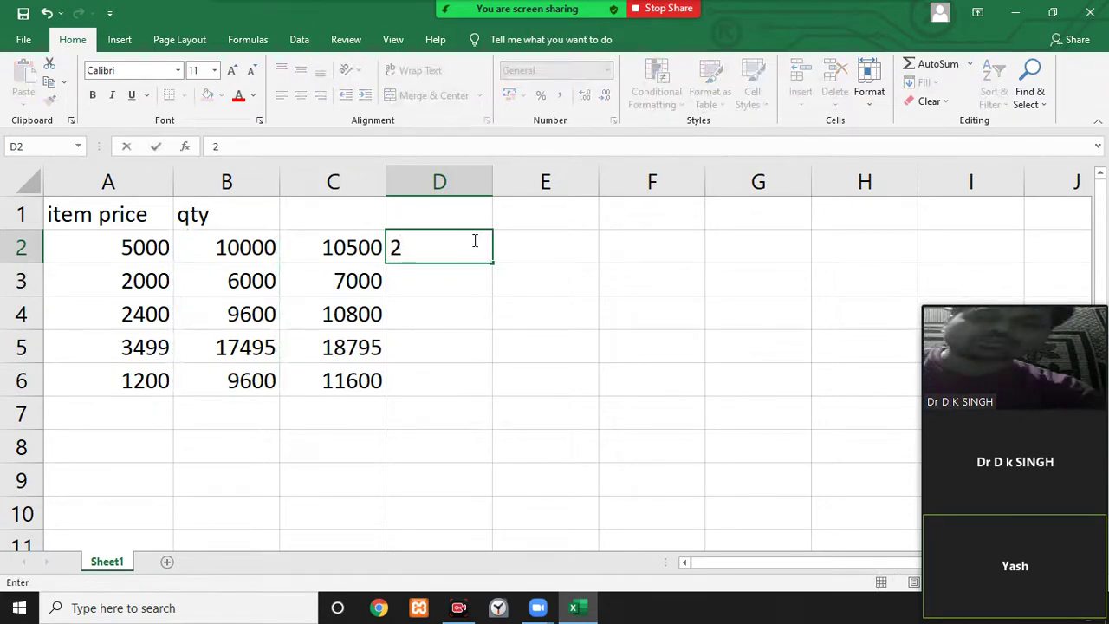
{"action": "key", "text": "Return"}
{"action": "type", "text": "4"}
{"action": "key", "text": "Return"}
{"action": "type", "text": "5"}
{"action": "key", "text": "Return"}
{"action": "type", "text": "6"}
{"action": "key", "text": "Return"}
{"action": "type", "text": "54"}
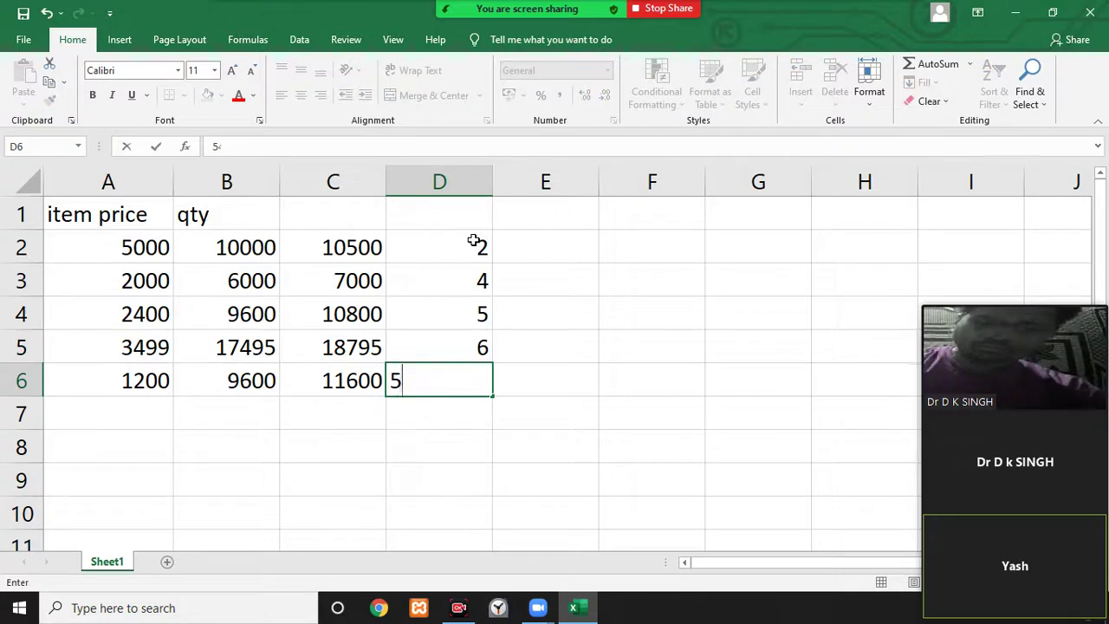
{"action": "left_click", "coordinate": [627, 286]}
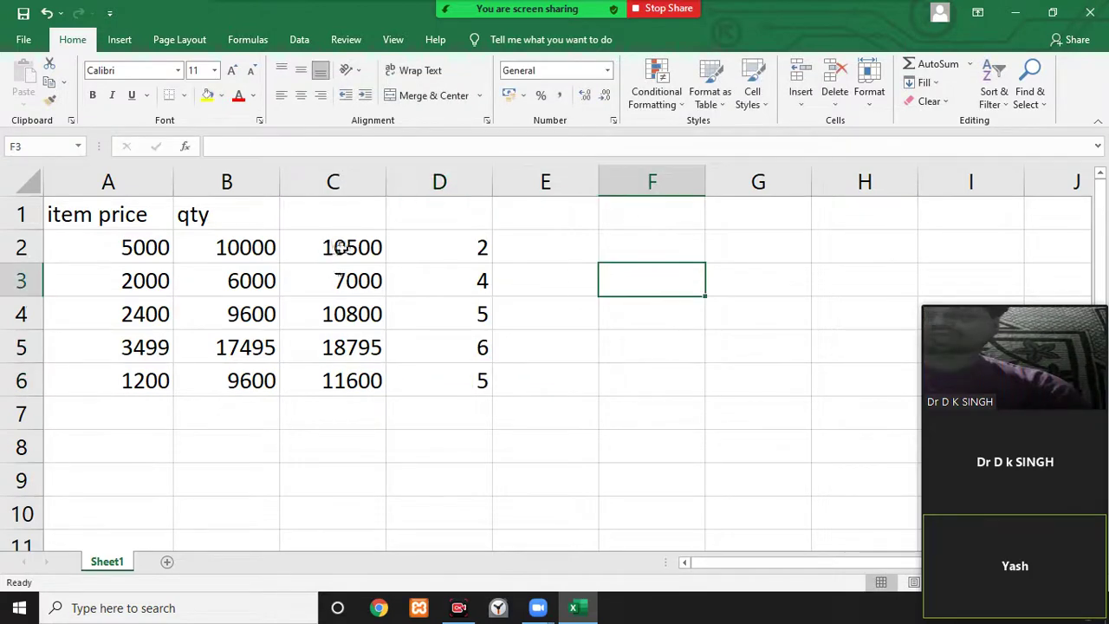
{"action": "left_click_drag", "start_coordinate": [340, 247], "coordinate": [348, 371]}
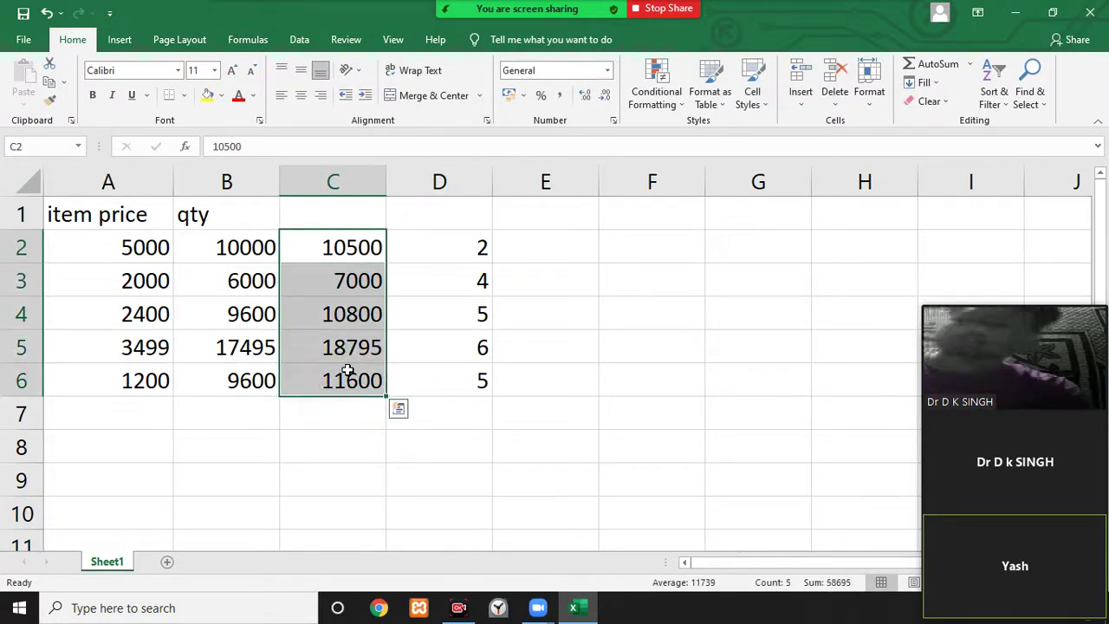
{"action": "key", "text": "ctrl+c"}
{"action": "left_click_drag", "start_coordinate": [447, 251], "coordinate": [452, 381]}
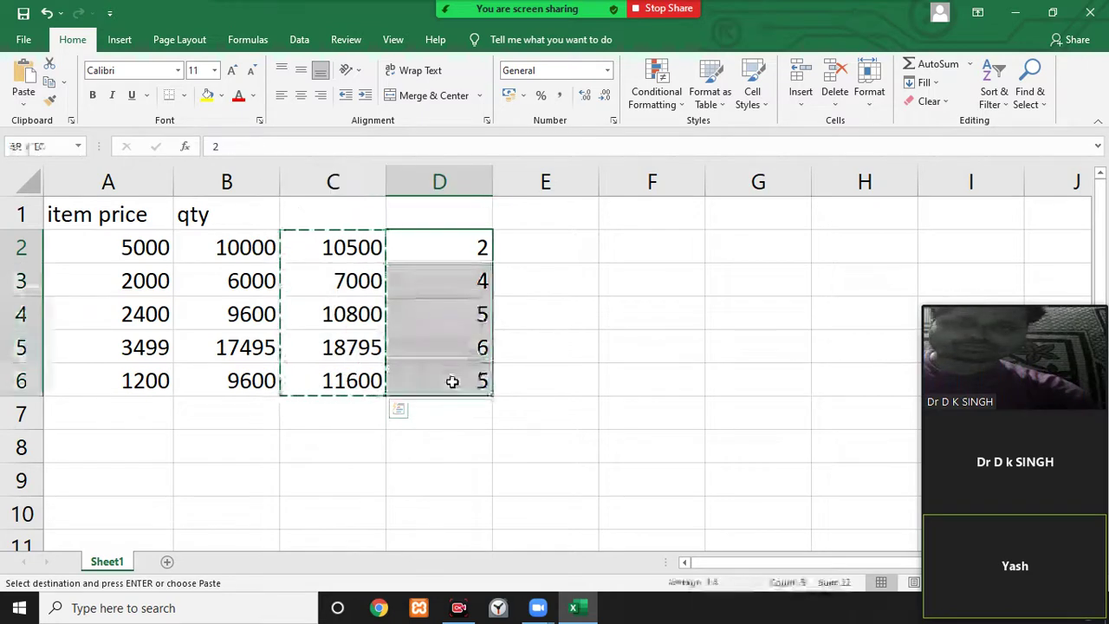
{"action": "right_click", "coordinate": [452, 381]}
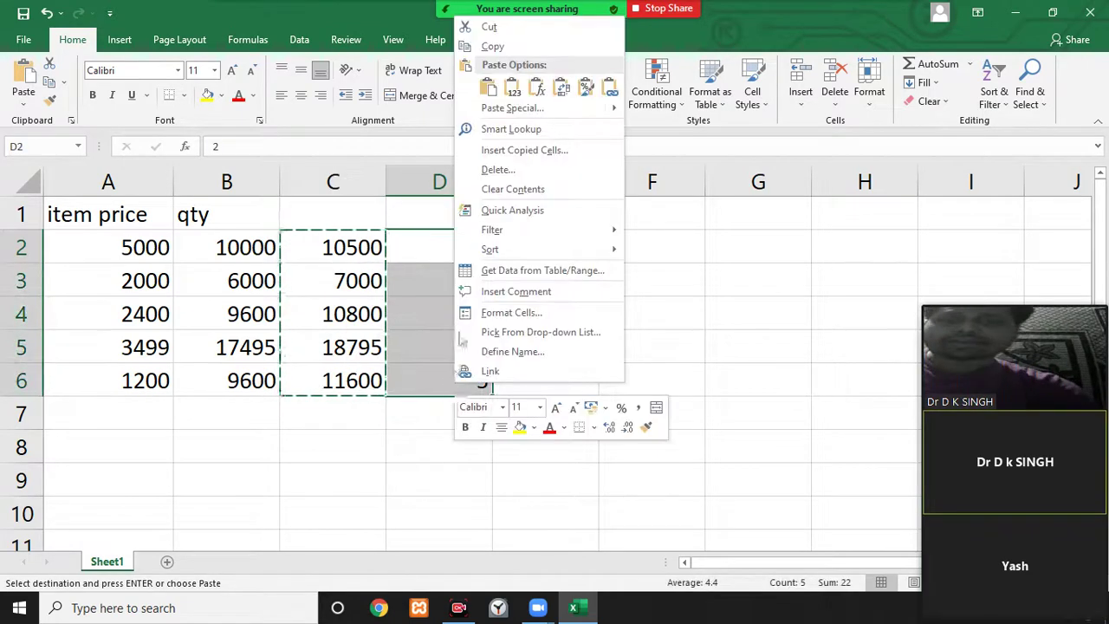
{"action": "left_click", "coordinate": [511, 109]}
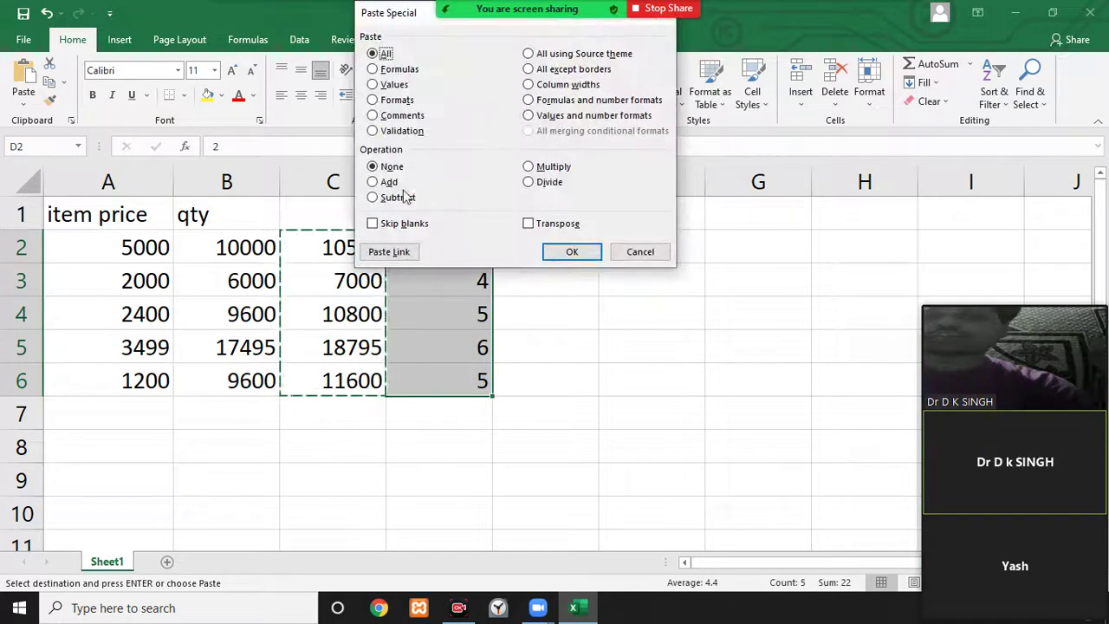
{"action": "left_click", "coordinate": [528, 183]}
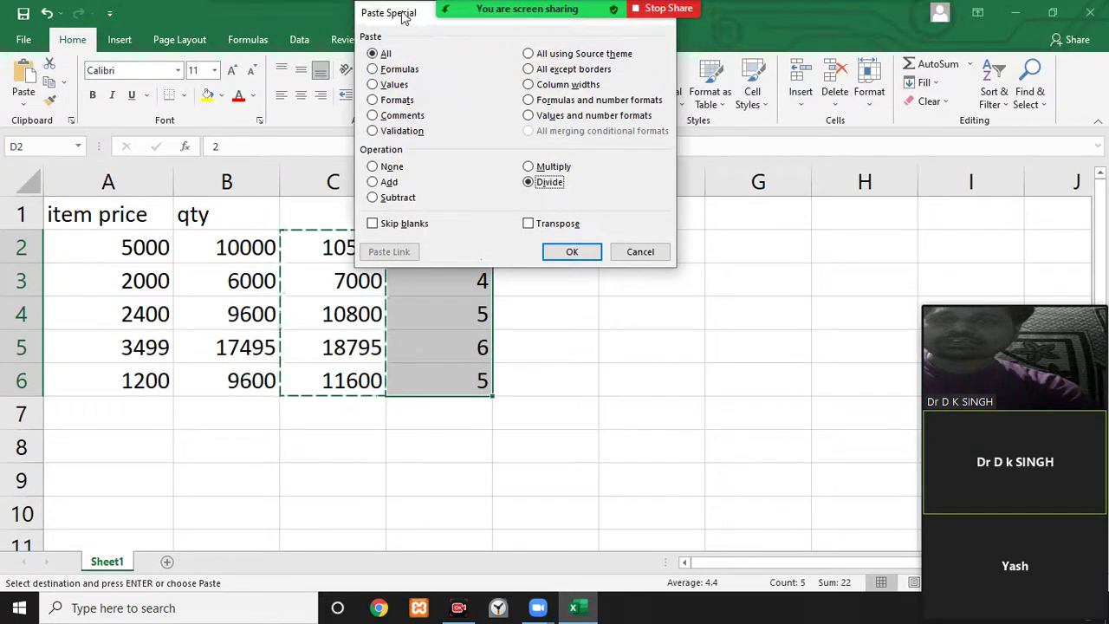
{"action": "left_click_drag", "start_coordinate": [403, 18], "coordinate": [586, 209]}
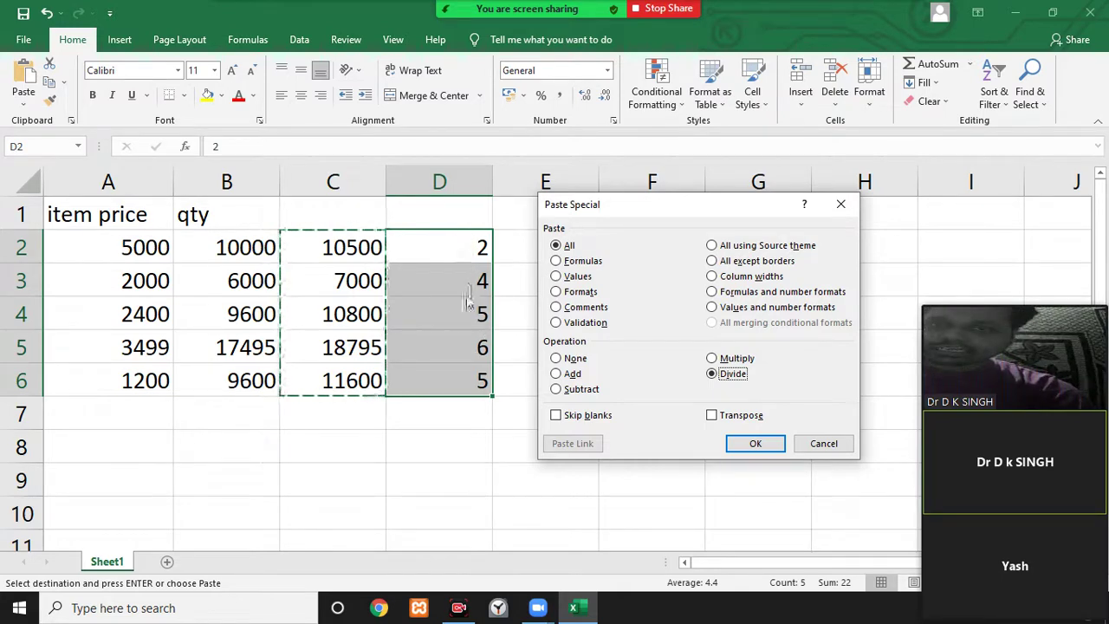
{"action": "left_click", "coordinate": [750, 446]}
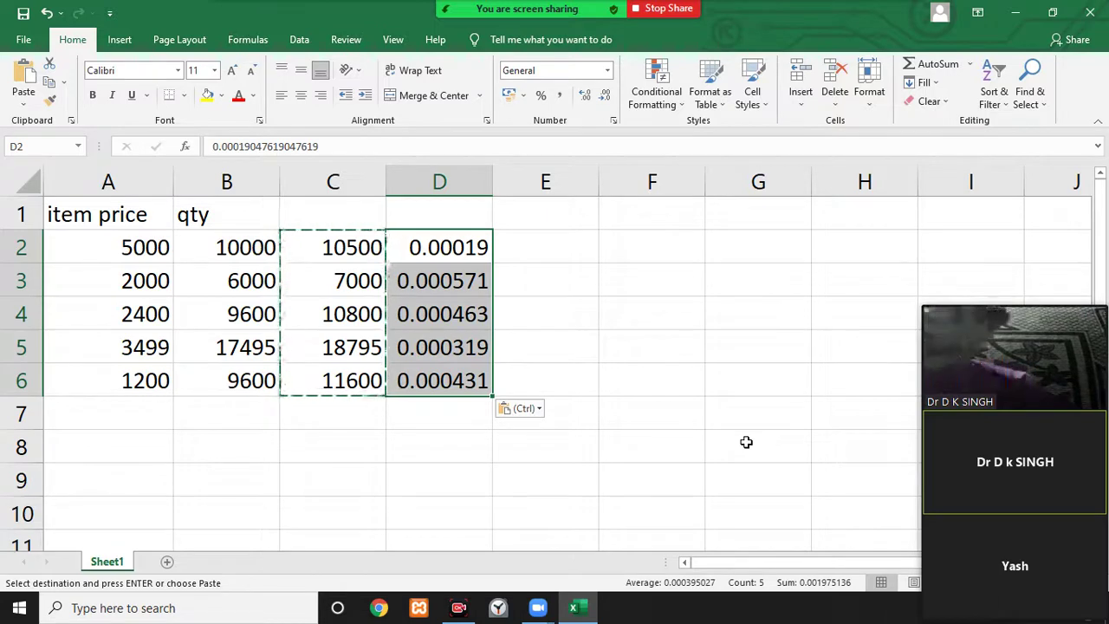
{"action": "key", "text": "ctrl+z"}
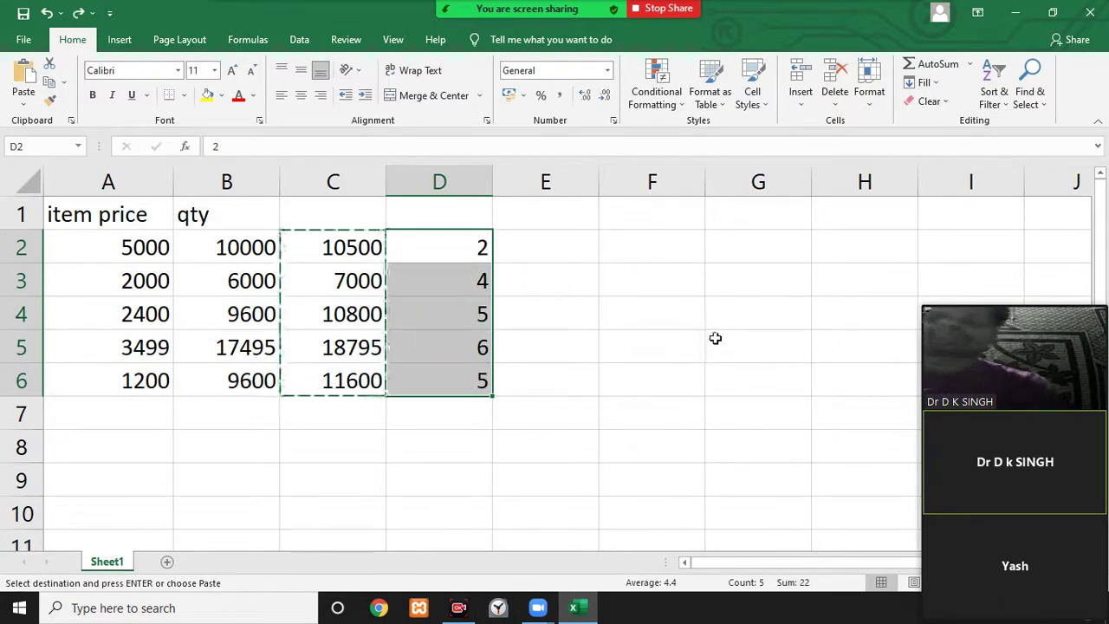
{"action": "left_click", "coordinate": [715, 338]}
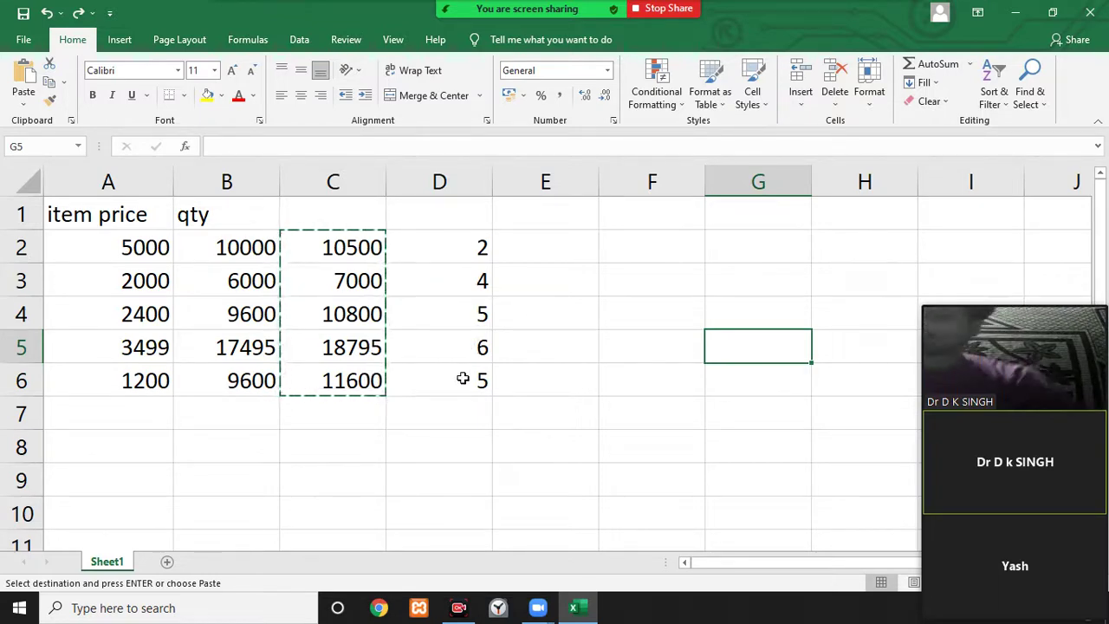
Divide C2:C6 by the numbers in D2:D6 using Paste Special Divide.
{"action": "left_click", "coordinate": [555, 301]}
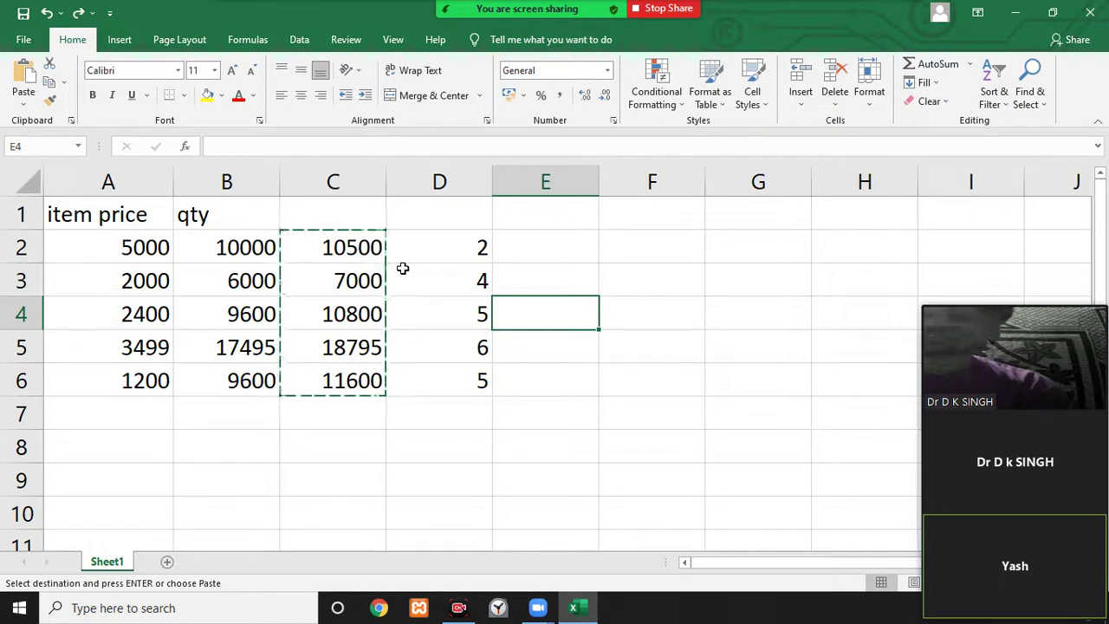
{"action": "left_click_drag", "start_coordinate": [445, 249], "coordinate": [463, 380]}
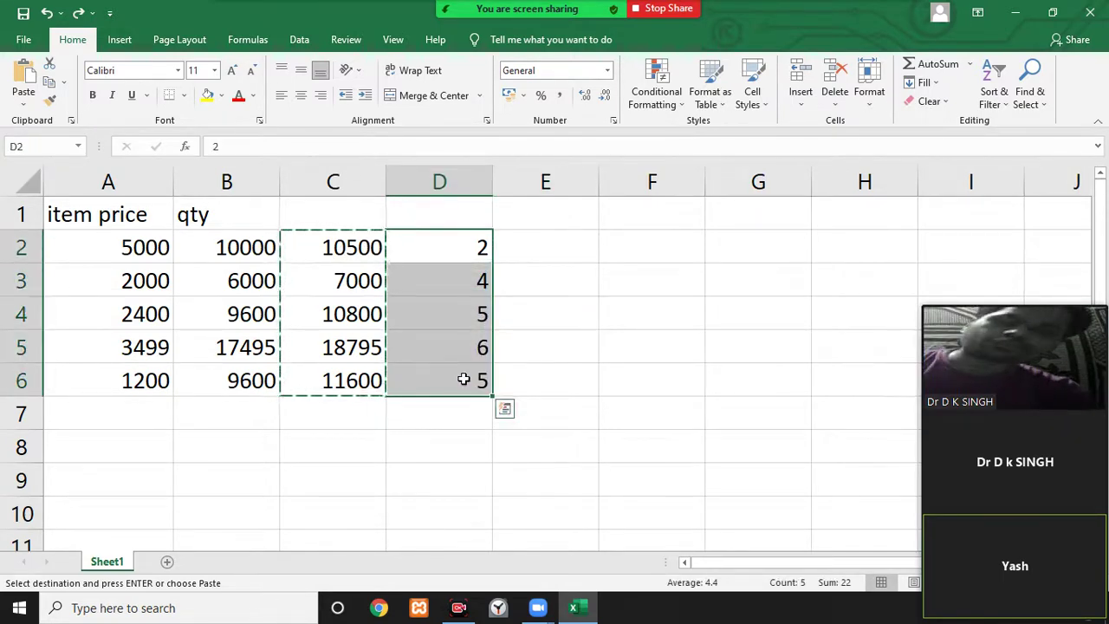
{"action": "key", "text": "ctrl+c"}
{"action": "left_click_drag", "start_coordinate": [364, 248], "coordinate": [357, 371]}
{"action": "right_click", "coordinate": [355, 373]}
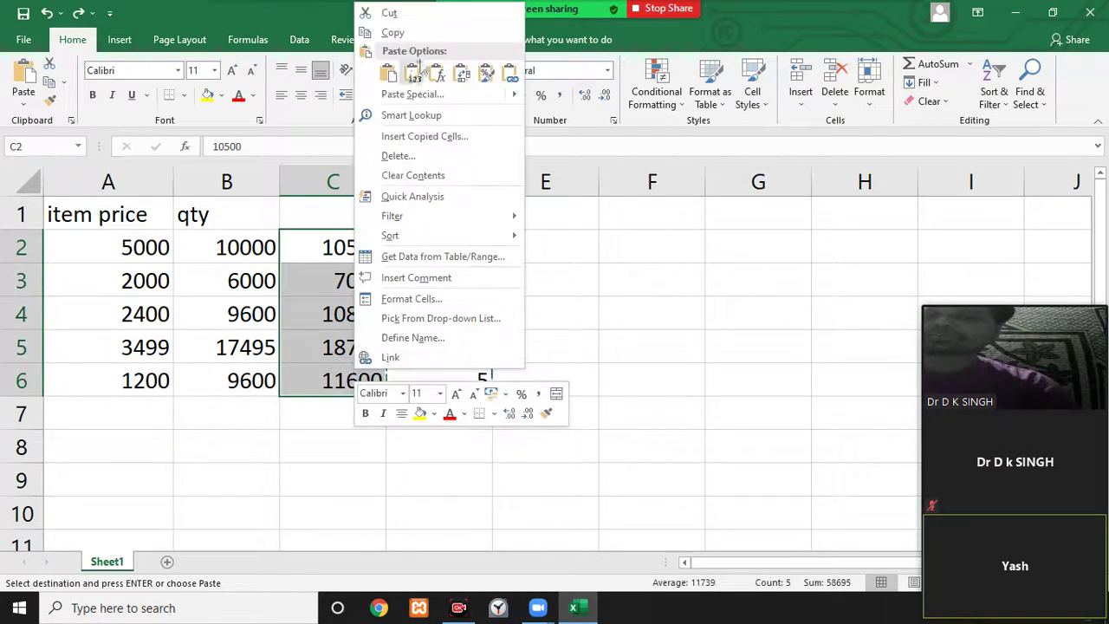
{"action": "left_click", "coordinate": [410, 94]}
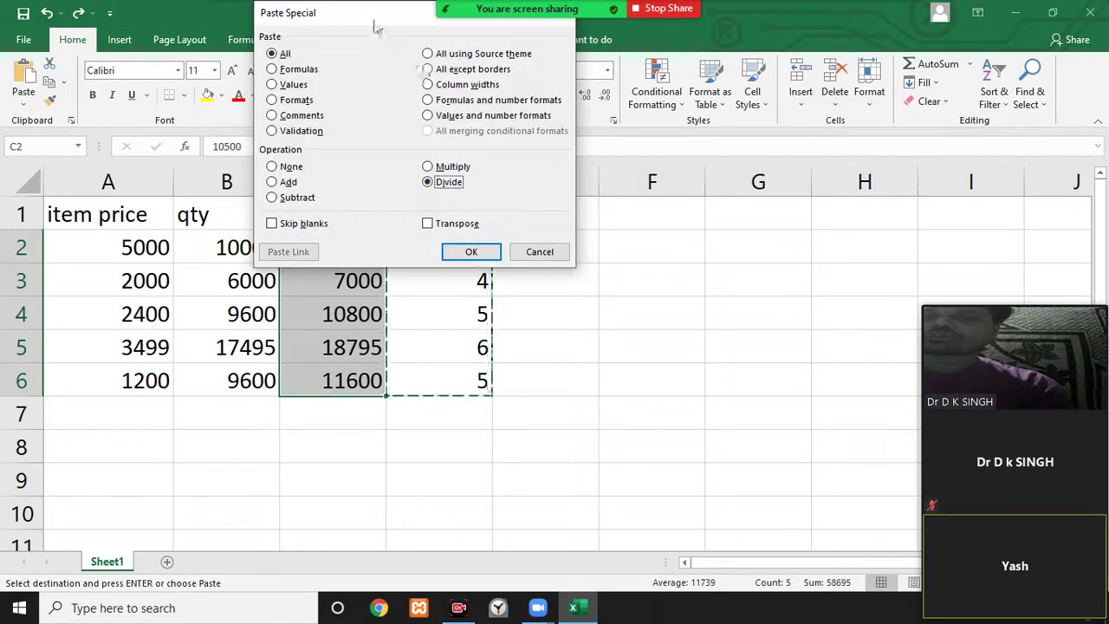
{"action": "left_click_drag", "start_coordinate": [405, 24], "coordinate": [760, 105]}
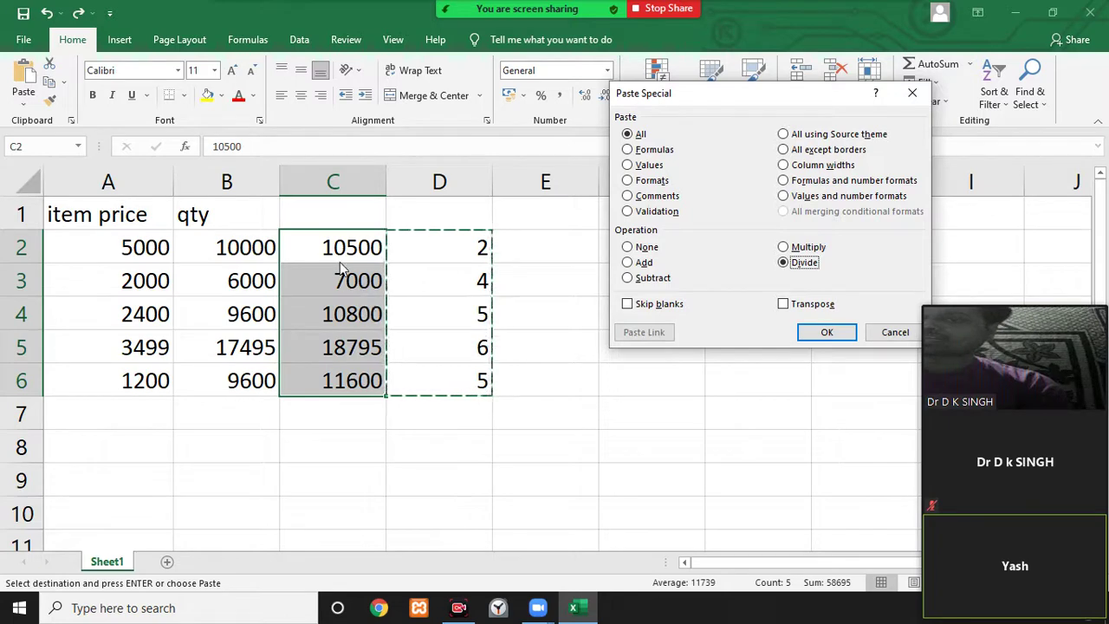
{"action": "left_click", "coordinate": [817, 330]}
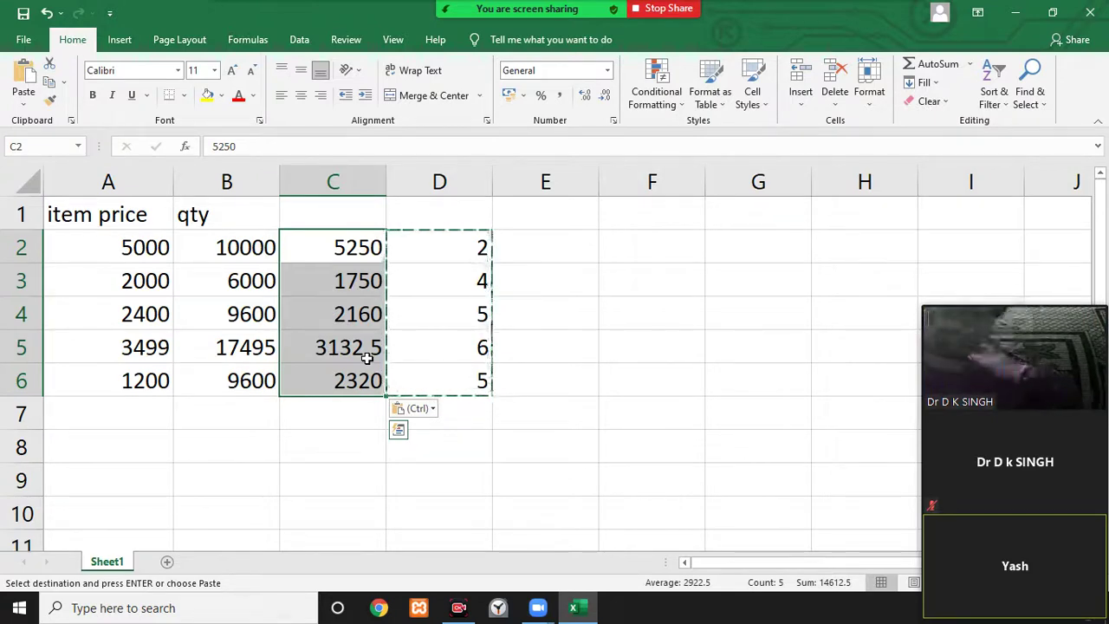
{"action": "left_click", "coordinate": [598, 317]}
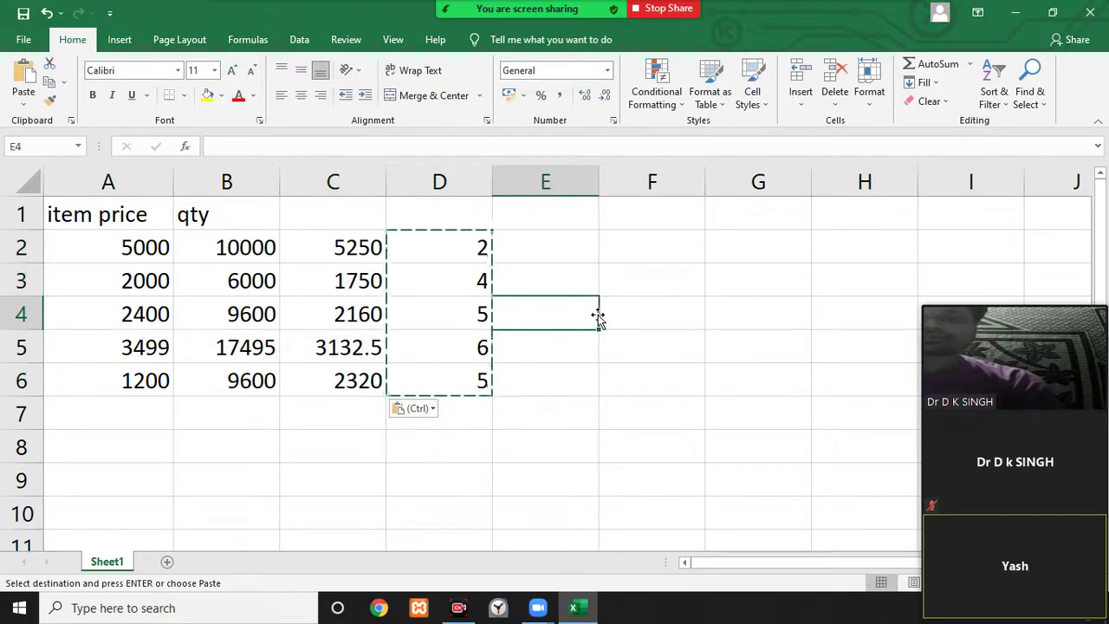
{"action": "key", "text": "Escape"}
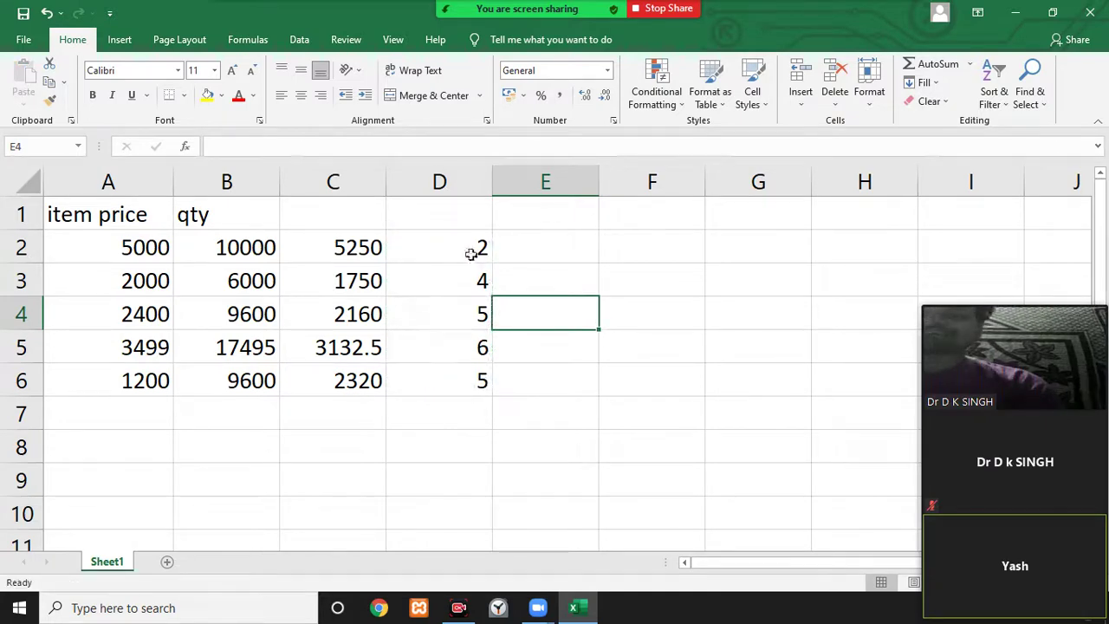
Format D2:D6 with orange font colour and a standard red fill.
{"action": "left_click_drag", "start_coordinate": [467, 249], "coordinate": [458, 372]}
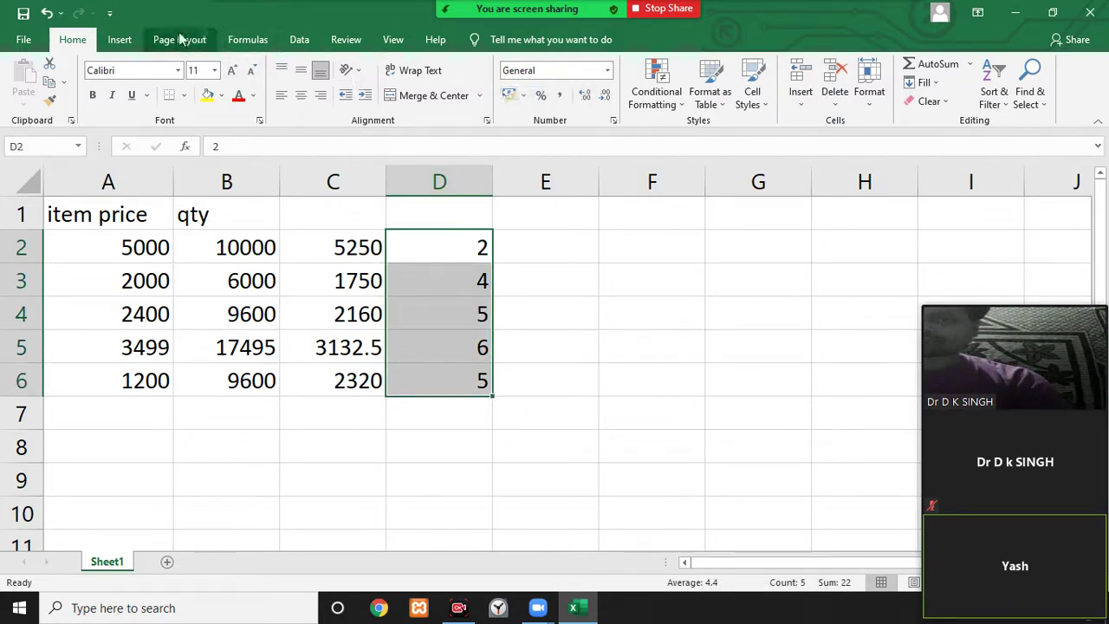
{"action": "left_click", "coordinate": [252, 96]}
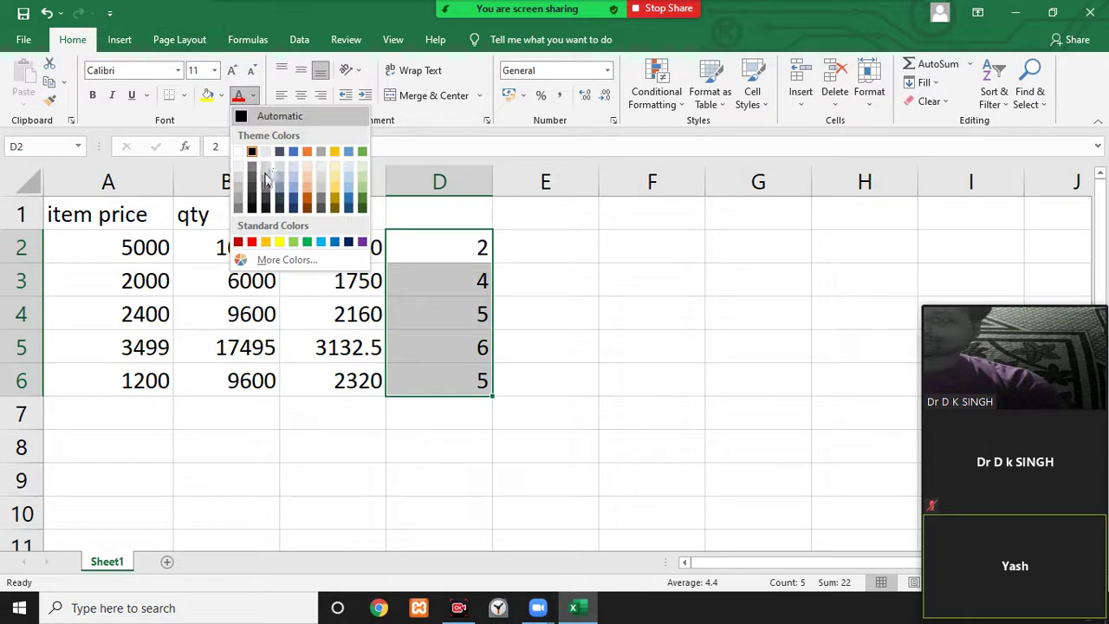
{"action": "left_click", "coordinate": [266, 242]}
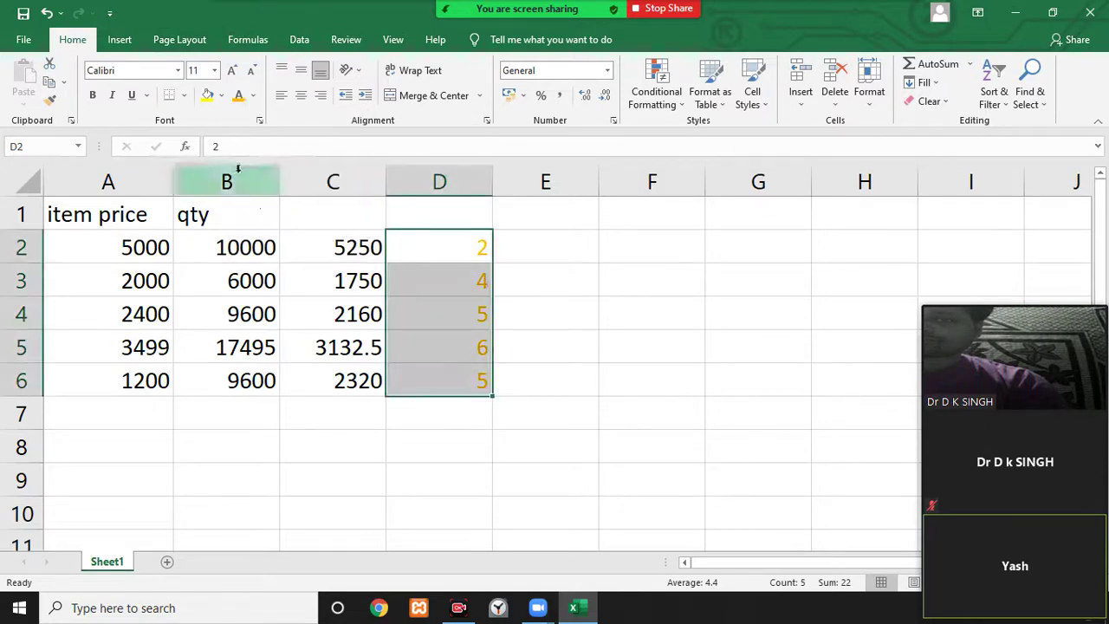
{"action": "left_click", "coordinate": [223, 97]}
{"action": "left_click", "coordinate": [238, 221]}
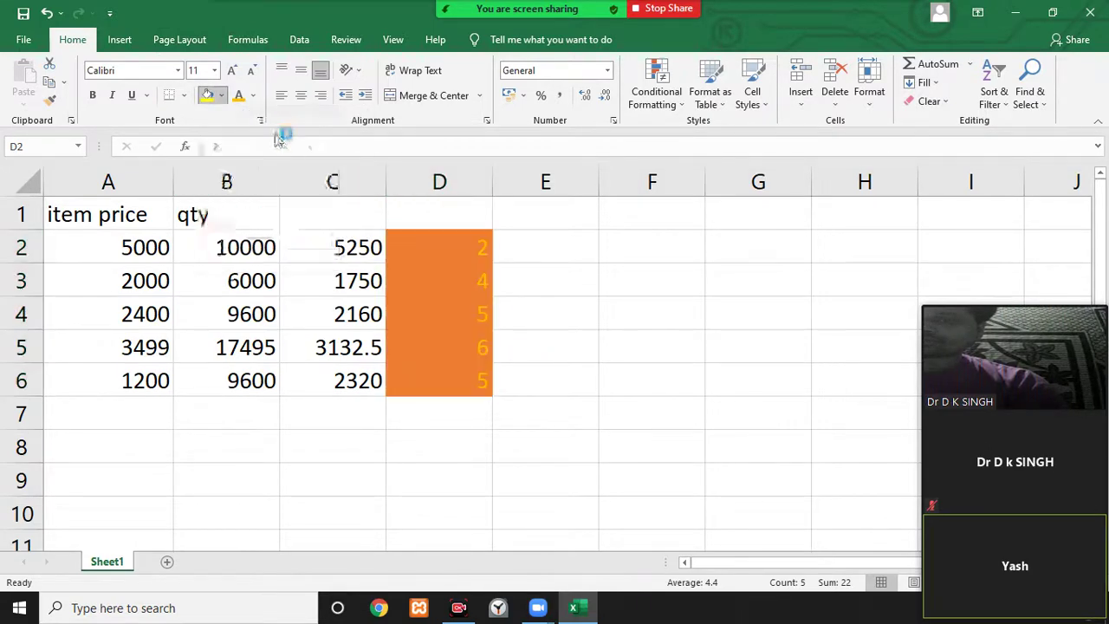
{"action": "left_click", "coordinate": [223, 96]}
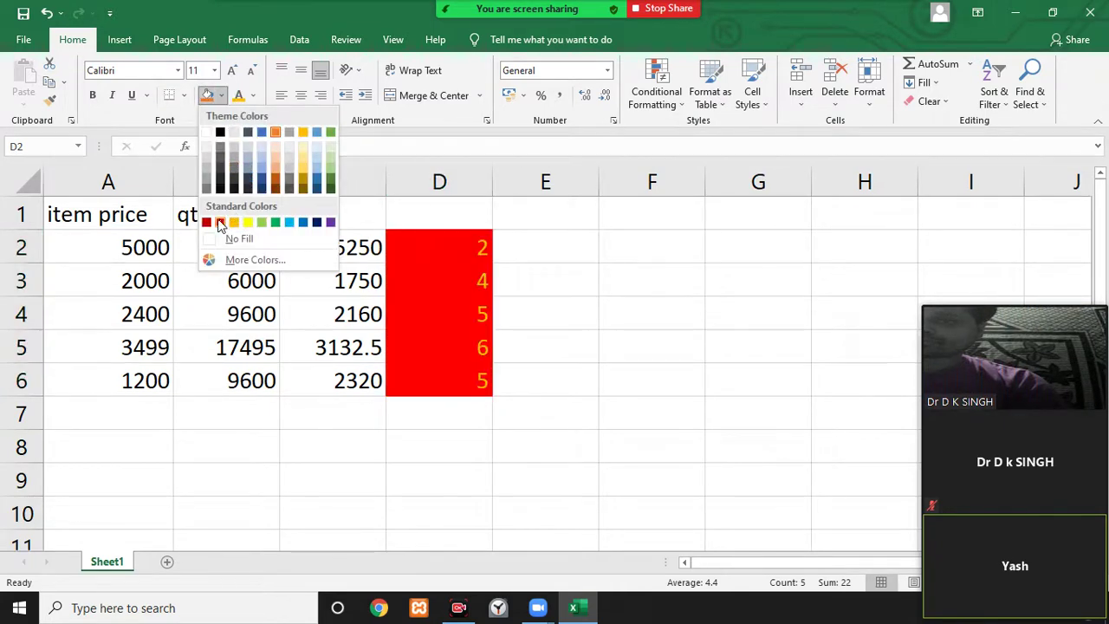
{"action": "left_click", "coordinate": [219, 223]}
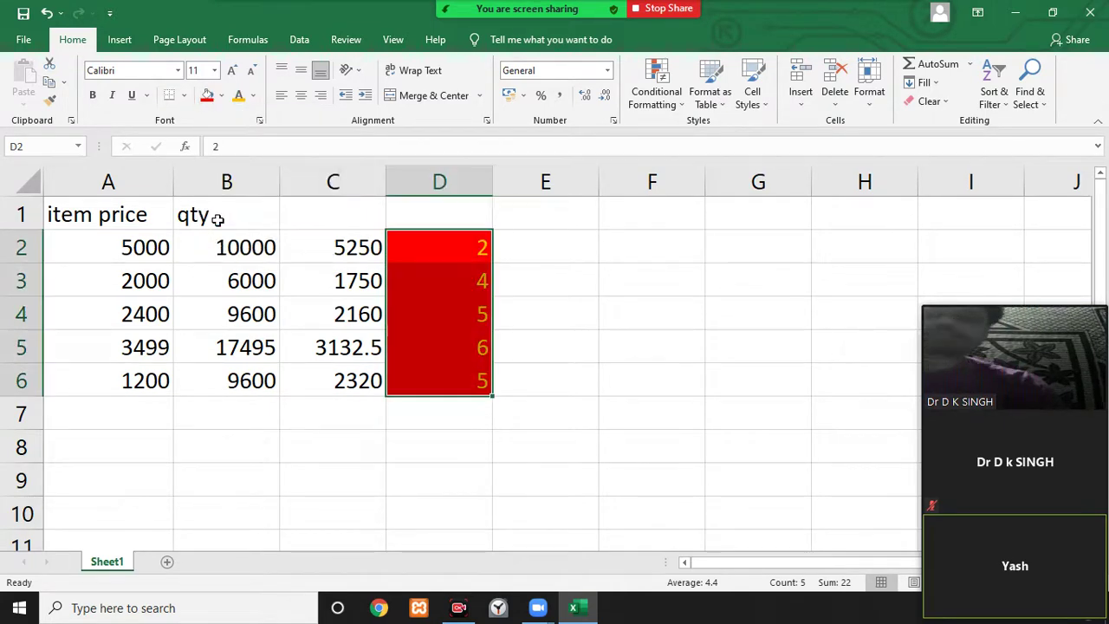
{"action": "left_click", "coordinate": [537, 352]}
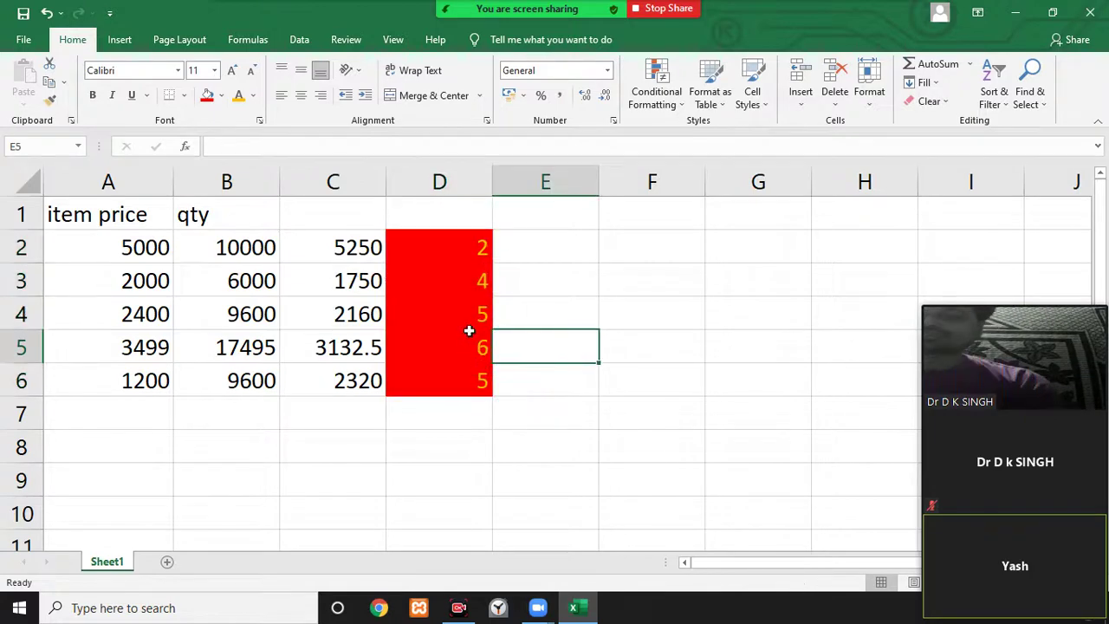
{"action": "left_click_drag", "start_coordinate": [466, 375], "coordinate": [456, 341]}
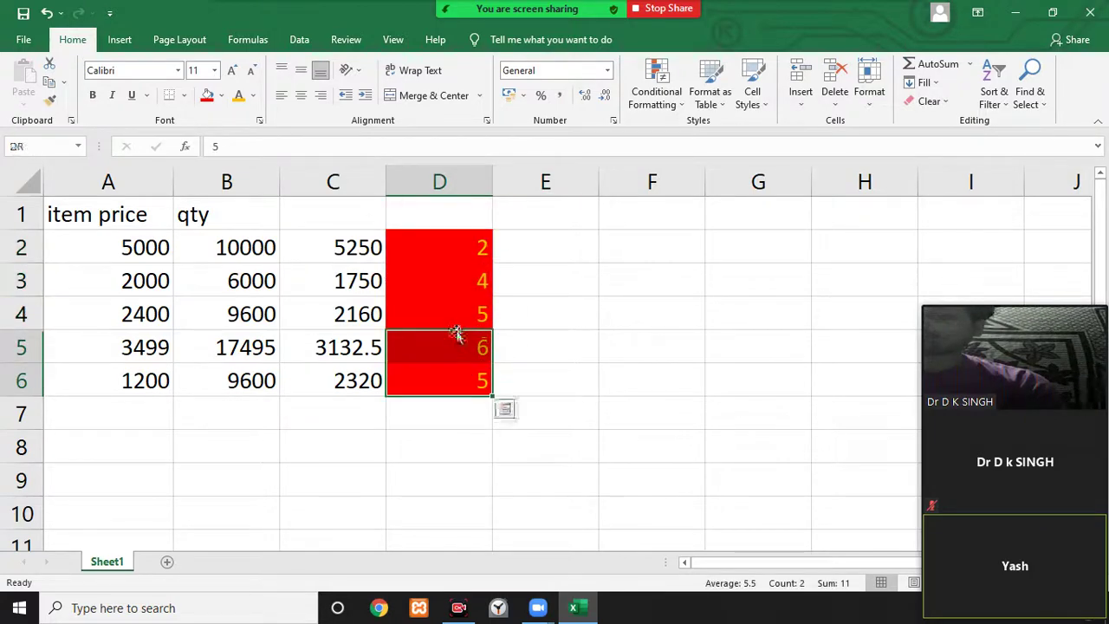
Copy D5:D6 and paste only its formats onto A2:B6.
{"action": "right_click", "coordinate": [456, 341]}
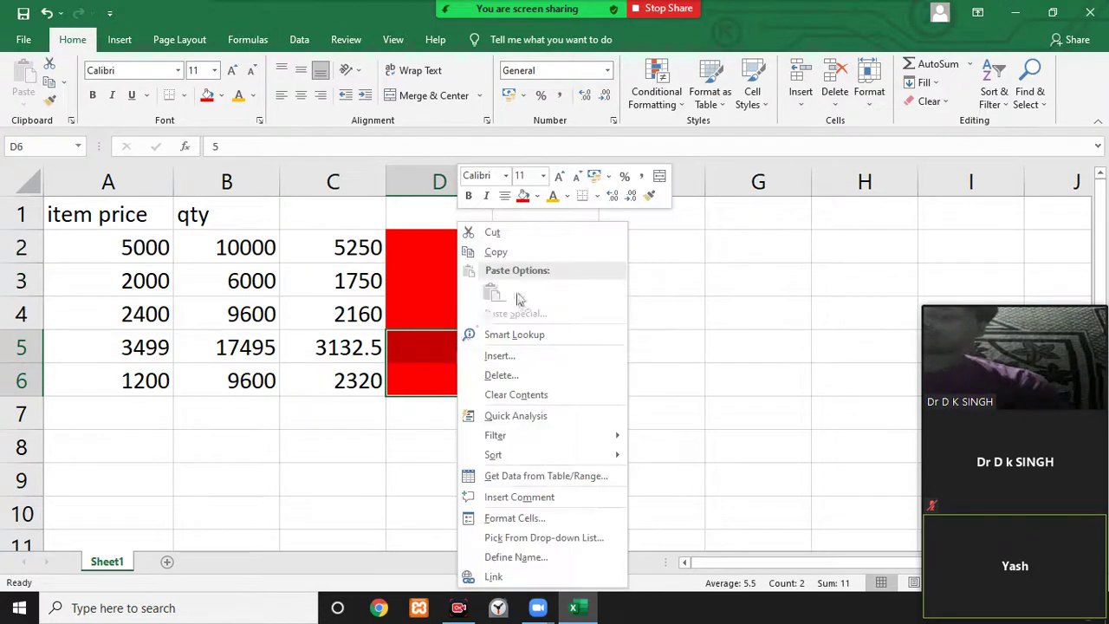
{"action": "left_click", "coordinate": [495, 252]}
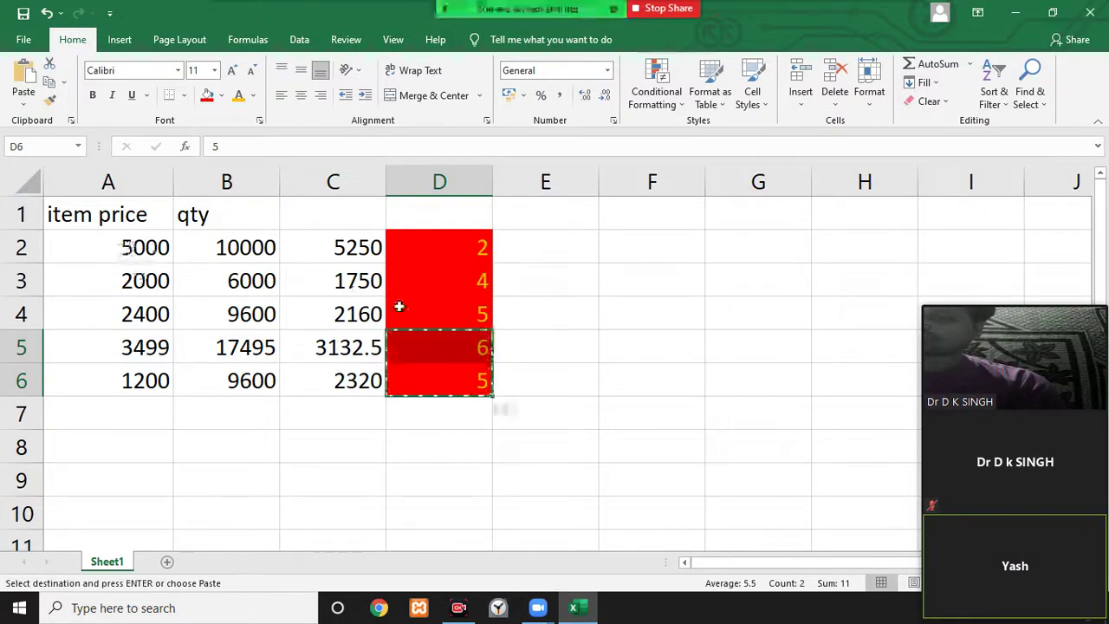
{"action": "left_click_drag", "start_coordinate": [145, 249], "coordinate": [196, 366]}
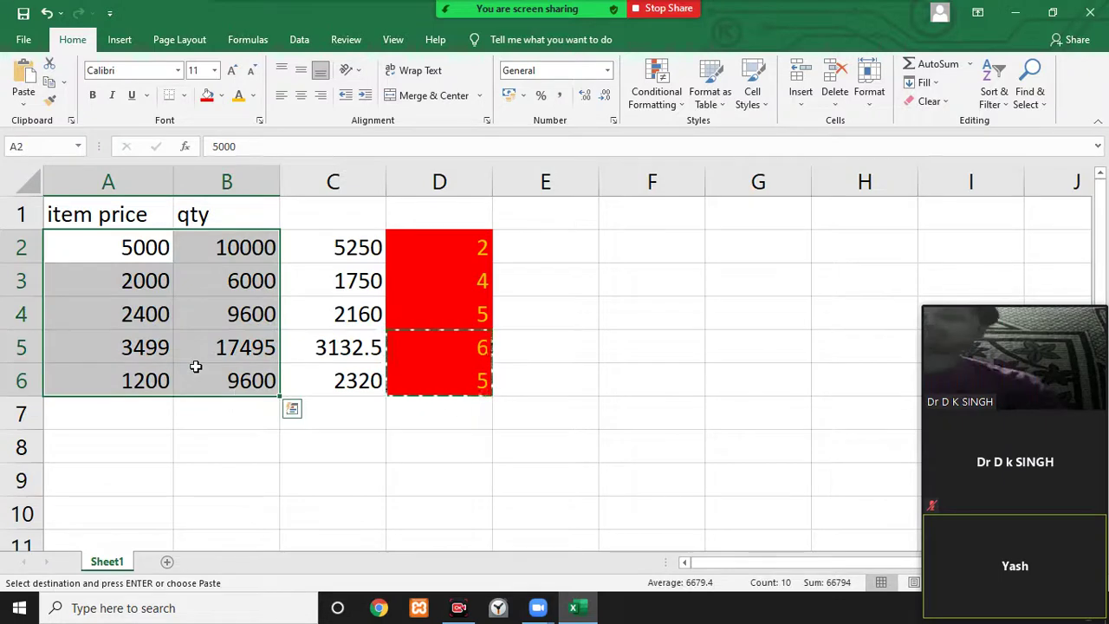
{"action": "right_click", "coordinate": [185, 252]}
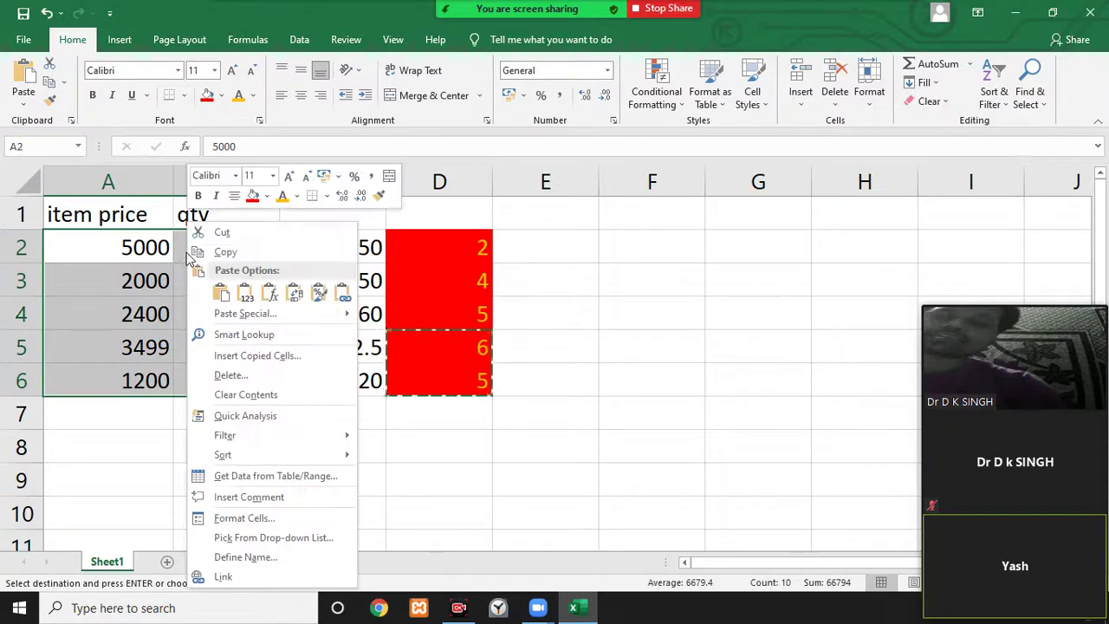
{"action": "left_click", "coordinate": [237, 317]}
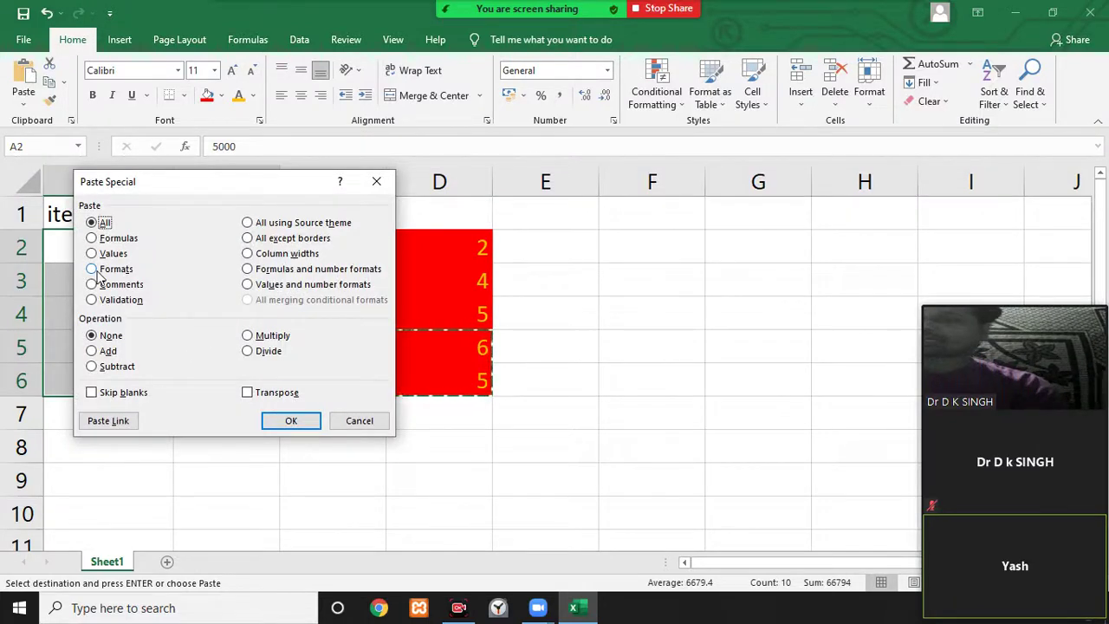
{"action": "left_click", "coordinate": [97, 272]}
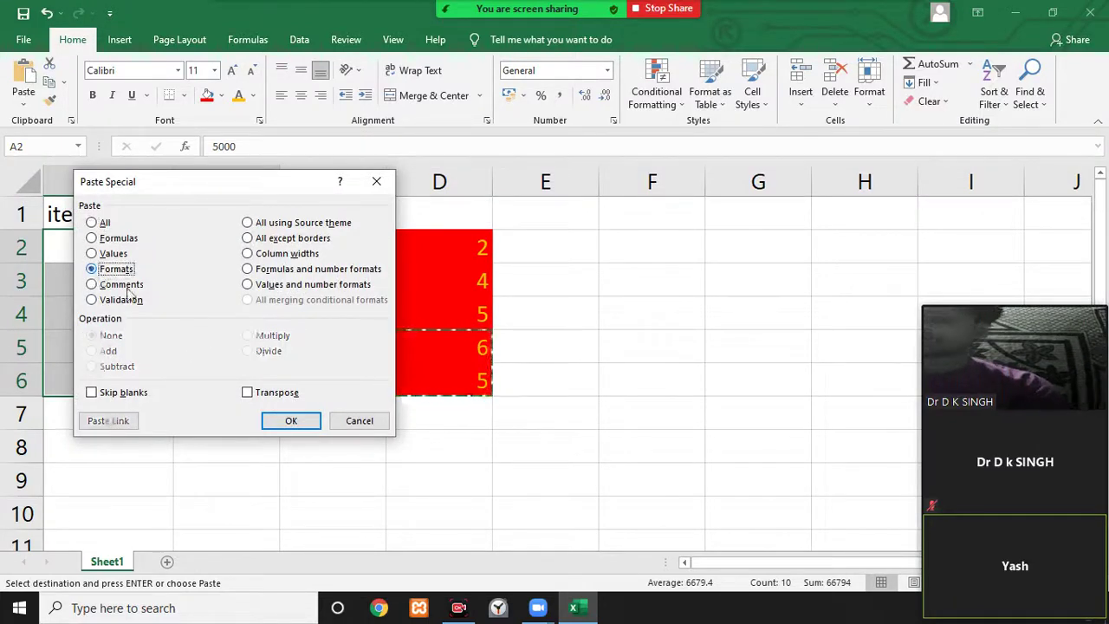
{"action": "left_click", "coordinate": [289, 421]}
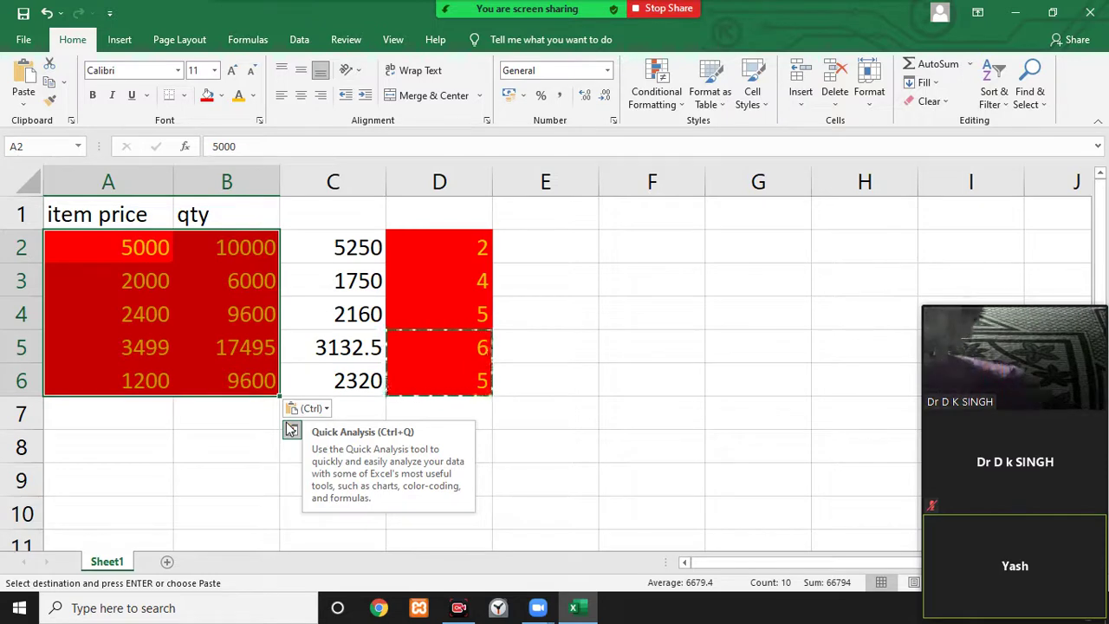
{"action": "left_click", "coordinate": [616, 371]}
{"action": "key", "text": "Escape"}
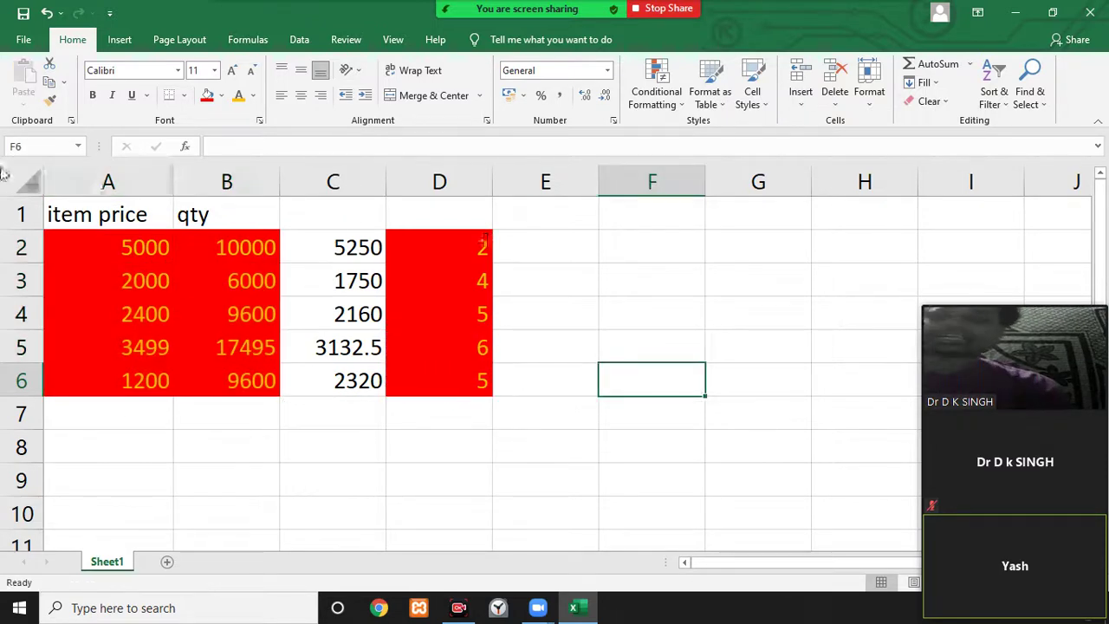
{"action": "left_click", "coordinate": [127, 251]}
Add Data Validation to A2:A6 allowing whole numbers between 0 and 5000.
{"action": "left_click_drag", "start_coordinate": [127, 251], "coordinate": [134, 368]}
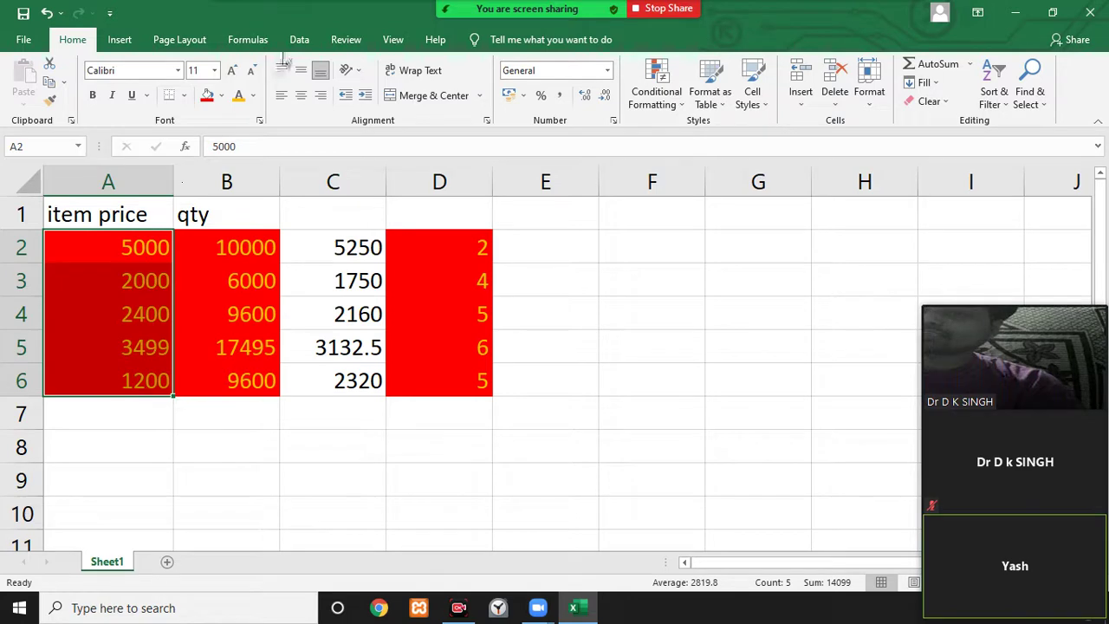
{"action": "left_click", "coordinate": [299, 42]}
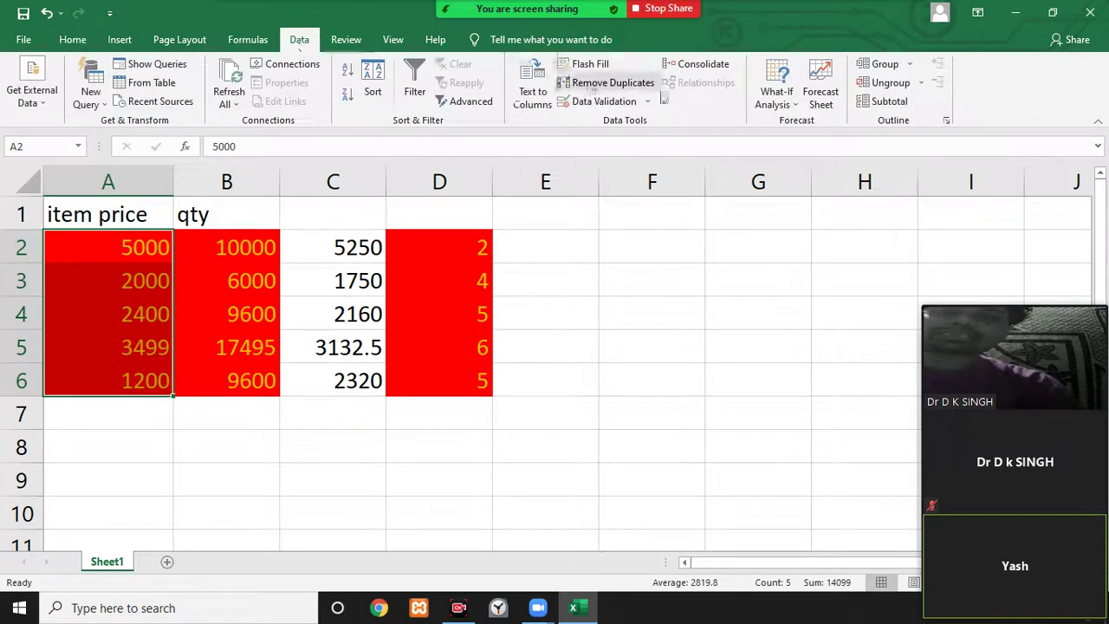
{"action": "left_click", "coordinate": [648, 102]}
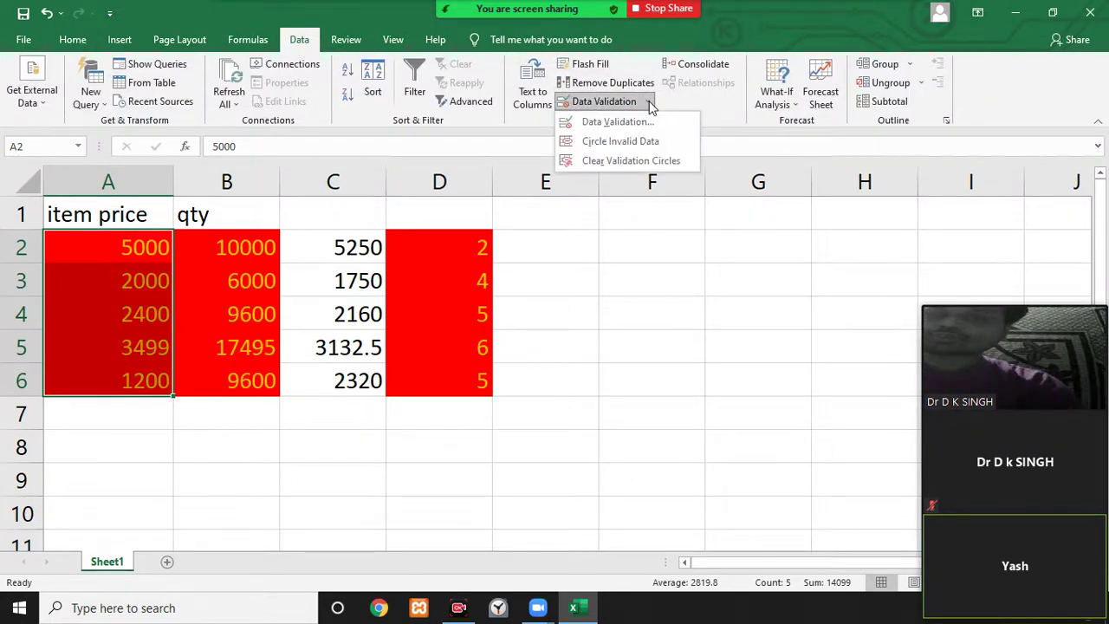
{"action": "left_click", "coordinate": [635, 124]}
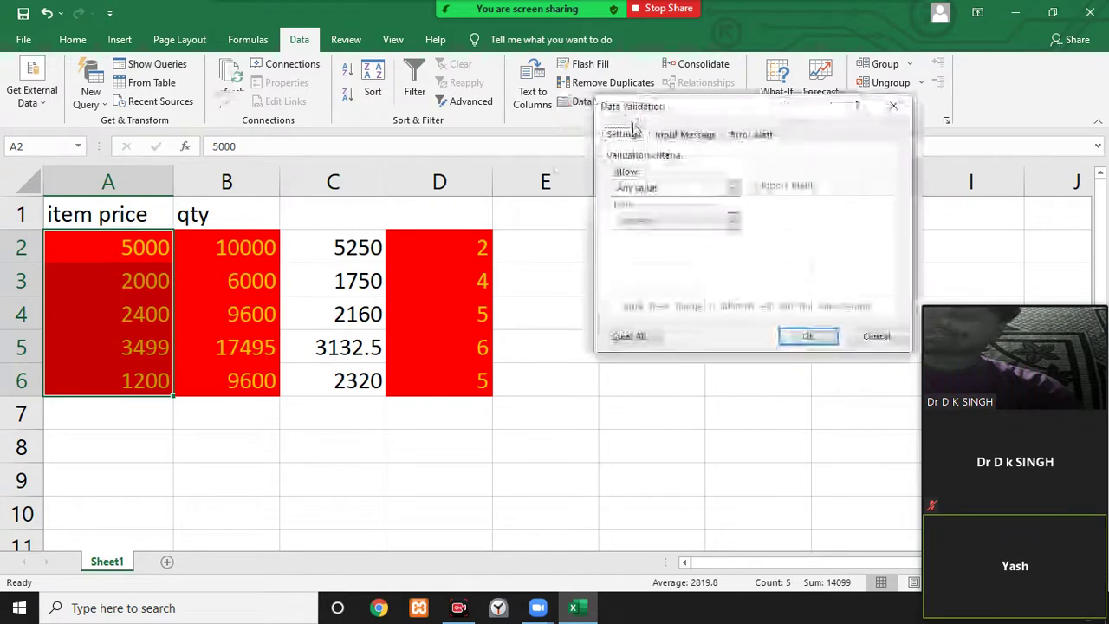
{"action": "left_click", "coordinate": [678, 189]}
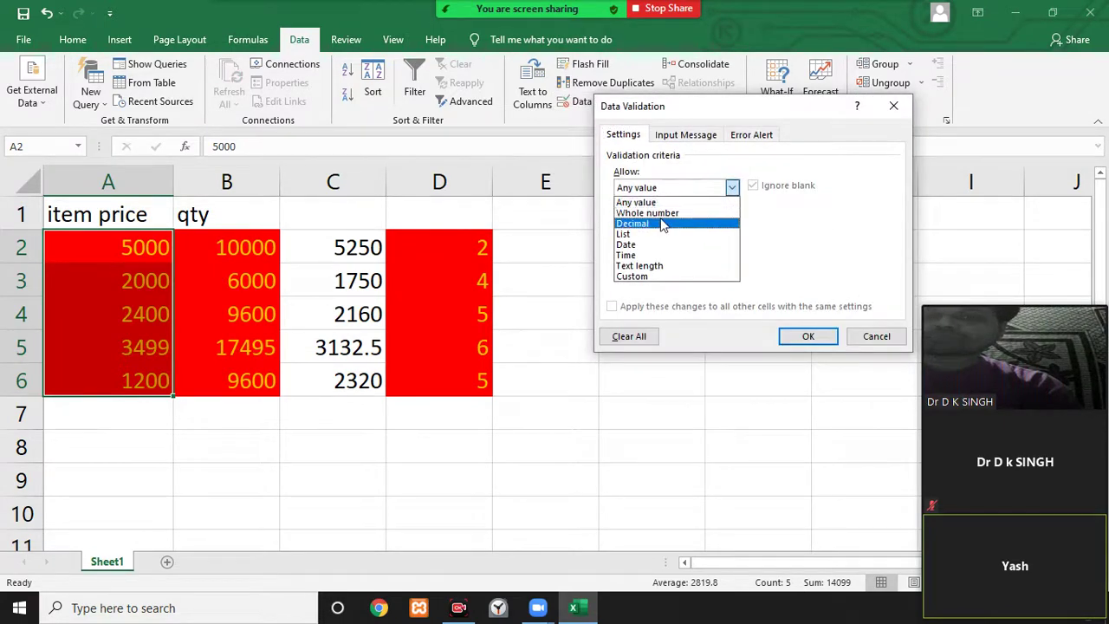
{"action": "left_click", "coordinate": [678, 213]}
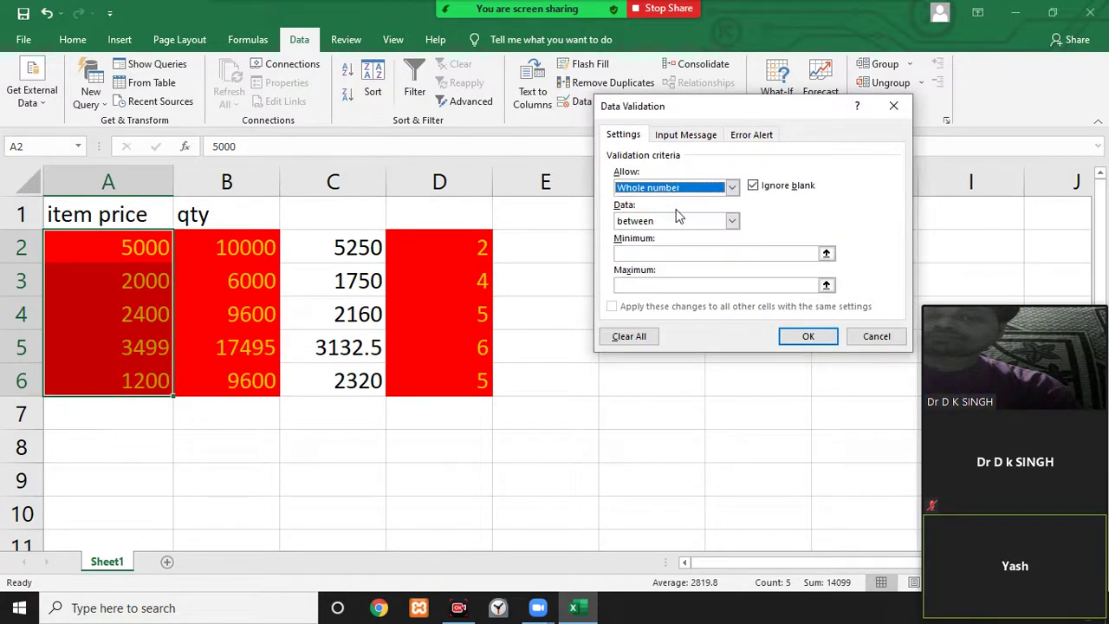
{"action": "left_click", "coordinate": [644, 252]}
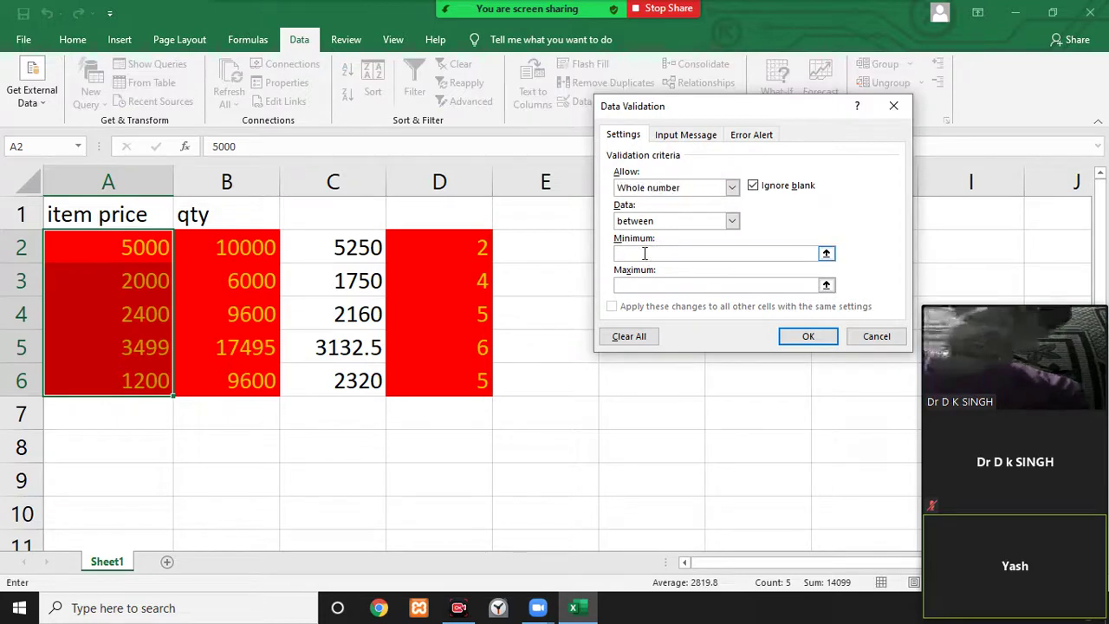
{"action": "type", "text": "0"}
{"action": "left_click", "coordinate": [641, 284]}
{"action": "type", "text": "5000"}
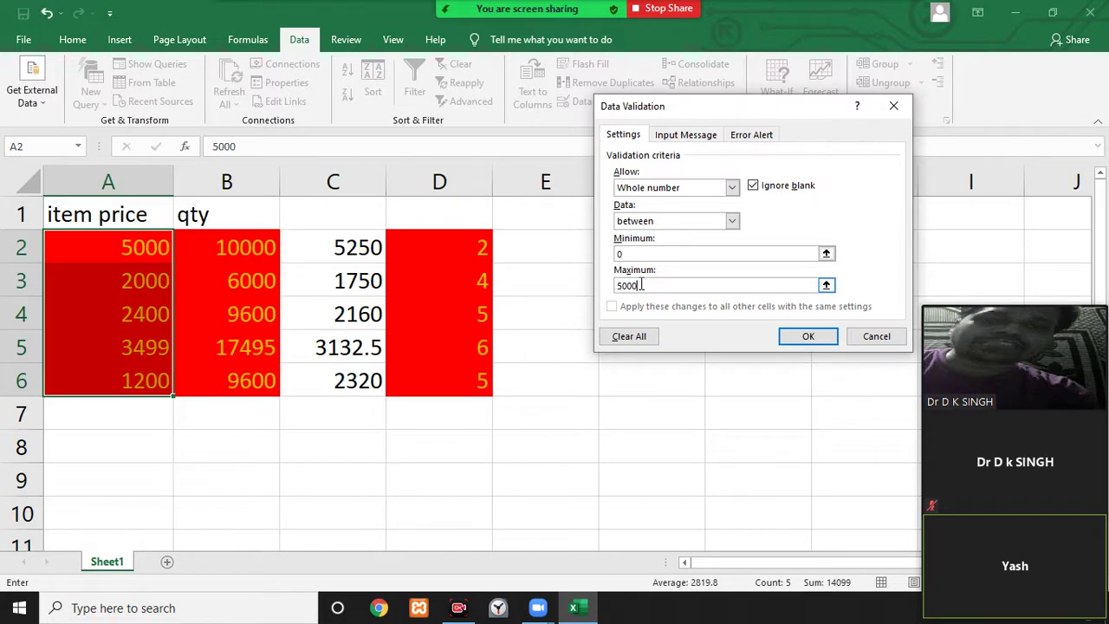
{"action": "left_click", "coordinate": [795, 340]}
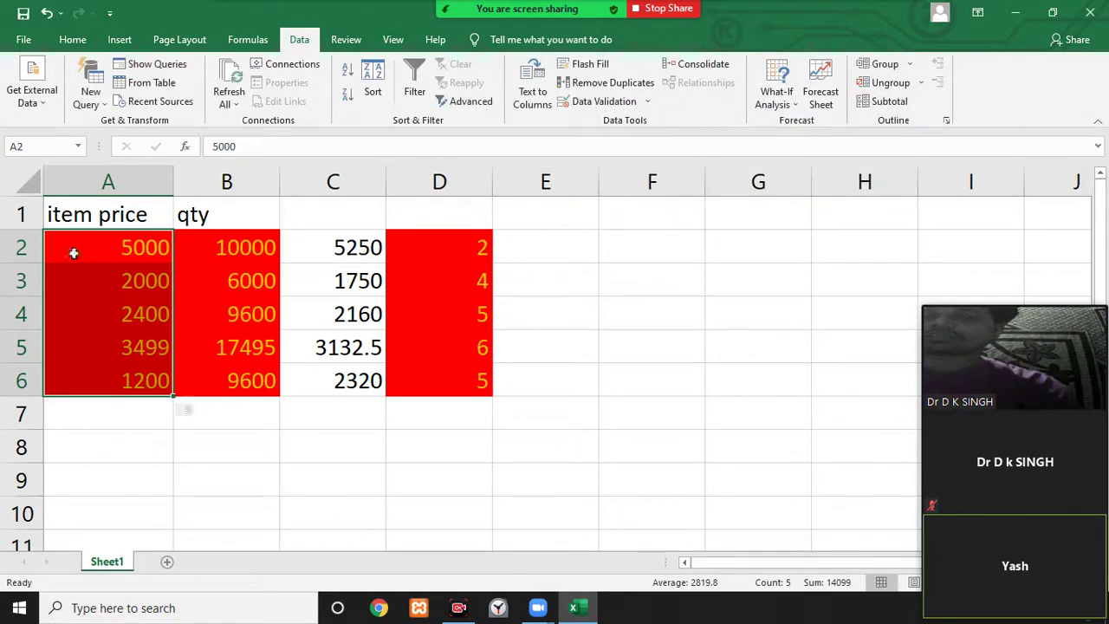
Test A3 with 10000, which the rule rejects, then enter the valid 2550.
{"action": "left_click", "coordinate": [85, 276]}
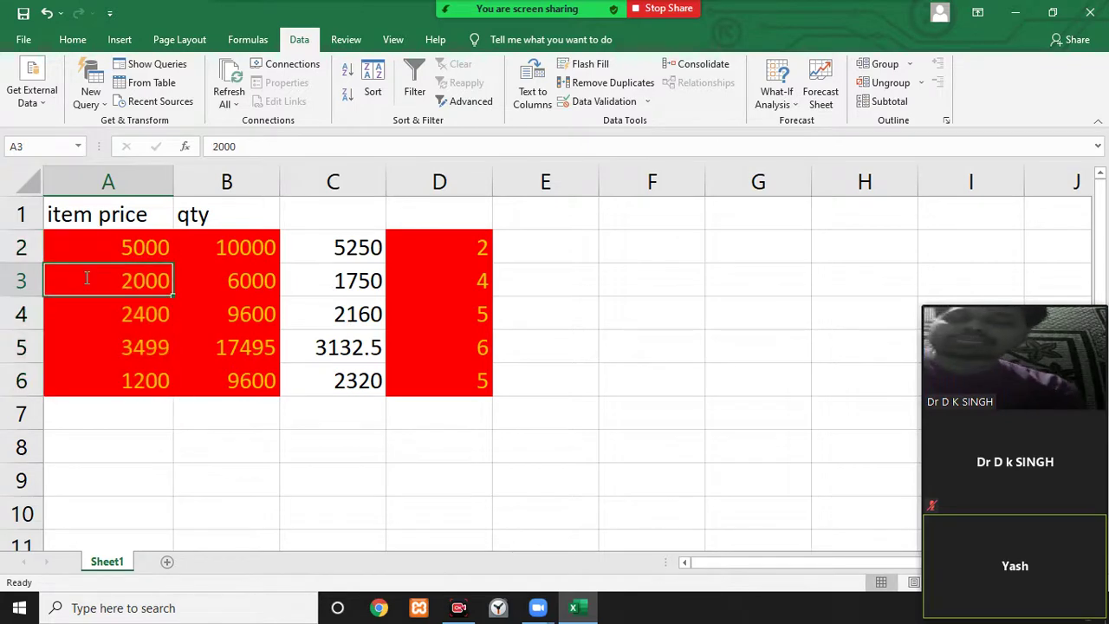
{"action": "type", "text": "10000"}
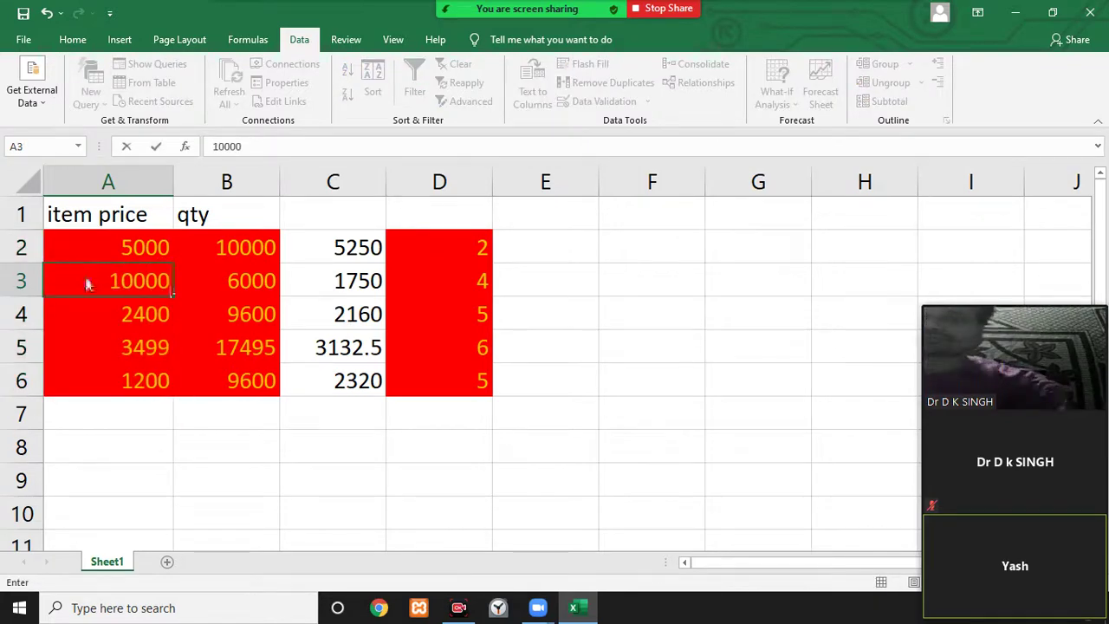
{"action": "key", "text": "Return"}
{"action": "key", "text": "Return"}
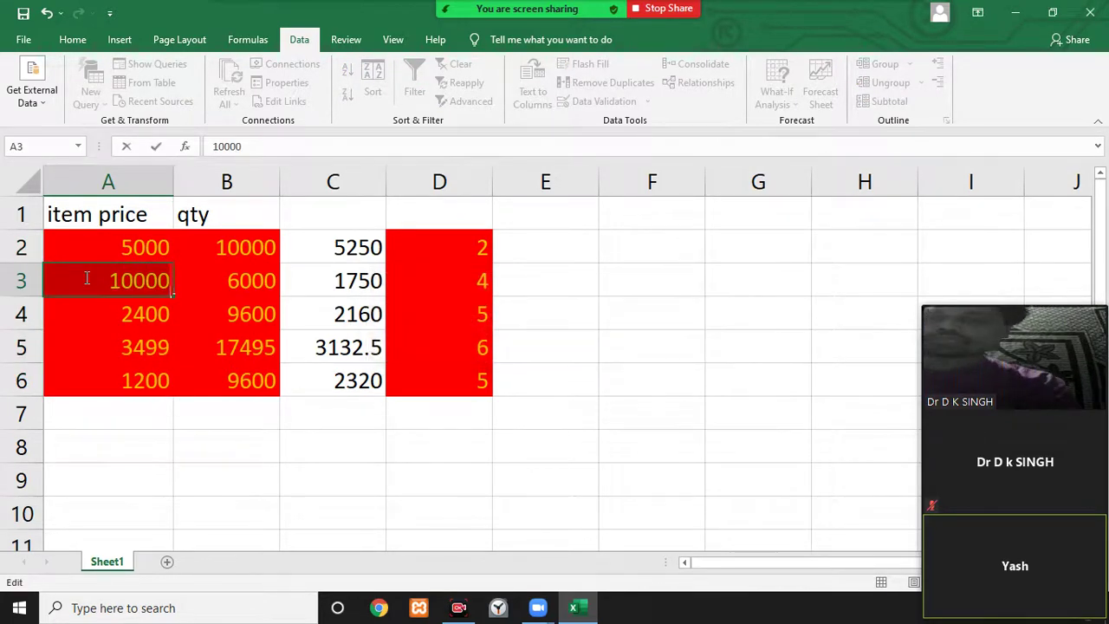
{"action": "type", "text": "2550"}
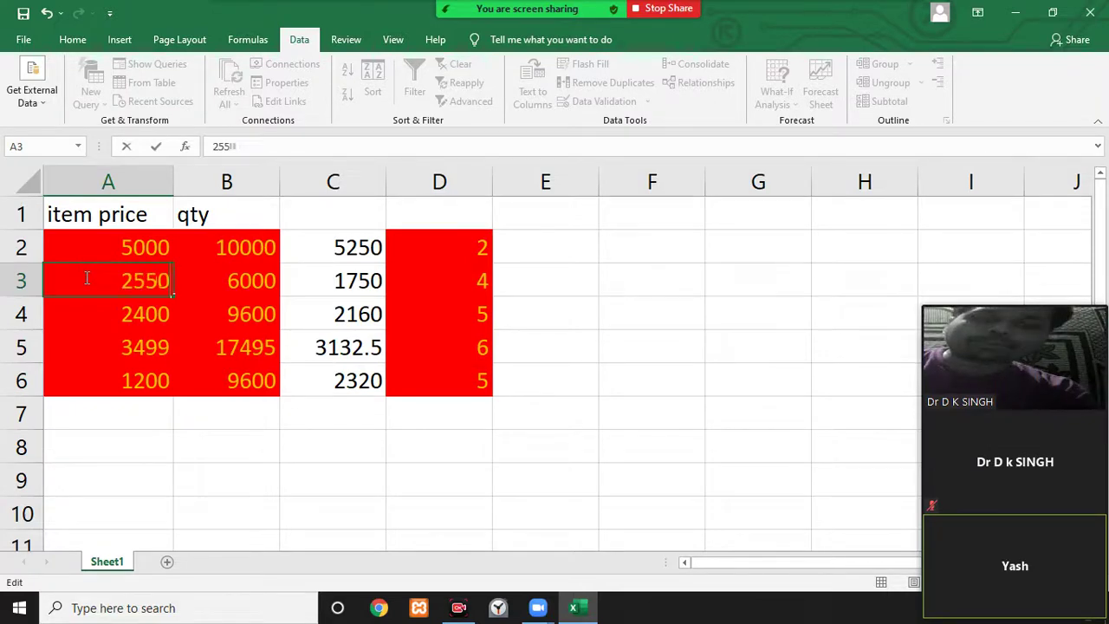
{"action": "key", "text": "Return"}
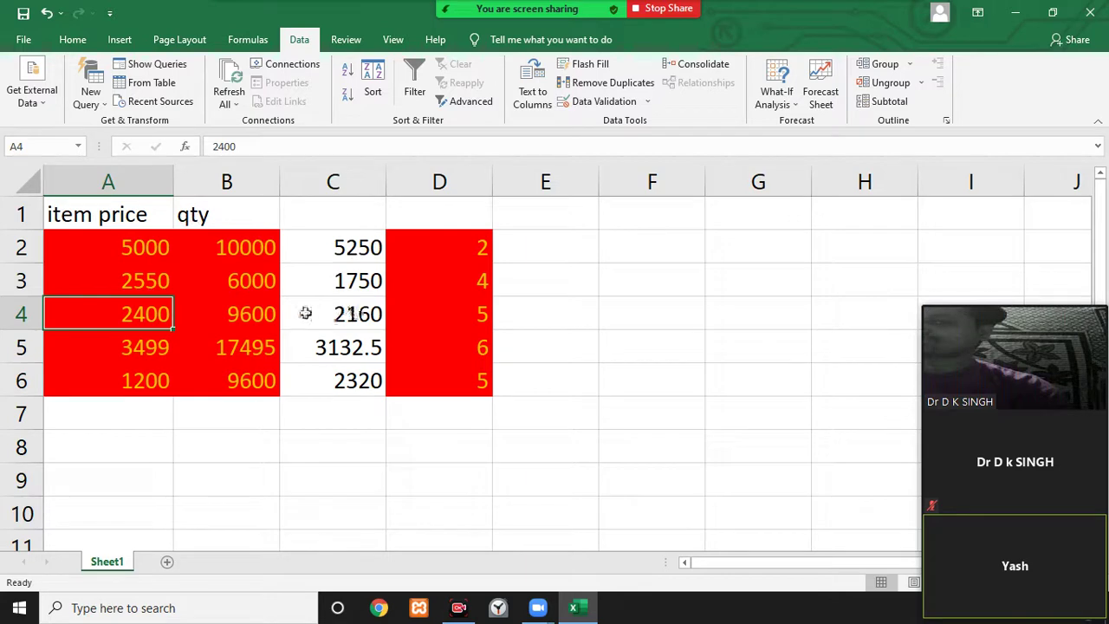
Paste A2's 5000 into D2:D6, dismiss the clipboard warning, and undo the paste.
{"action": "left_click", "coordinate": [163, 246]}
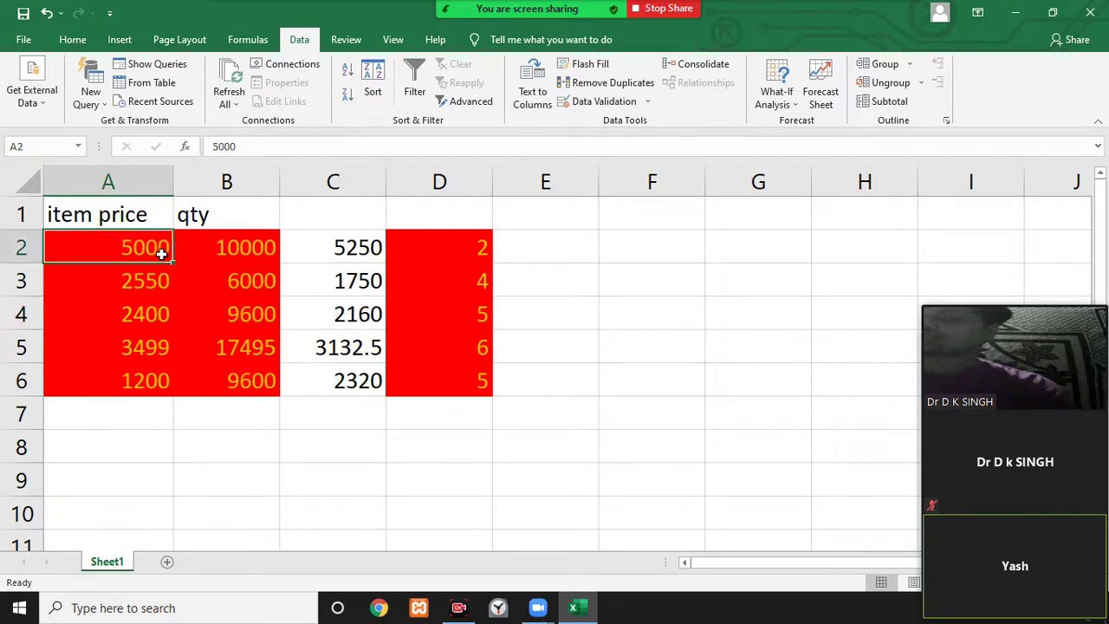
{"action": "right_click", "coordinate": [162, 253]}
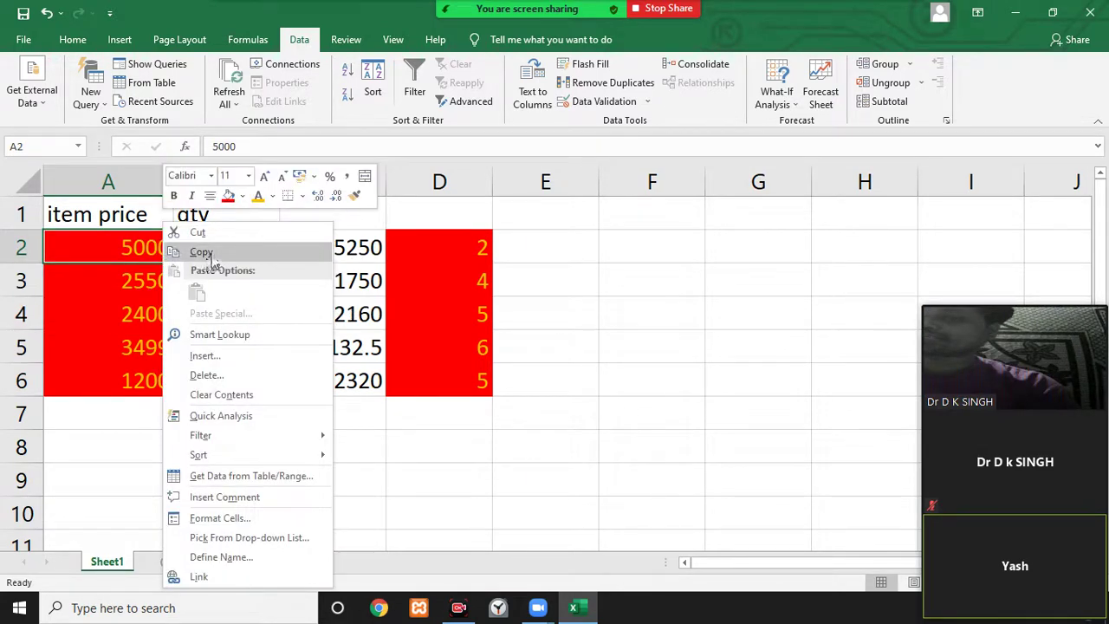
{"action": "left_click", "coordinate": [201, 252]}
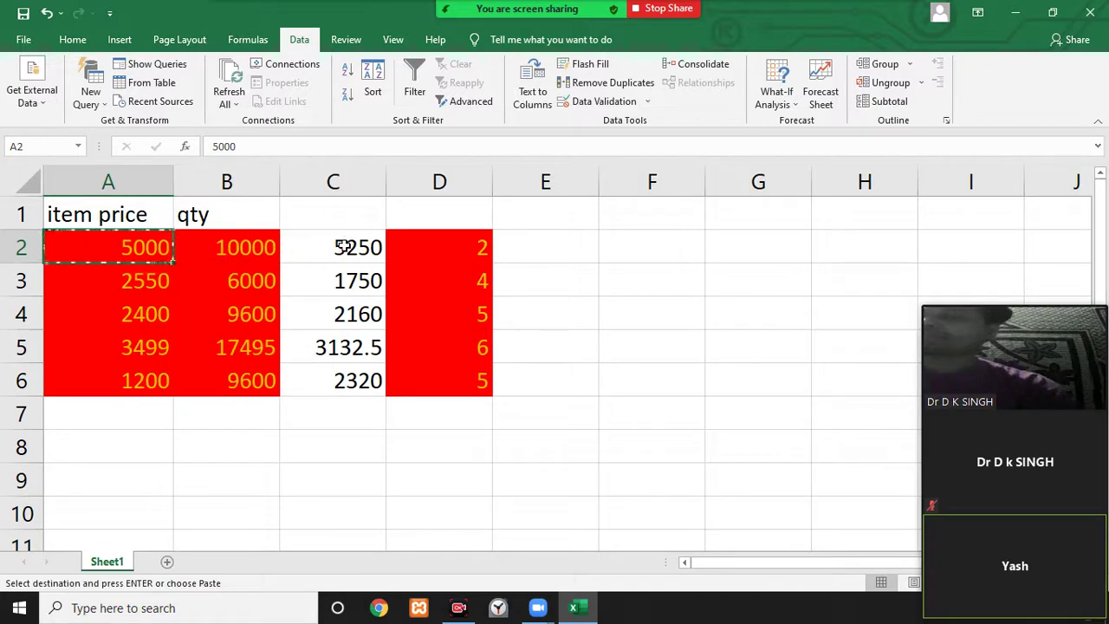
{"action": "left_click_drag", "start_coordinate": [457, 253], "coordinate": [447, 370]}
{"action": "right_click", "coordinate": [450, 302]}
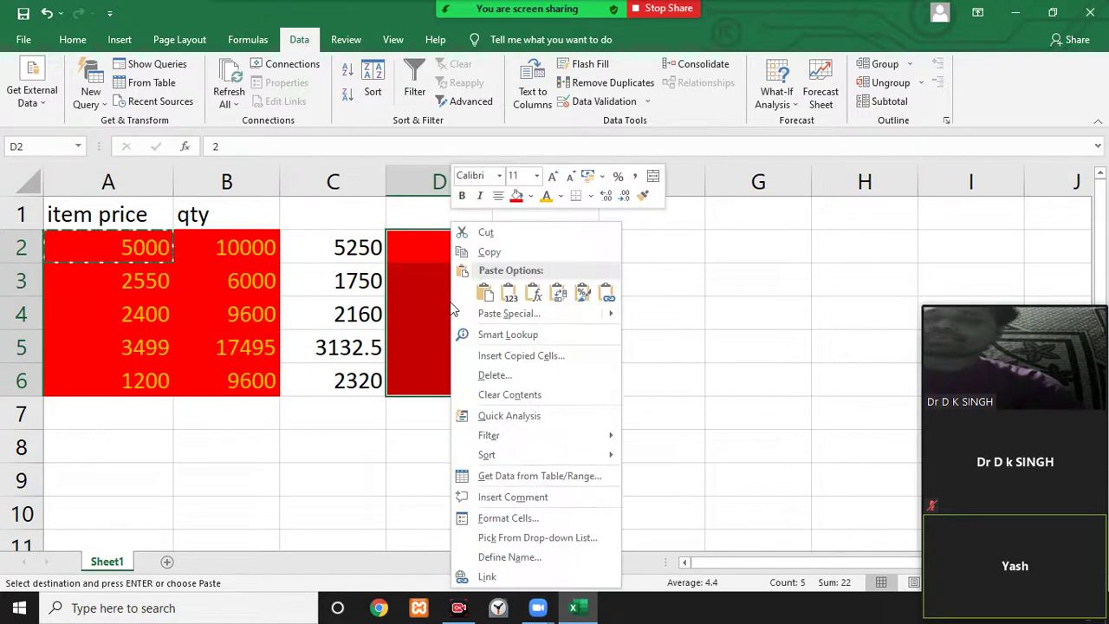
{"action": "left_click", "coordinate": [491, 295]}
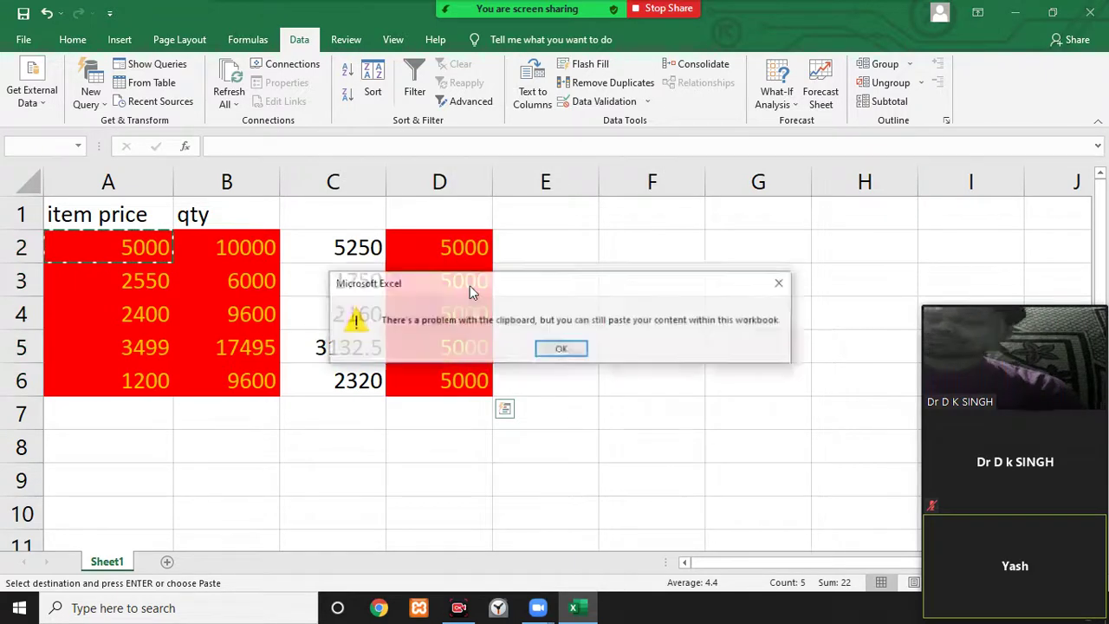
{"action": "left_click", "coordinate": [561, 349]}
{"action": "key", "text": "ctrl+z"}
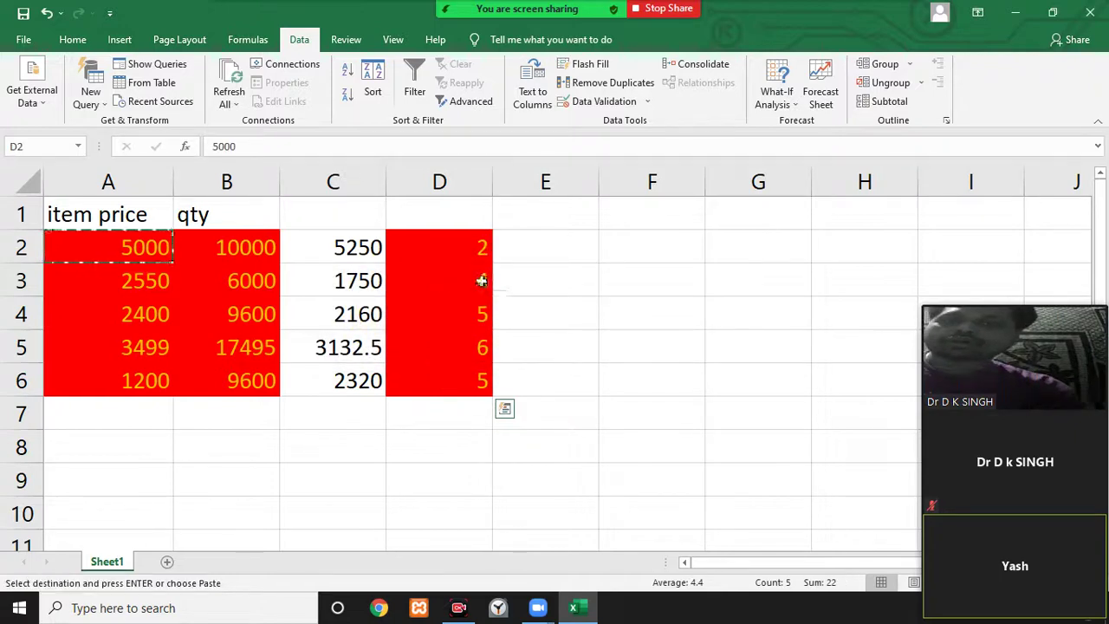
Copy A2 again over D2:D5, then cancel the pending copy with Esc.
{"action": "left_click_drag", "start_coordinate": [474, 251], "coordinate": [485, 343]}
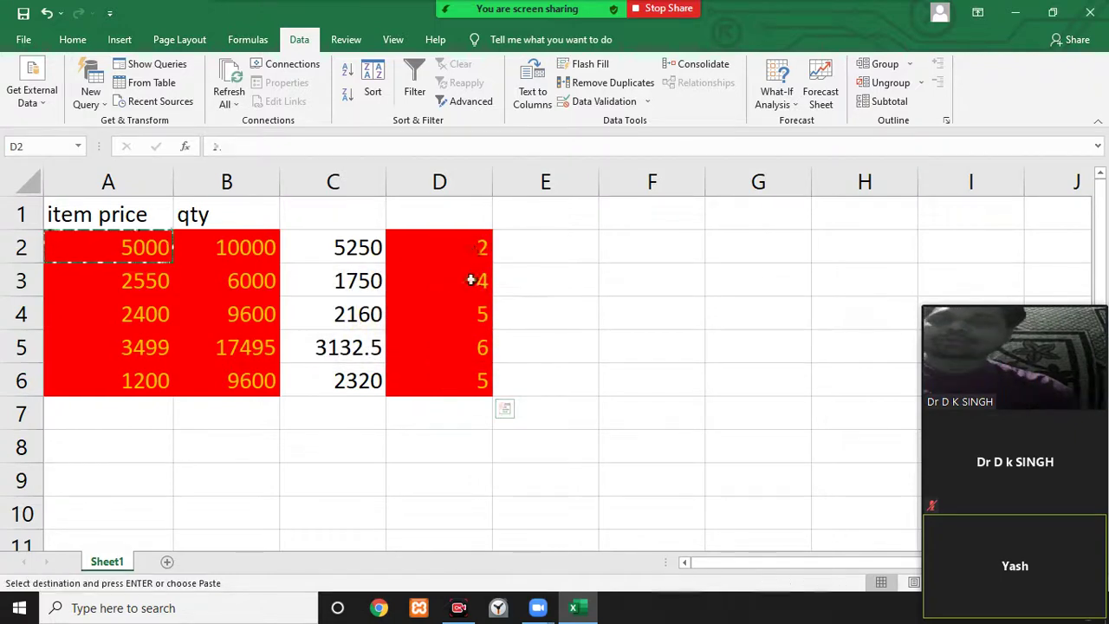
{"action": "right_click", "coordinate": [105, 226]}
{"action": "left_click", "coordinate": [145, 252]}
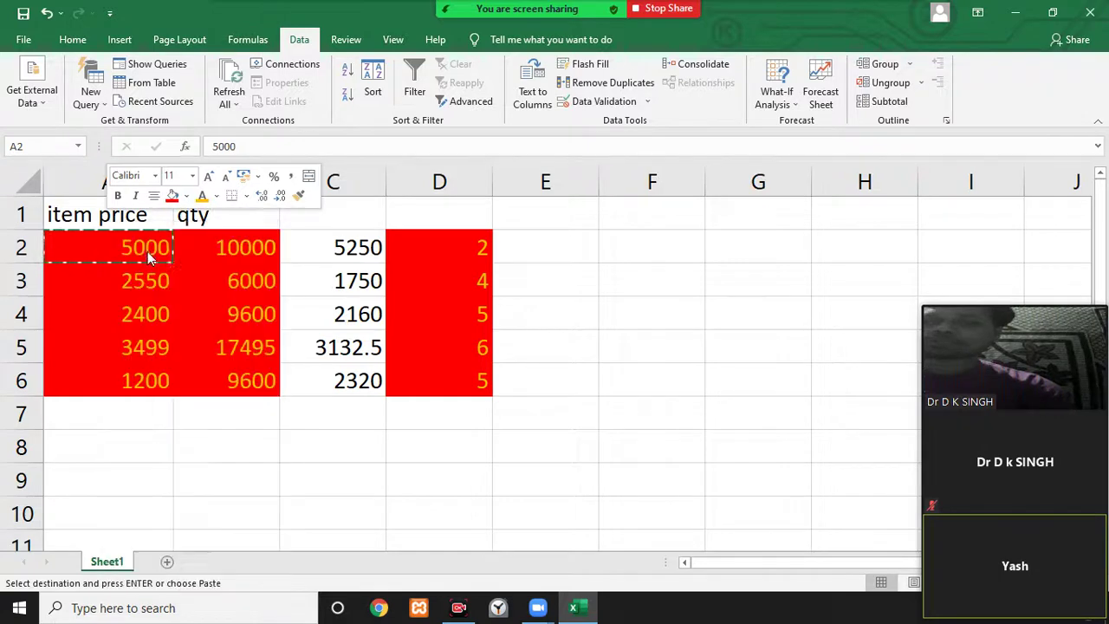
{"action": "left_click_drag", "start_coordinate": [475, 249], "coordinate": [473, 344]}
{"action": "left_click", "coordinate": [454, 252]}
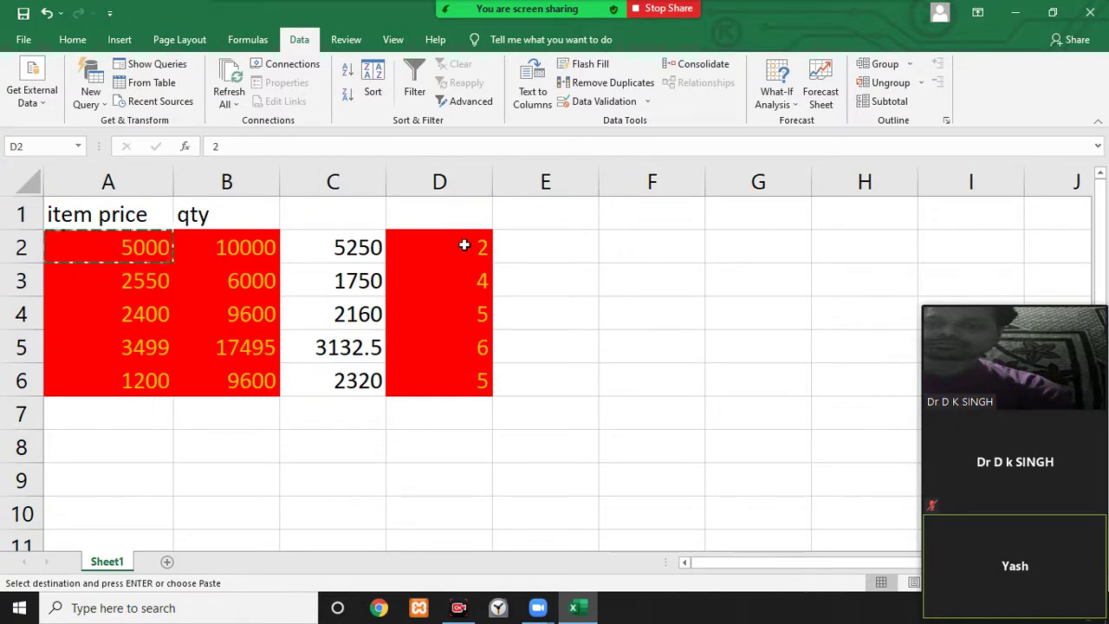
{"action": "key", "text": "Escape"}
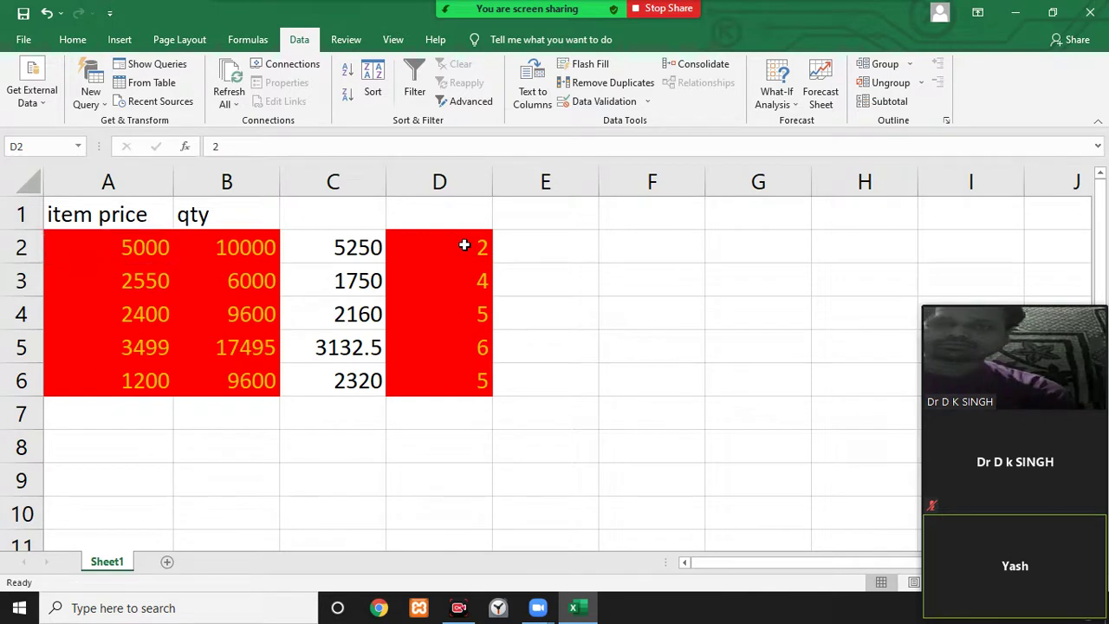
{"action": "left_click_drag", "start_coordinate": [464, 246], "coordinate": [475, 329]}
{"action": "left_click", "coordinate": [457, 254]}
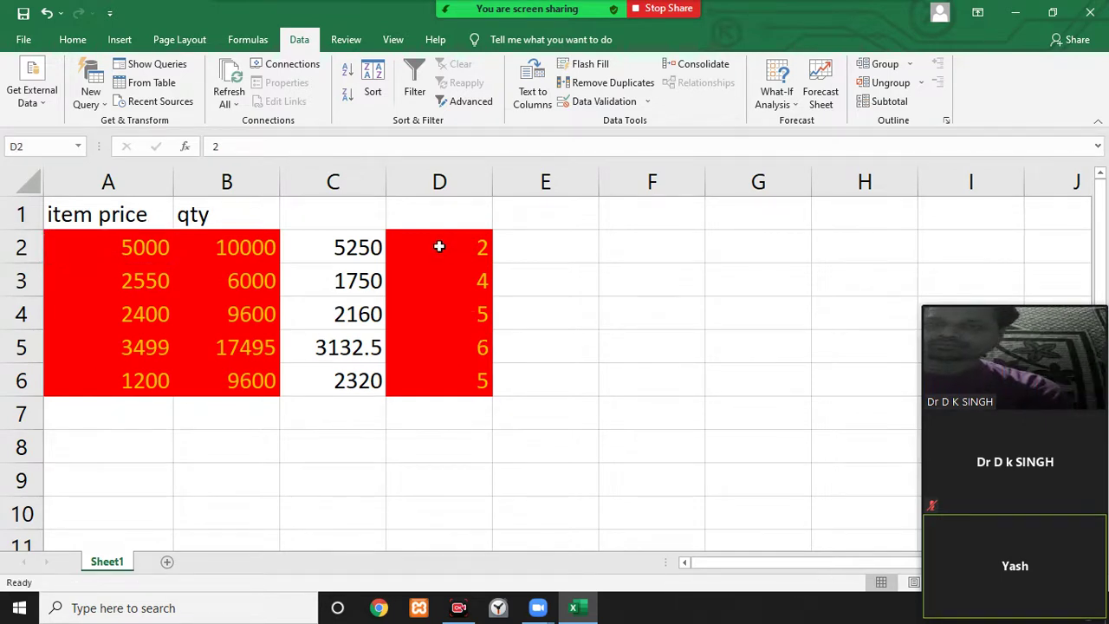
{"action": "left_click", "coordinate": [77, 246]}
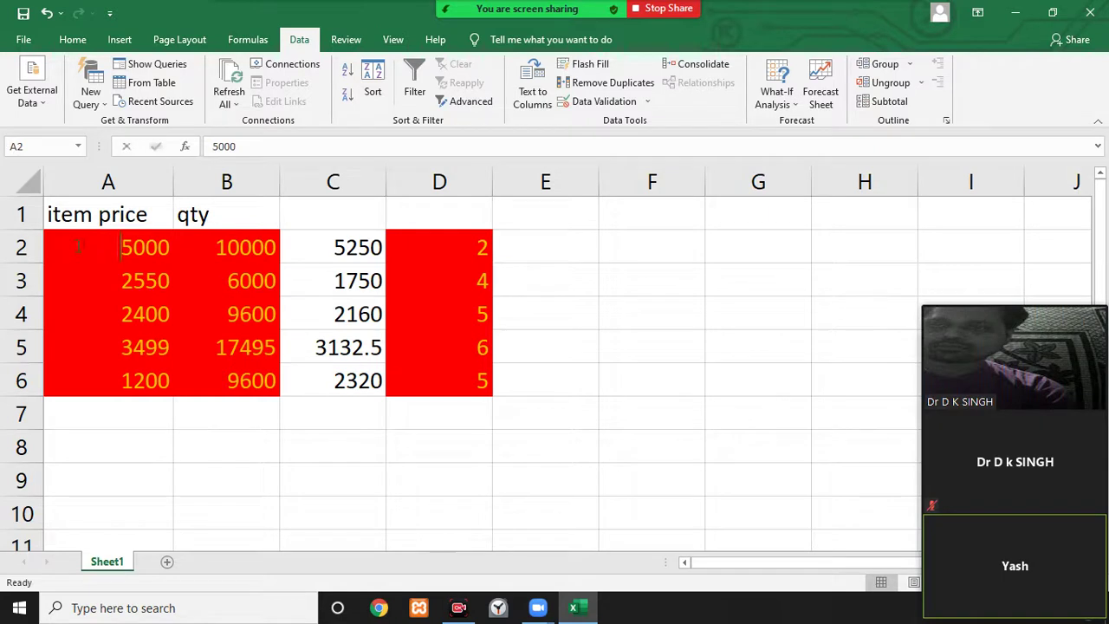
{"action": "double_click", "coordinate": [78, 246]}
{"action": "left_click", "coordinate": [211, 412]}
{"action": "left_click_drag", "start_coordinate": [133, 322], "coordinate": [146, 267]}
{"action": "left_click", "coordinate": [152, 303]}
{"action": "left_click", "coordinate": [584, 324]}
{"action": "right_click", "coordinate": [586, 325]}
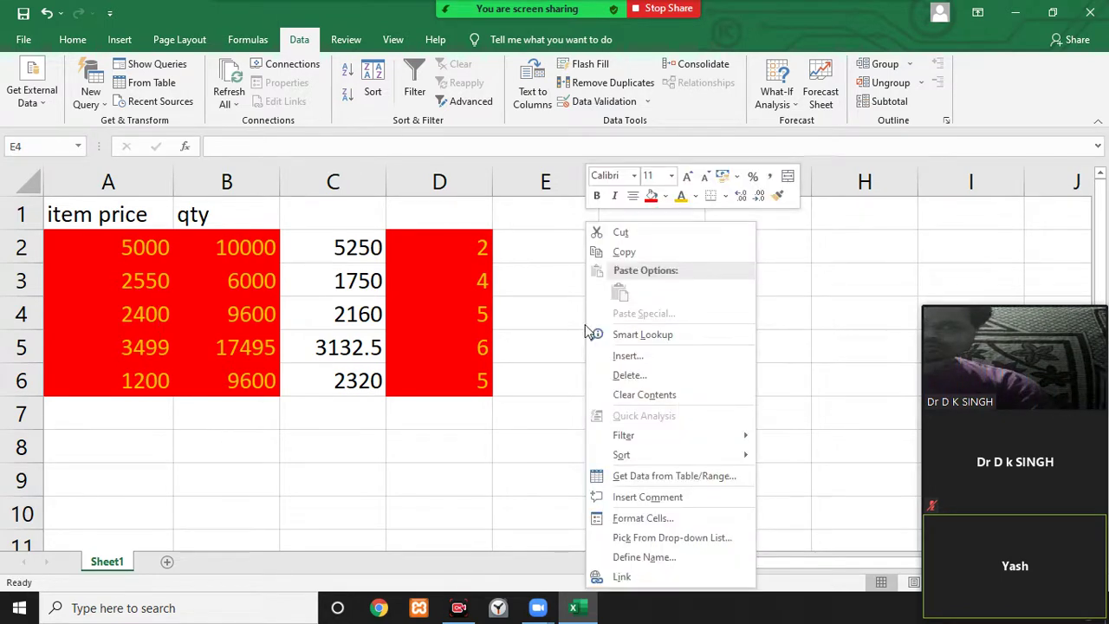
{"action": "left_click", "coordinate": [518, 358]}
{"action": "left_click_drag", "start_coordinate": [485, 381], "coordinate": [464, 301]}
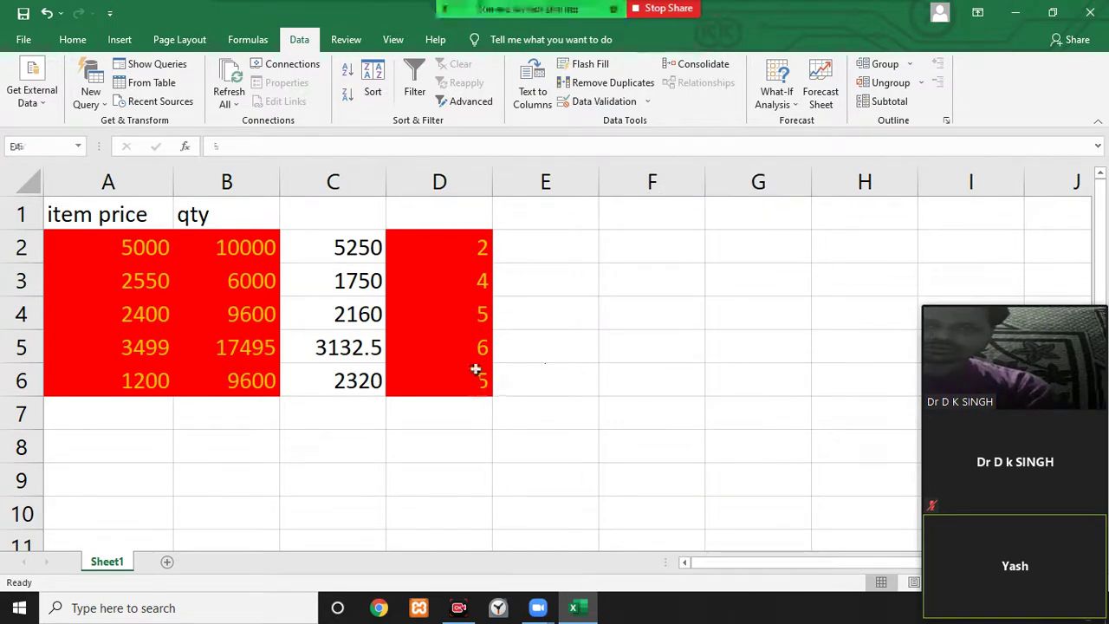
{"action": "key", "text": "Down"}
{"action": "key", "text": "Down"}
{"action": "key", "text": "Down"}
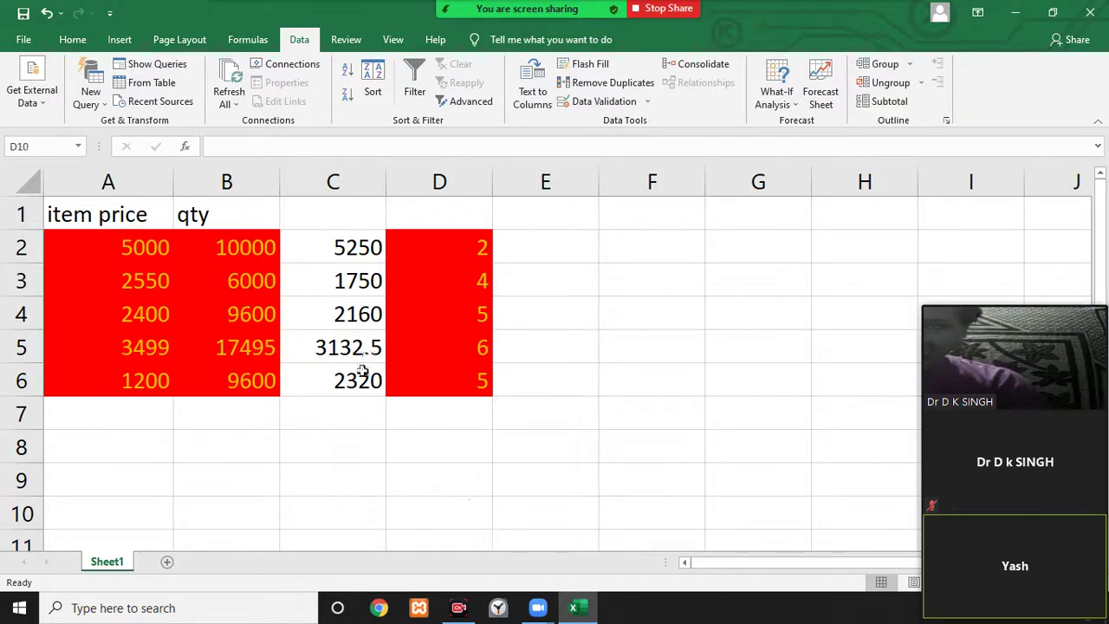
{"action": "left_click_drag", "start_coordinate": [358, 380], "coordinate": [346, 312]}
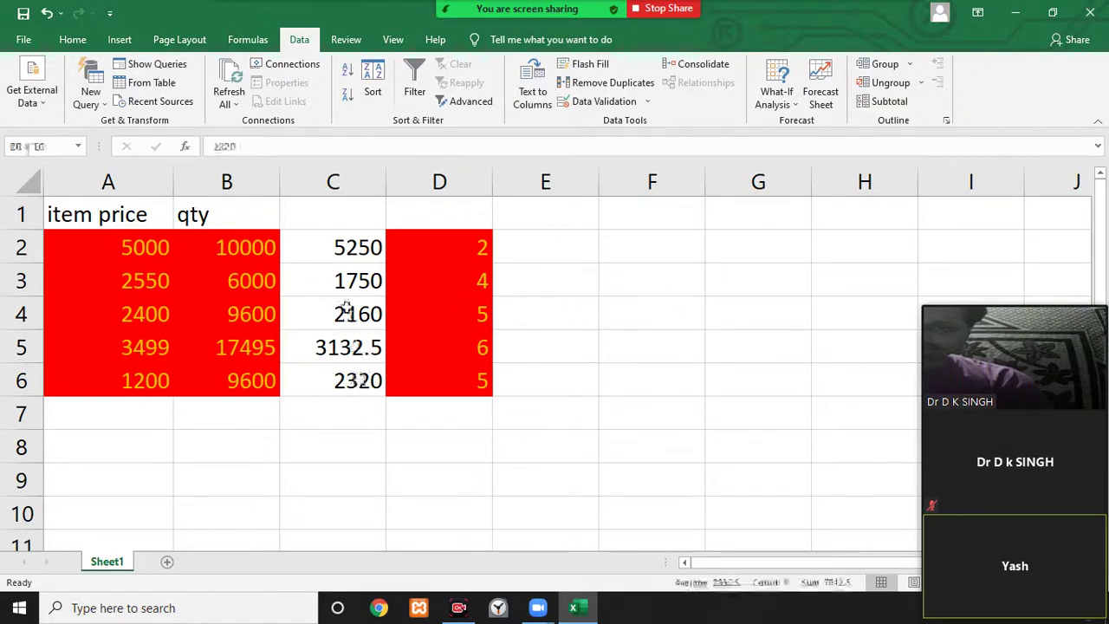
{"action": "double_click", "coordinate": [345, 310]}
{"action": "left_click_drag", "start_coordinate": [345, 312], "coordinate": [382, 313]}
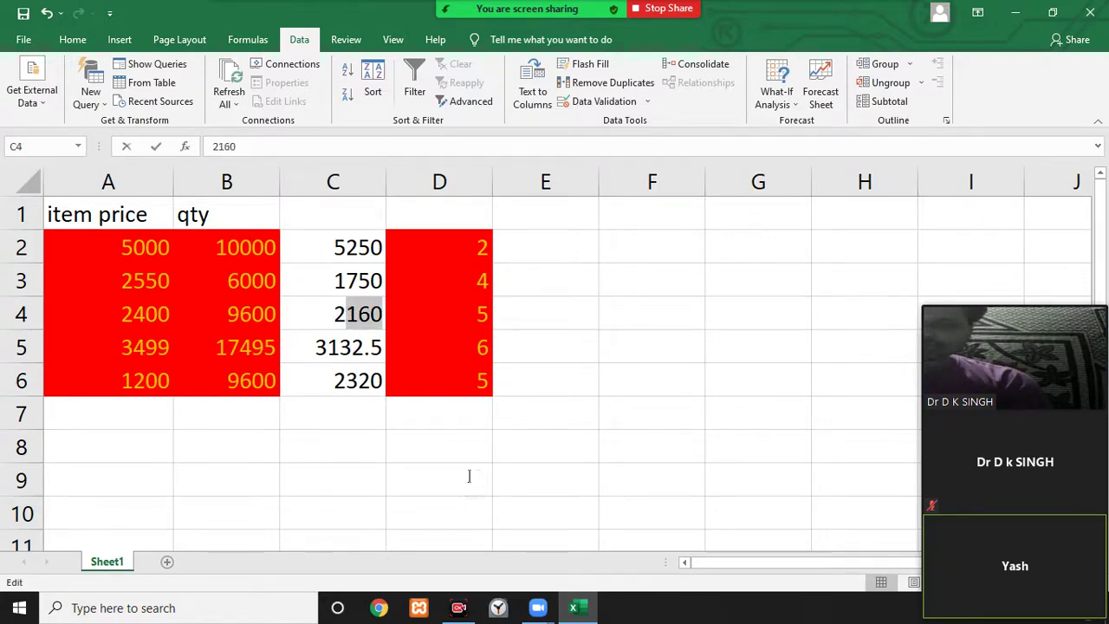
{"action": "left_click", "coordinate": [330, 356]}
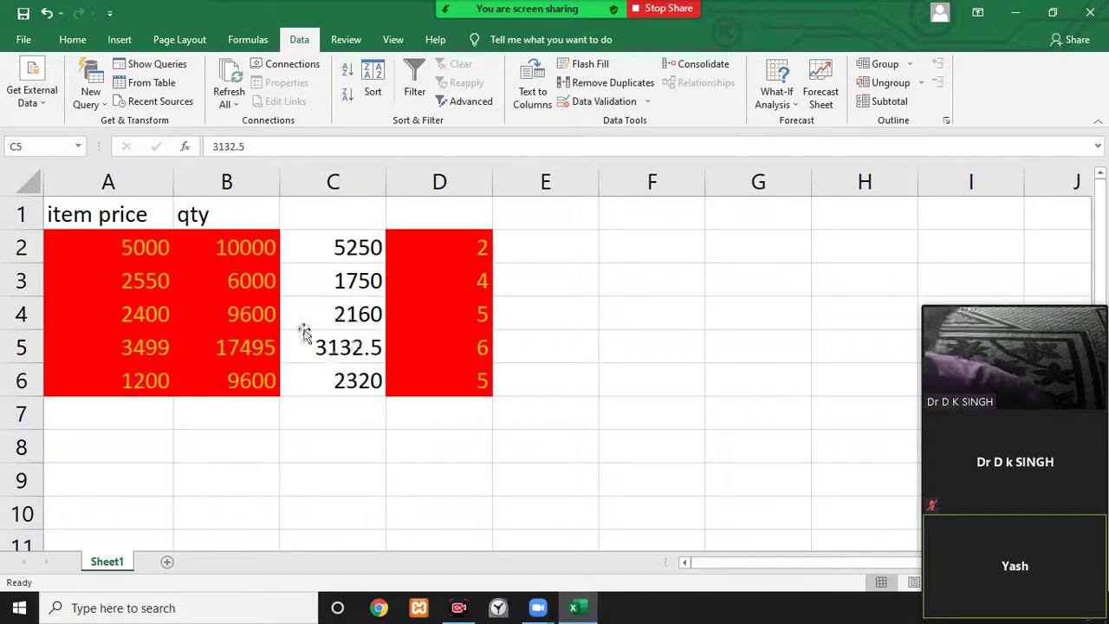
{"action": "left_click_drag", "start_coordinate": [109, 248], "coordinate": [144, 314]}
{"action": "double_click", "coordinate": [144, 314]}
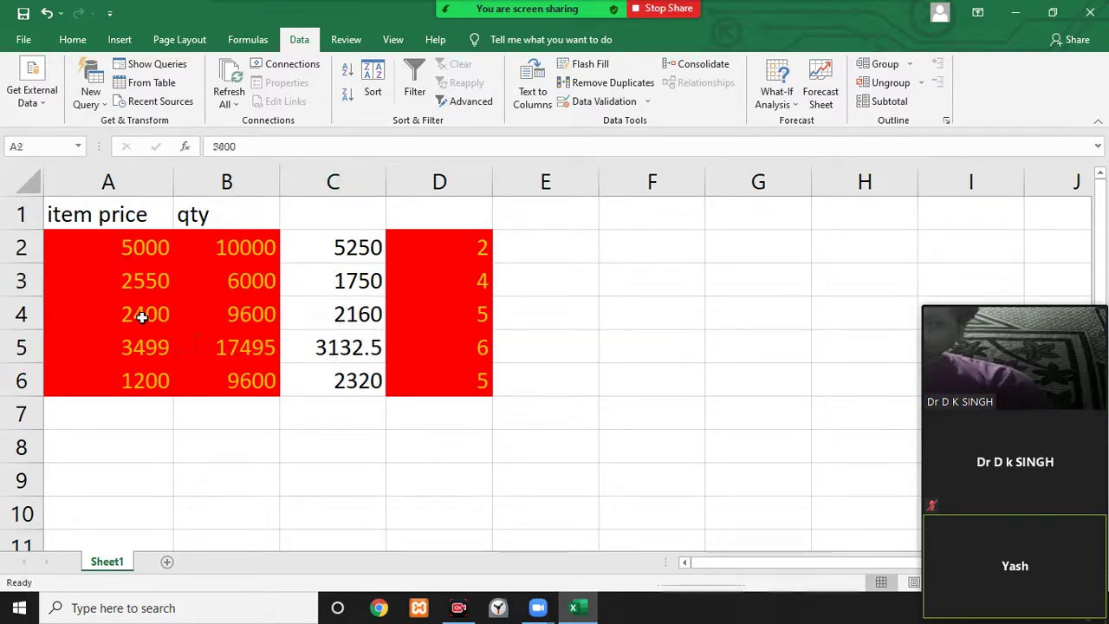
{"action": "left_click_drag", "start_coordinate": [156, 378], "coordinate": [130, 279]}
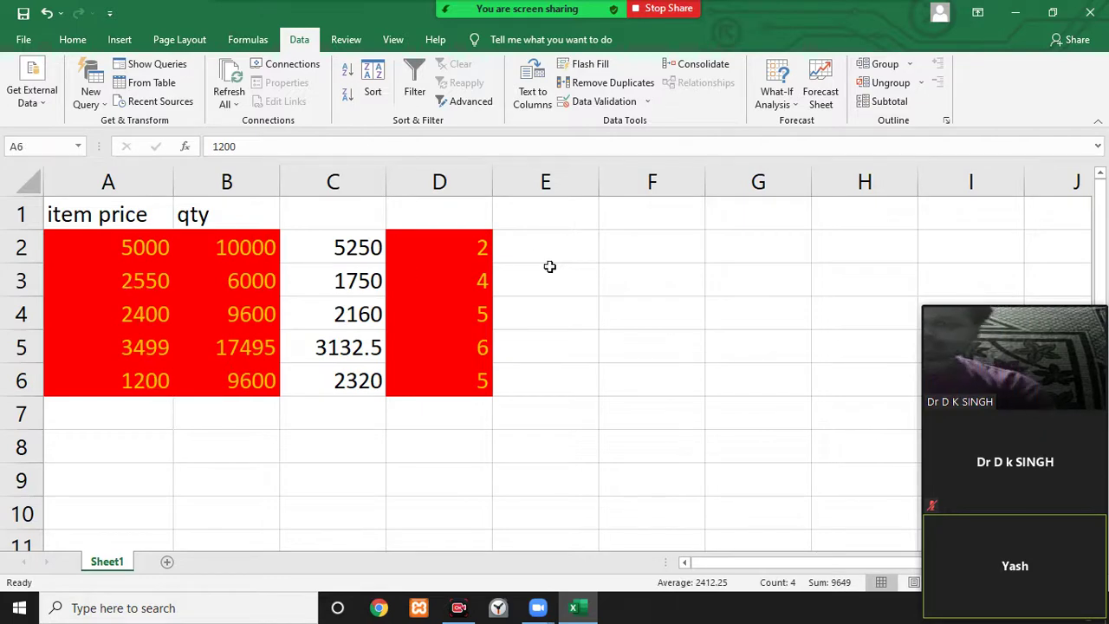
{"action": "left_click", "coordinate": [462, 180]}
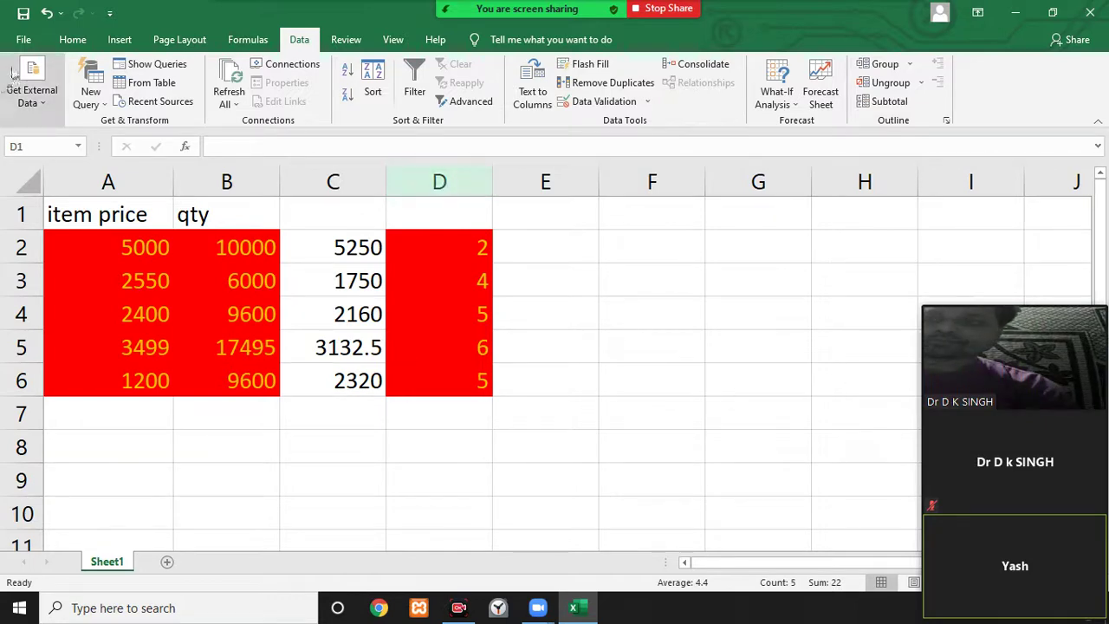
Start a new blank workbook from the File menu's New page.
{"action": "left_click", "coordinate": [31, 42]}
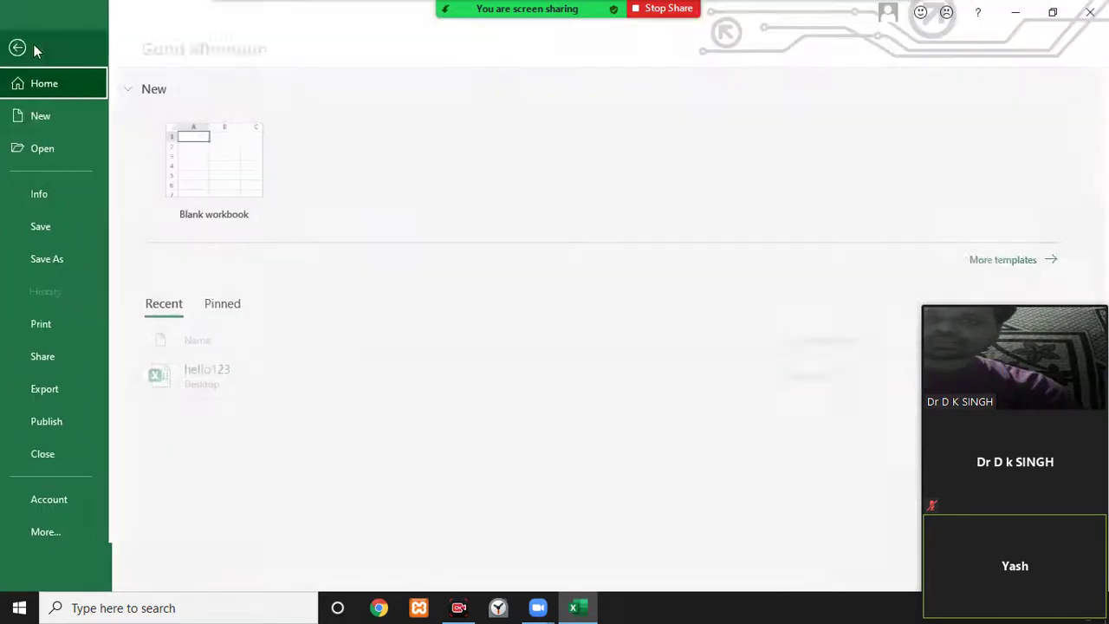
{"action": "left_click", "coordinate": [74, 125]}
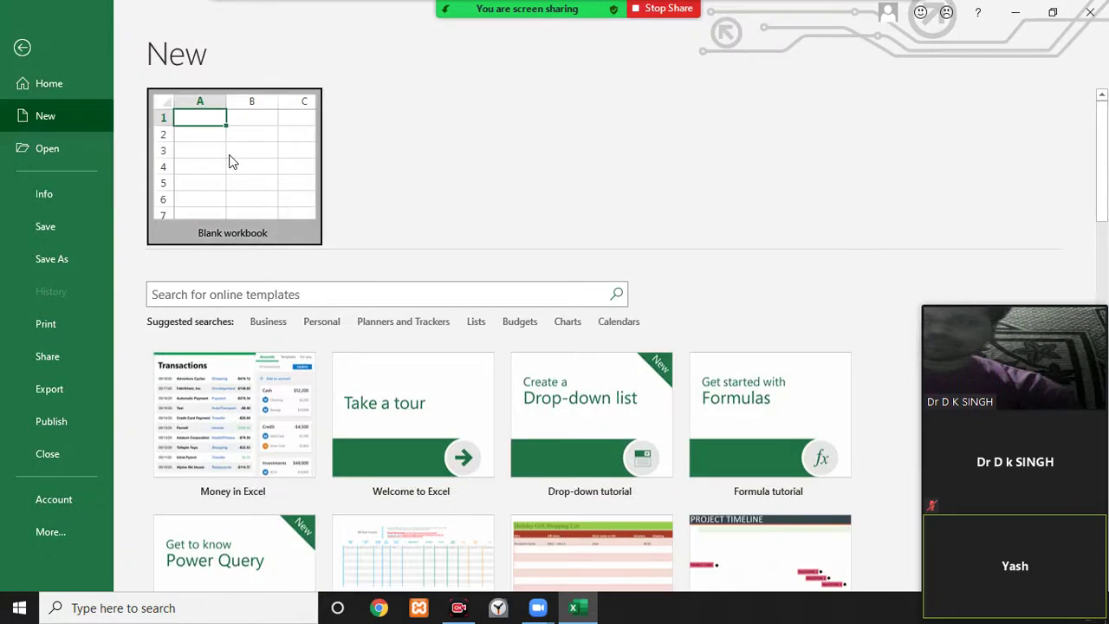
{"action": "key", "text": "Escape"}
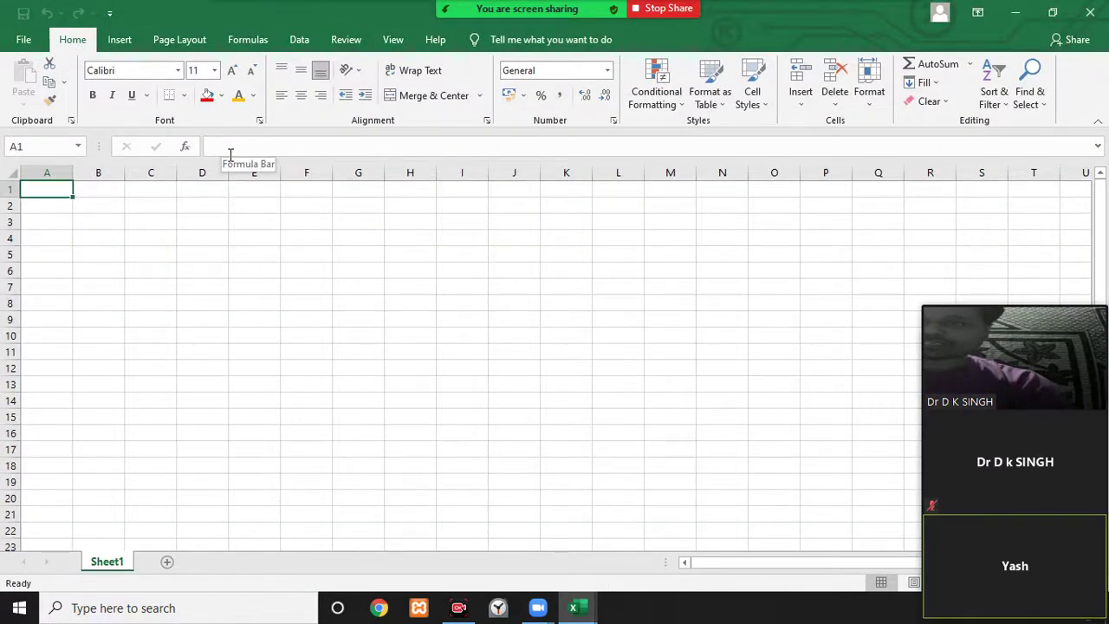
Enter the header 'value' in cell A1.
{"action": "left_click", "coordinate": [56, 223]}
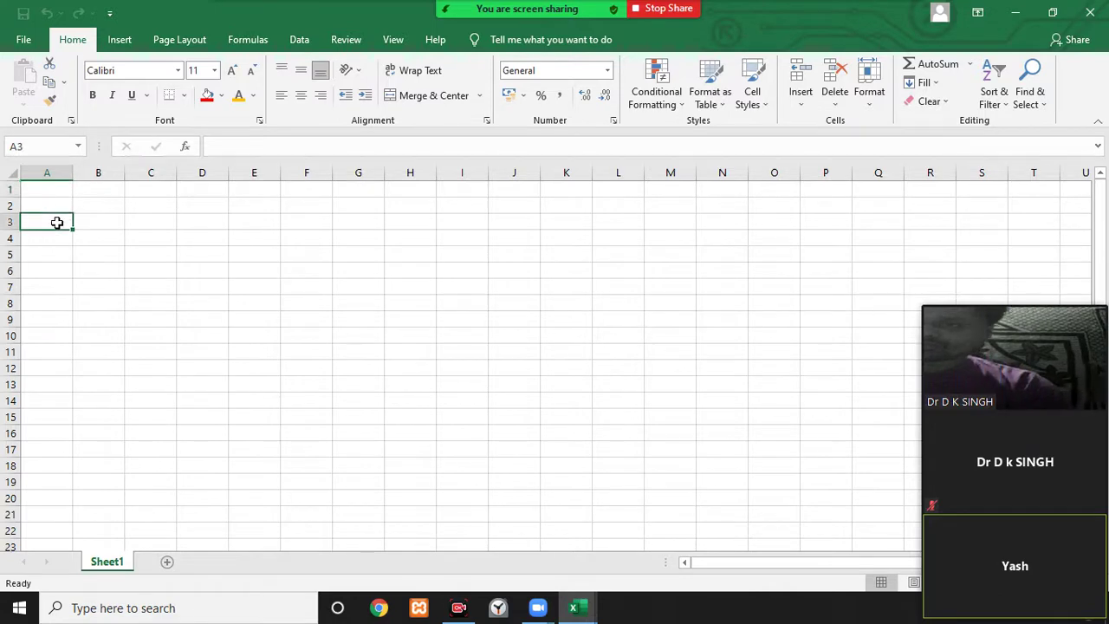
{"action": "scroll", "coordinate": [56, 223], "scroll_direction": "up", "scroll_amount": 5}
{"action": "left_click", "coordinate": [77, 216]}
{"action": "type", "text": "roll"}
{"action": "key", "text": "BackSpace"}
{"action": "key", "text": "BackSpace"}
{"action": "type", "text": "value"}
{"action": "key", "text": "Return"}
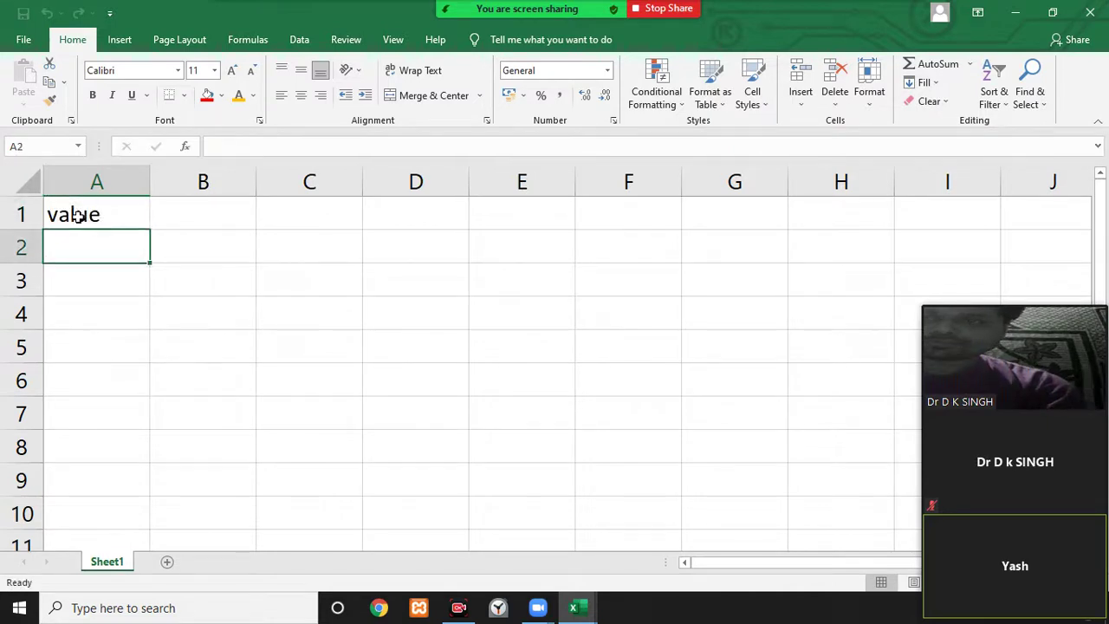
Fill A2:A6 with 3000, 4500, 4000, 2300 and 2309.
{"action": "type", "text": "3000"}
{"action": "type", "text": "500"}
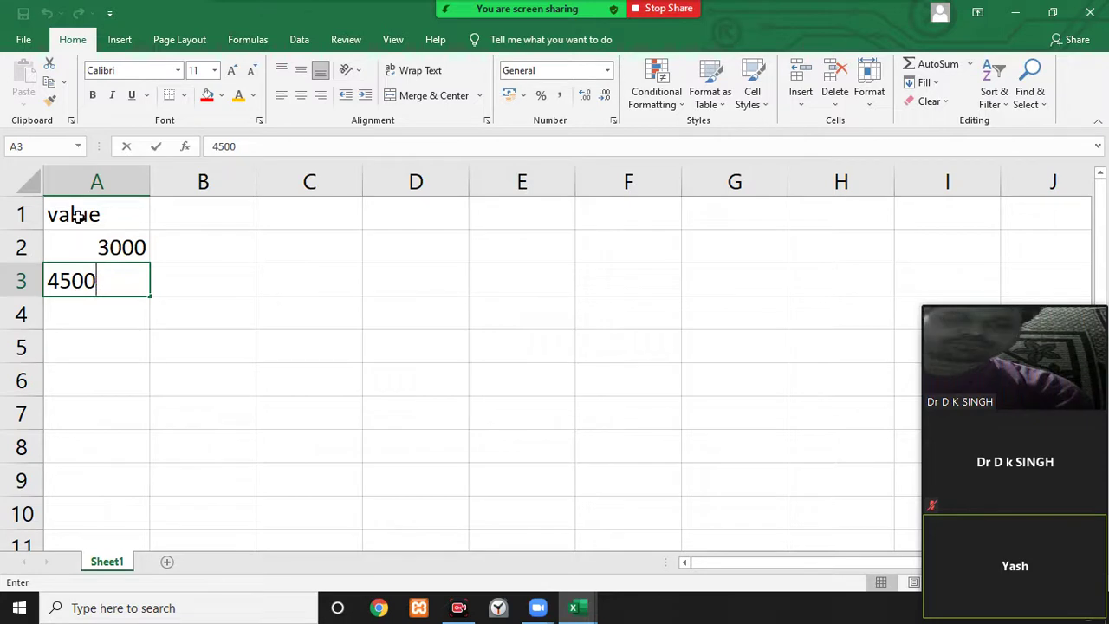
{"action": "key", "text": "Return"}
{"action": "type", "text": "4000"}
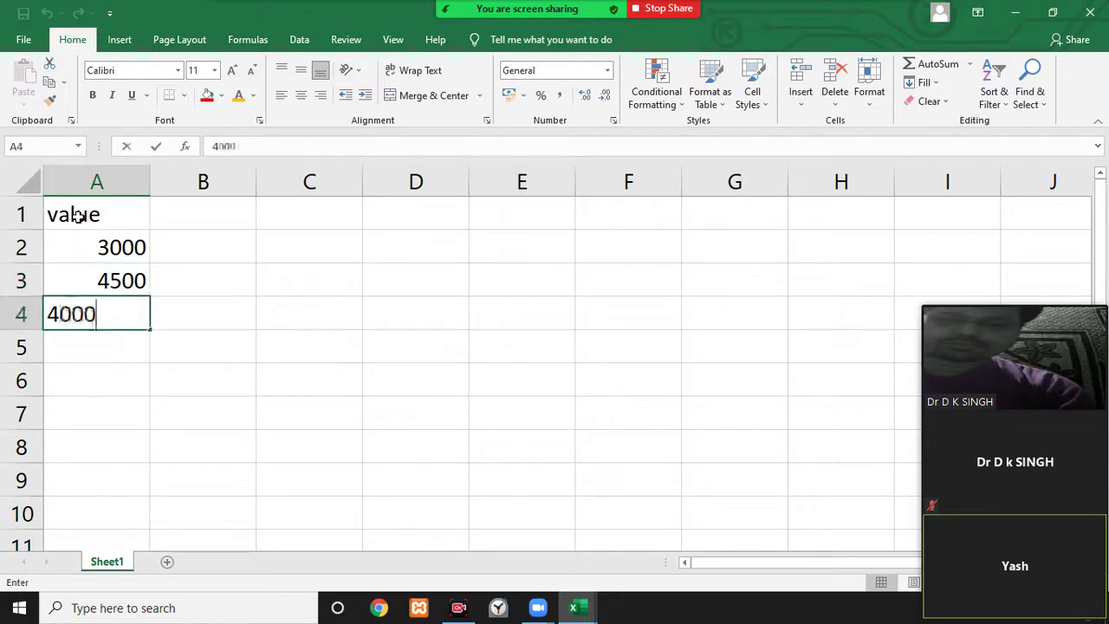
{"action": "key", "text": "Return"}
{"action": "type", "text": "2300"}
{"action": "key", "text": "Return"}
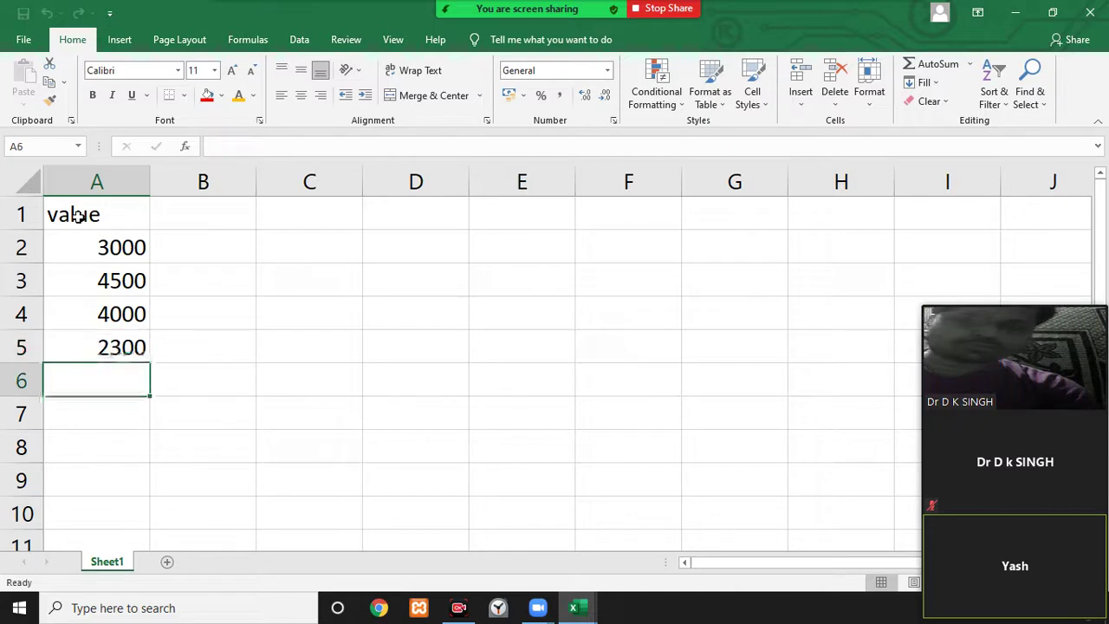
{"action": "type", "text": "2309"}
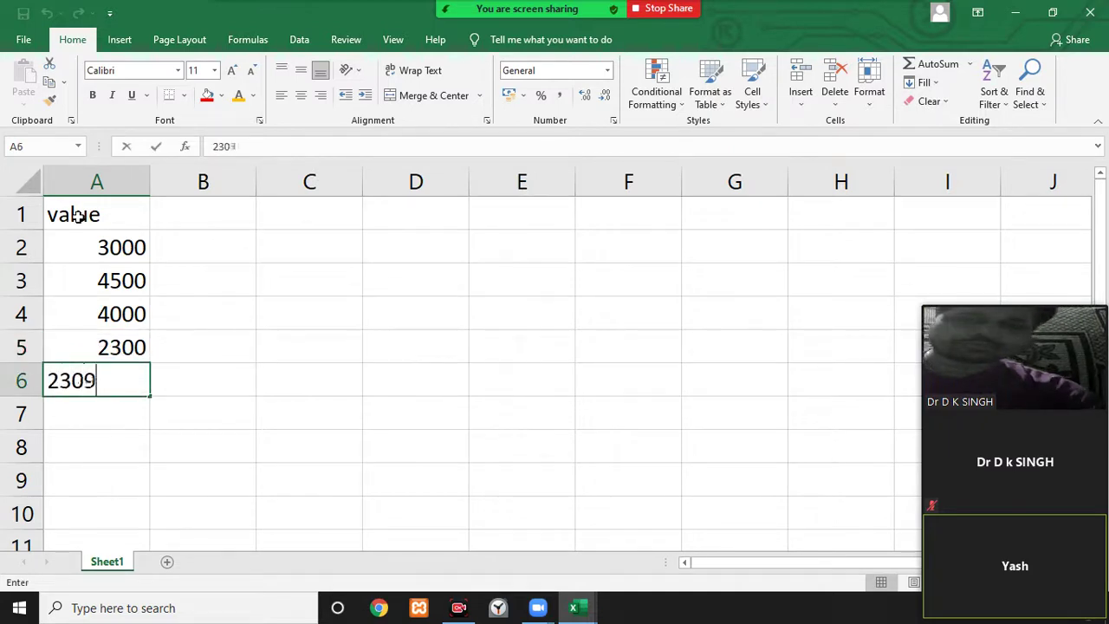
{"action": "left_click", "coordinate": [289, 280]}
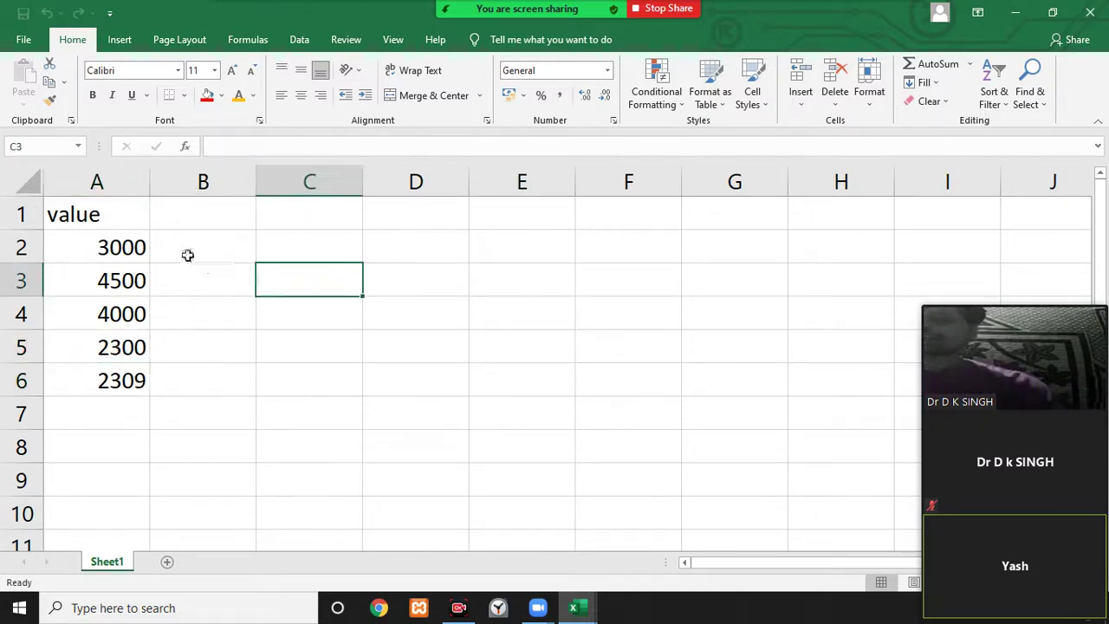
{"action": "left_click_drag", "start_coordinate": [126, 249], "coordinate": [130, 279]}
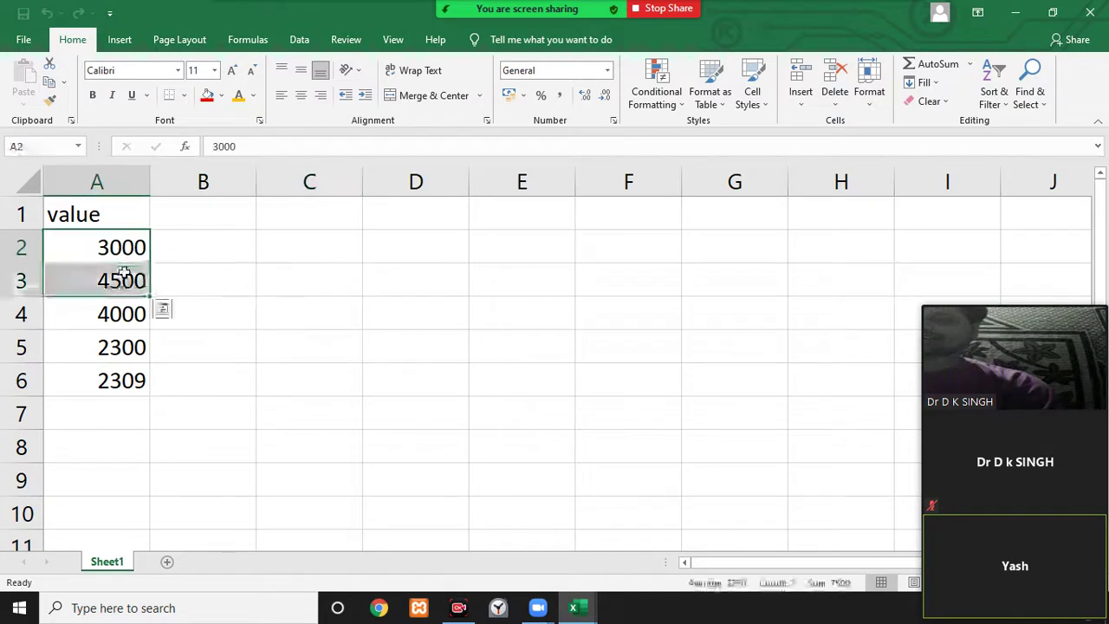
Enter 22, 44, 56, 77 and 88 in C2:C6.
{"action": "left_click", "coordinate": [319, 240]}
{"action": "type", "text": "22"}
{"action": "key", "text": "Return"}
{"action": "type", "text": "44"}
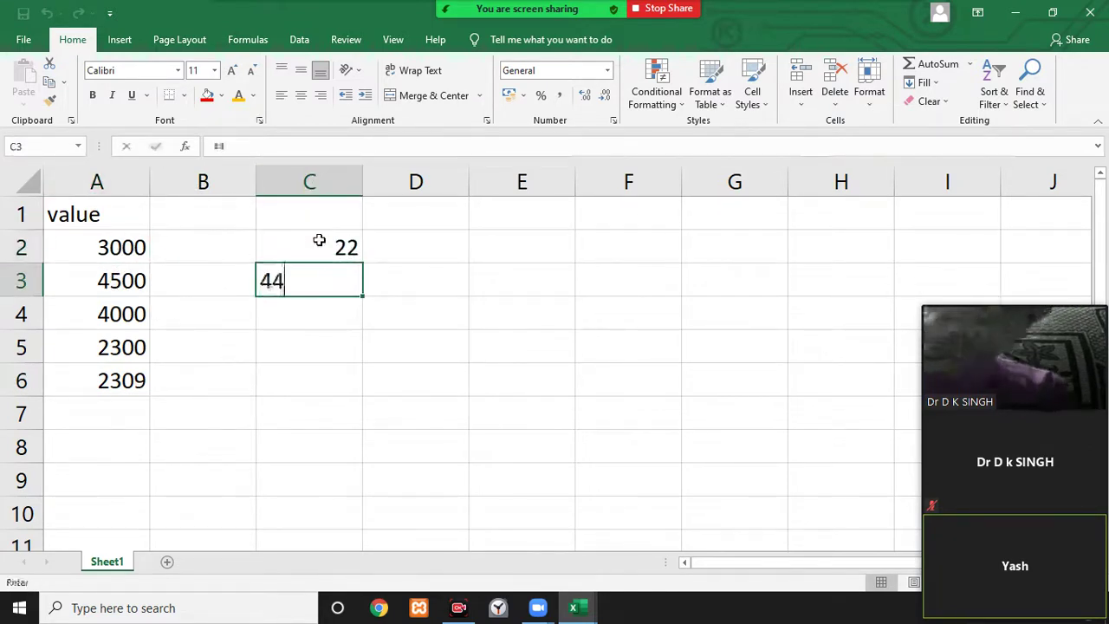
{"action": "key", "text": "Return"}
{"action": "type", "text": "56"}
{"action": "key", "text": "Return"}
{"action": "type", "text": "77"}
{"action": "key", "text": "Return"}
{"action": "type", "text": "8"}
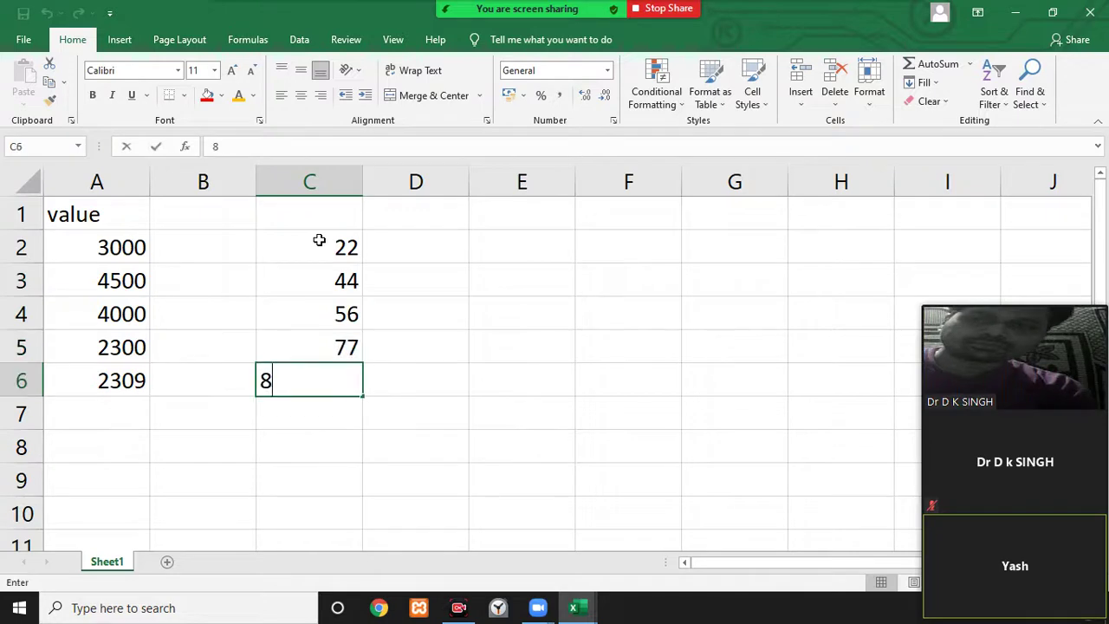
{"action": "type", "text": "8"}
{"action": "key", "text": "Return"}
{"action": "left_click_drag", "start_coordinate": [131, 246], "coordinate": [117, 368]}
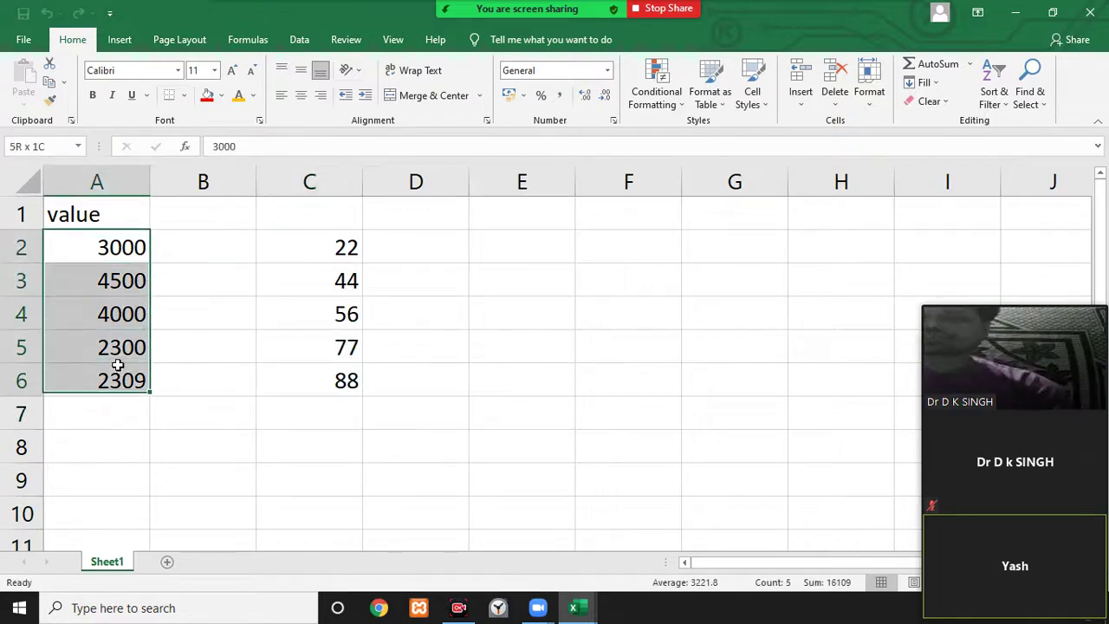
Give A2:A6 a Data Validation rule allowing whole numbers between 0 and 5000.
{"action": "left_click", "coordinate": [300, 41]}
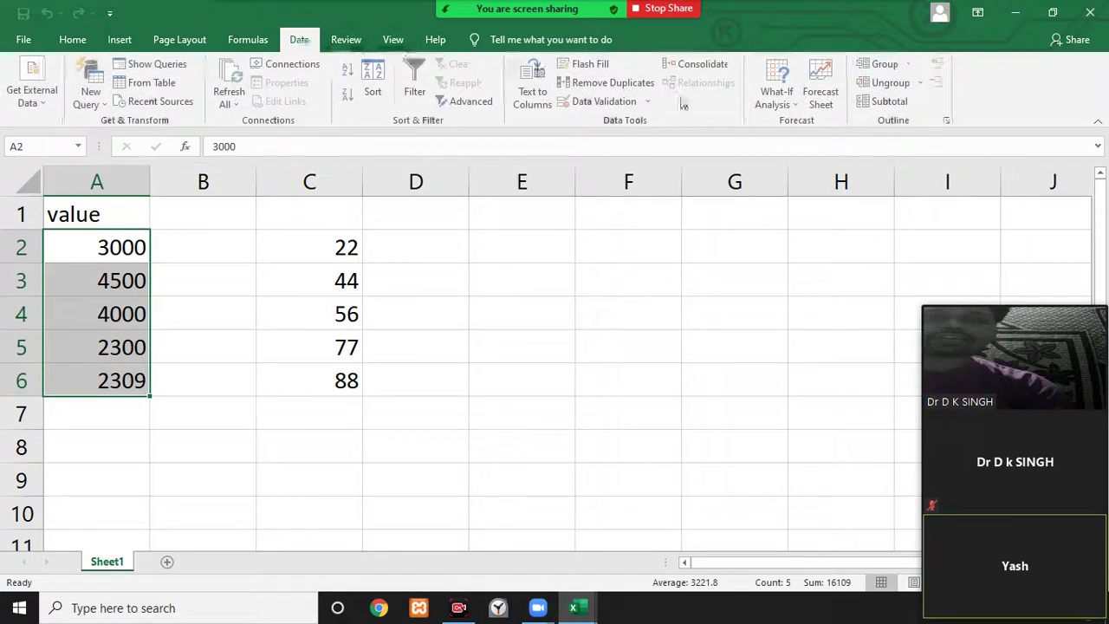
{"action": "left_click", "coordinate": [615, 110]}
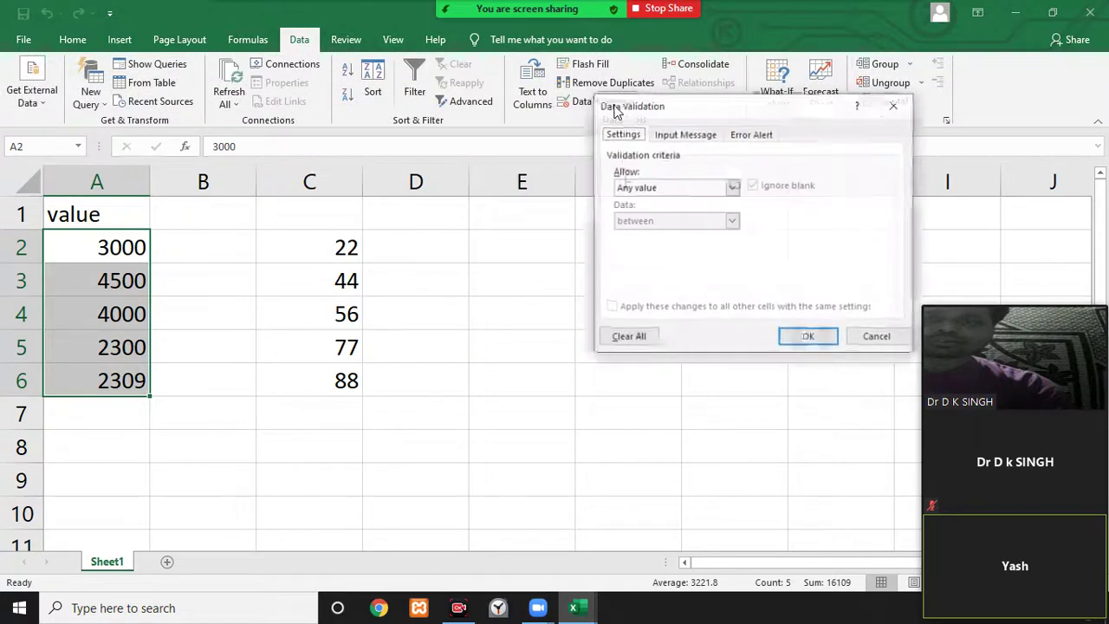
{"action": "left_click", "coordinate": [652, 188]}
{"action": "left_click", "coordinate": [649, 212]}
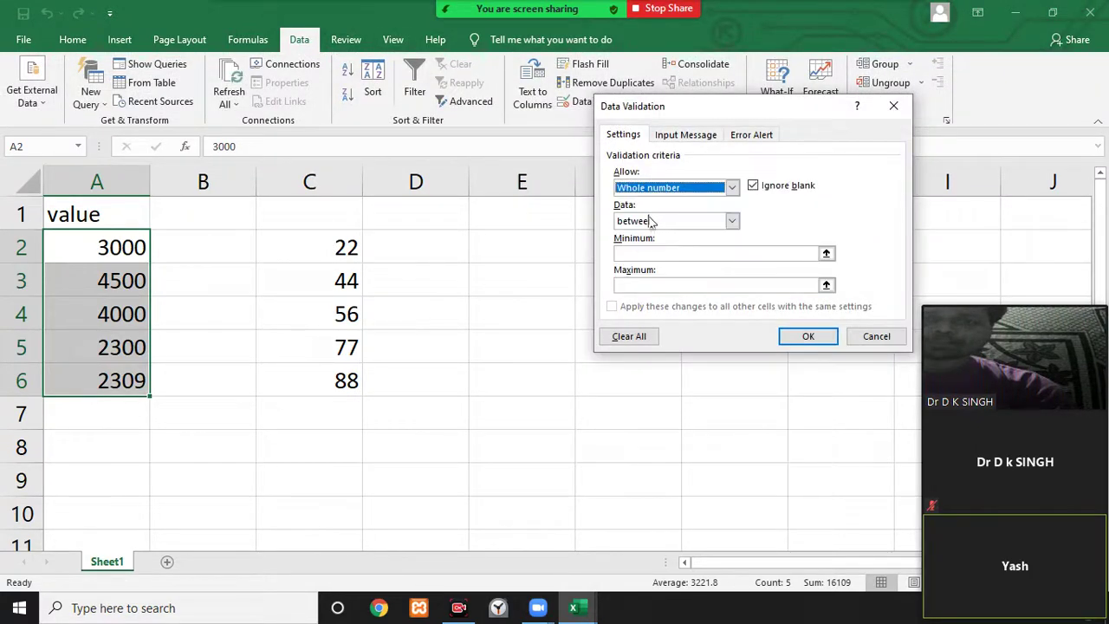
{"action": "left_click", "coordinate": [634, 255]}
{"action": "type", "text": "0"}
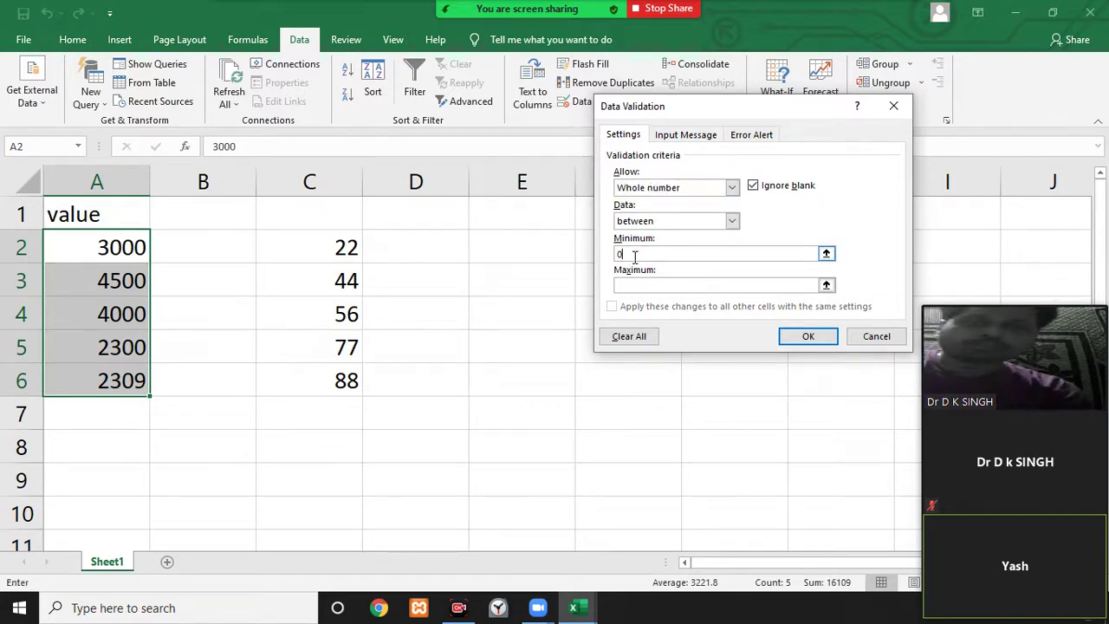
{"action": "left_click", "coordinate": [629, 284]}
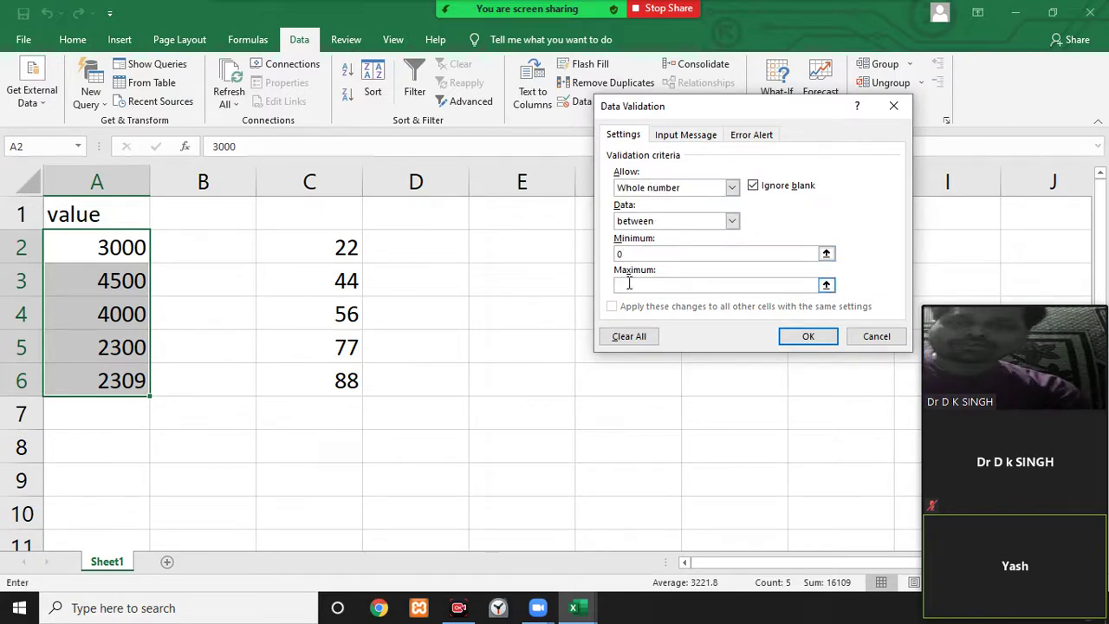
{"action": "type", "text": "5000"}
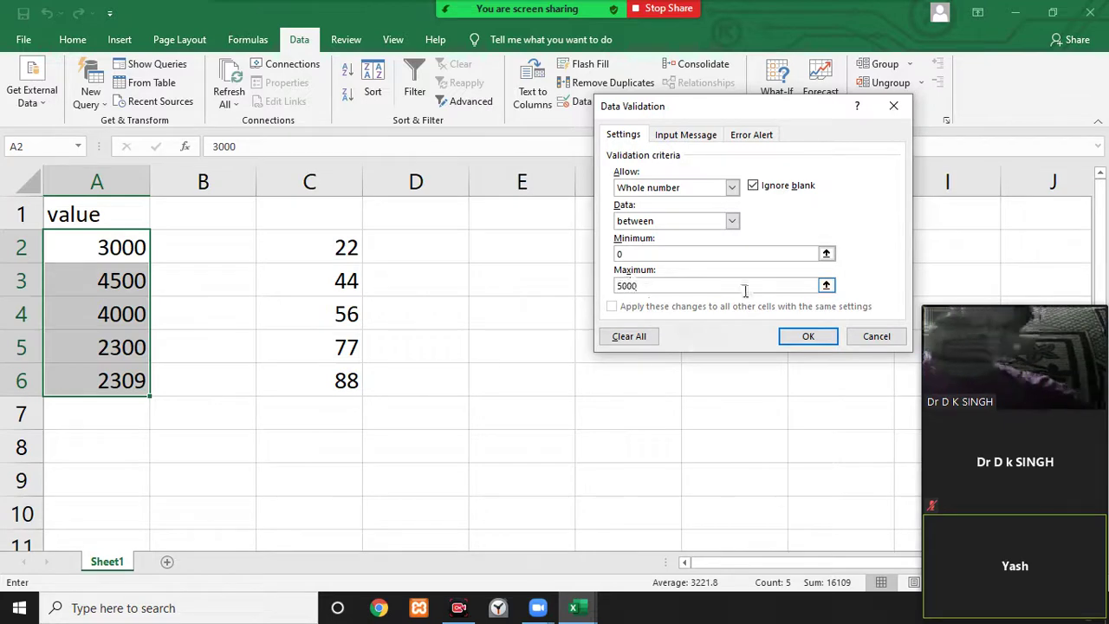
{"action": "left_click", "coordinate": [800, 338]}
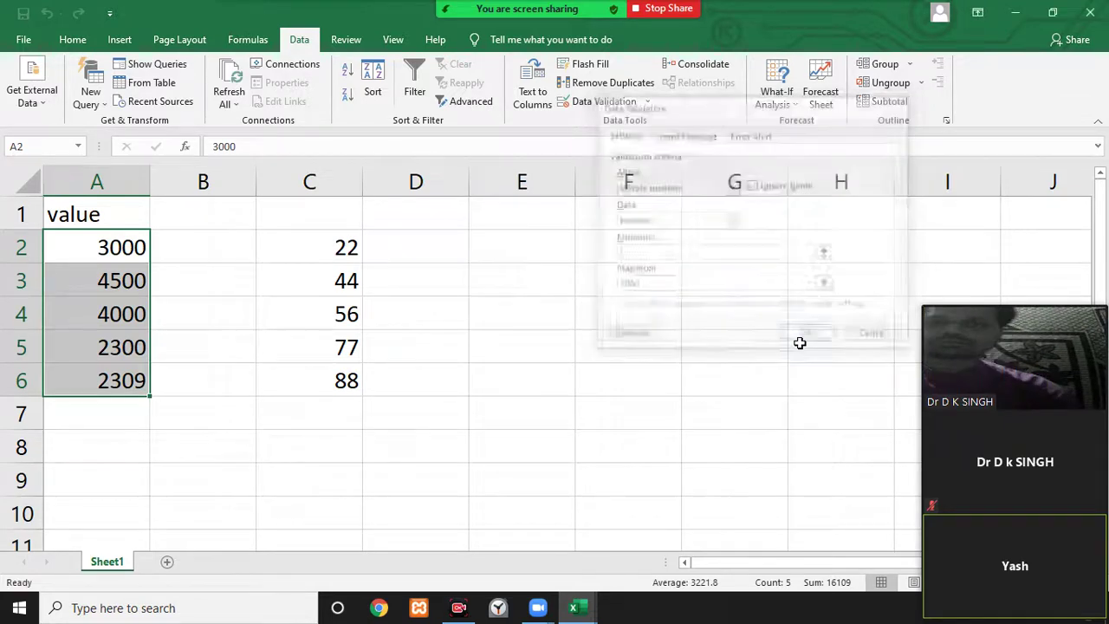
{"action": "left_click", "coordinate": [98, 236]}
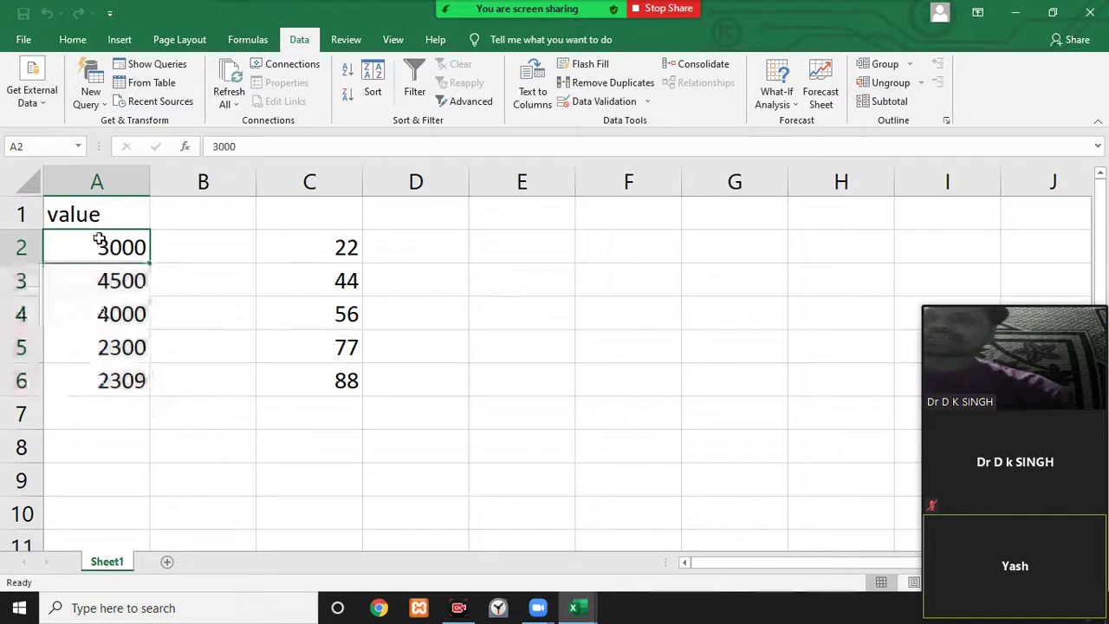
Copy A2 and use Paste Special > Validation to apply its rule to C2:C6.
{"action": "right_click", "coordinate": [99, 237]}
{"action": "left_click", "coordinate": [138, 252]}
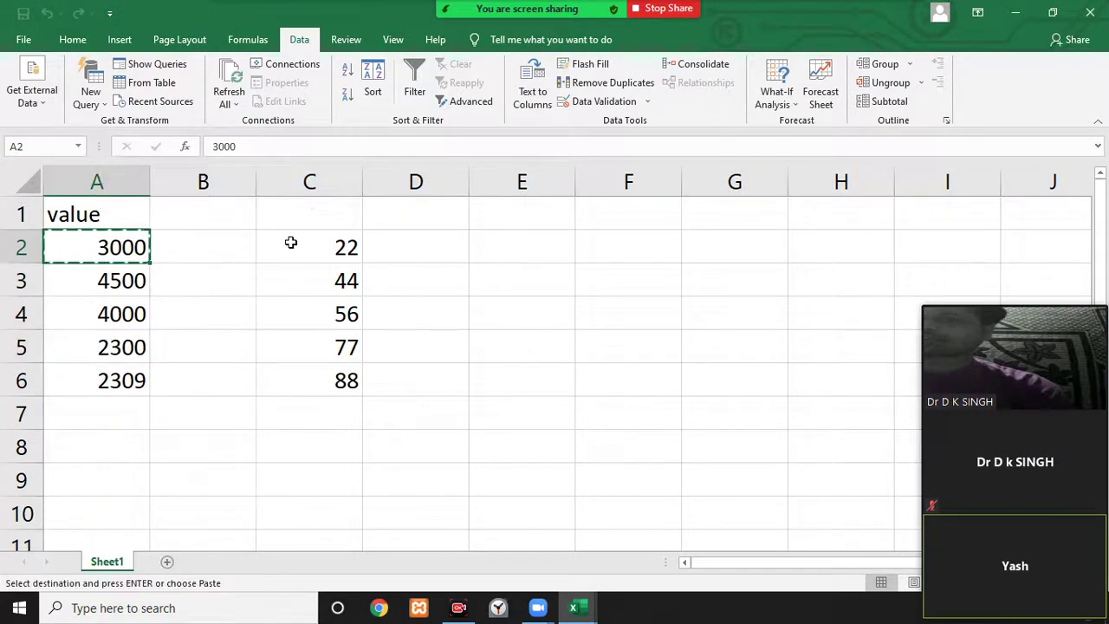
{"action": "left_click_drag", "start_coordinate": [329, 244], "coordinate": [325, 376]}
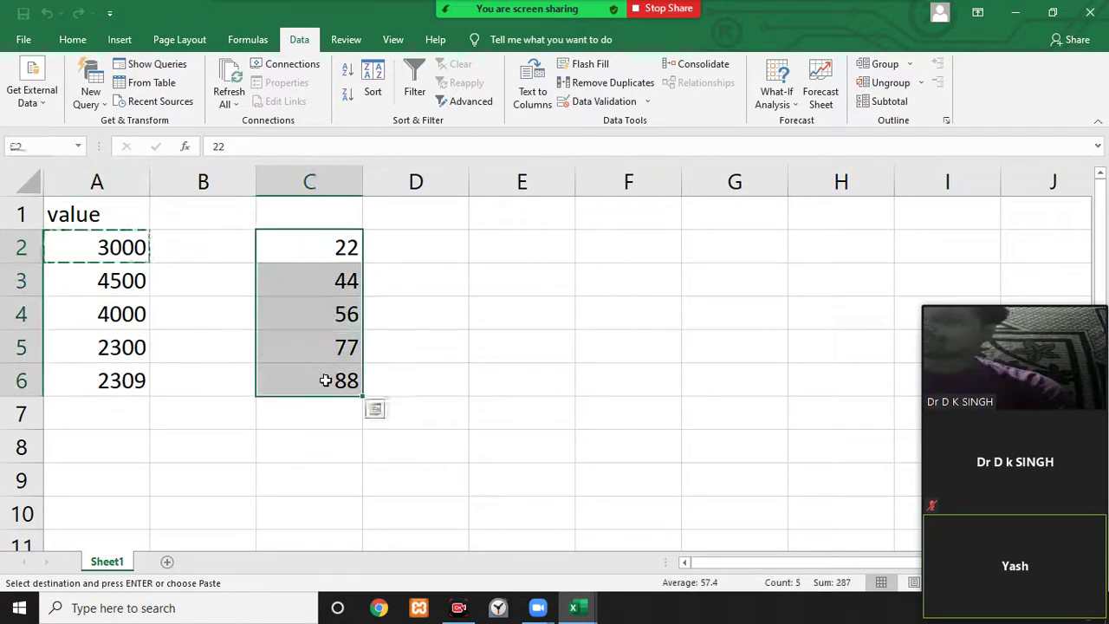
{"action": "right_click", "coordinate": [327, 377]}
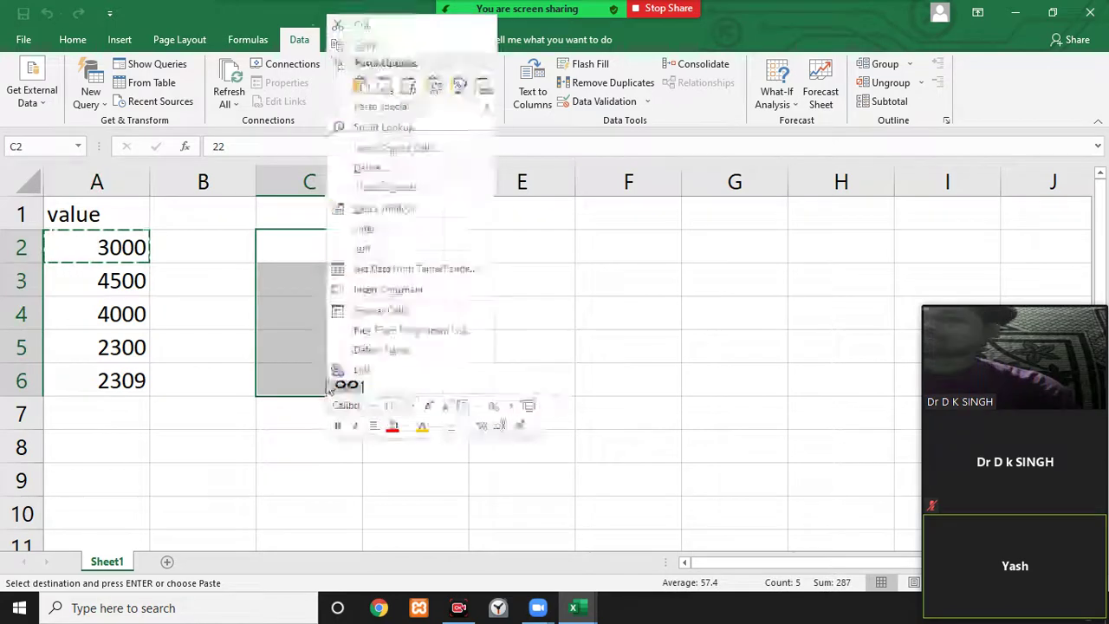
{"action": "left_click", "coordinate": [385, 106]}
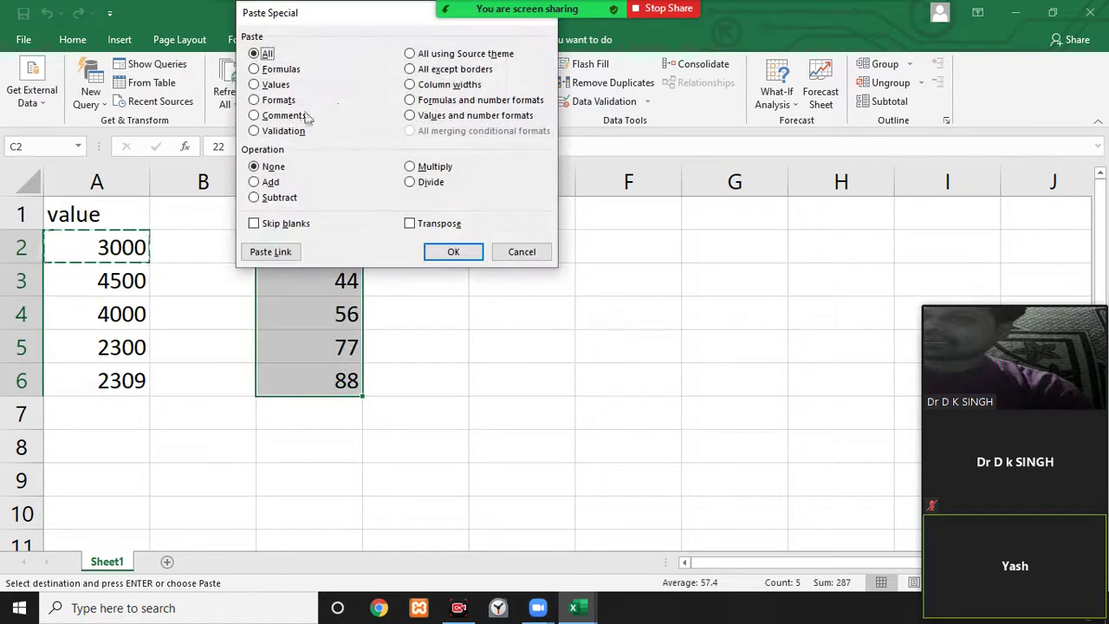
{"action": "left_click", "coordinate": [253, 135]}
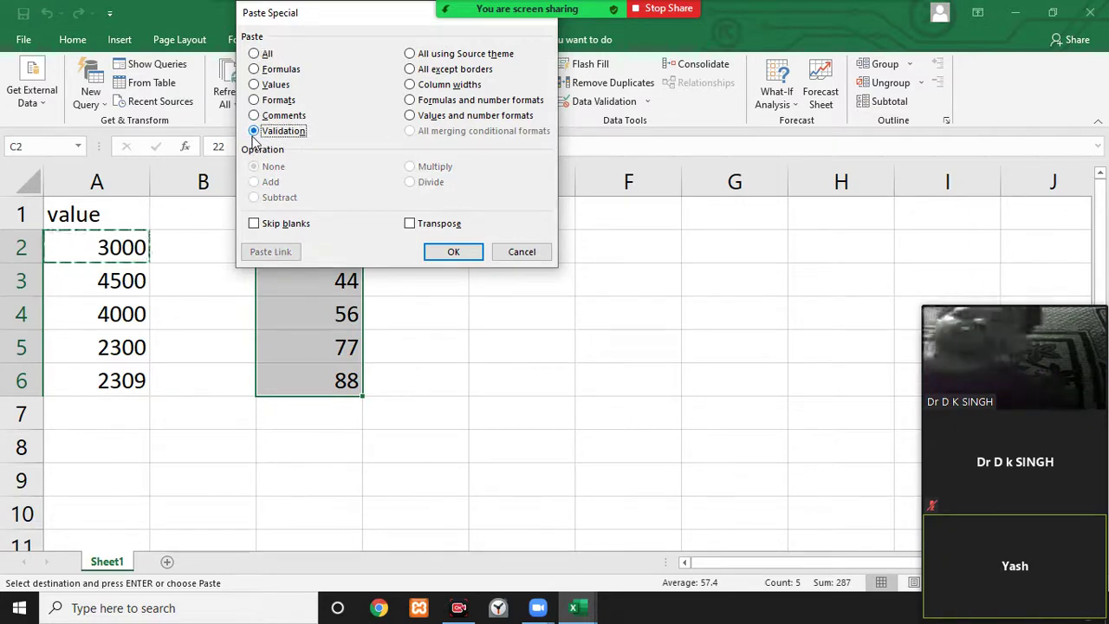
{"action": "left_click", "coordinate": [455, 252]}
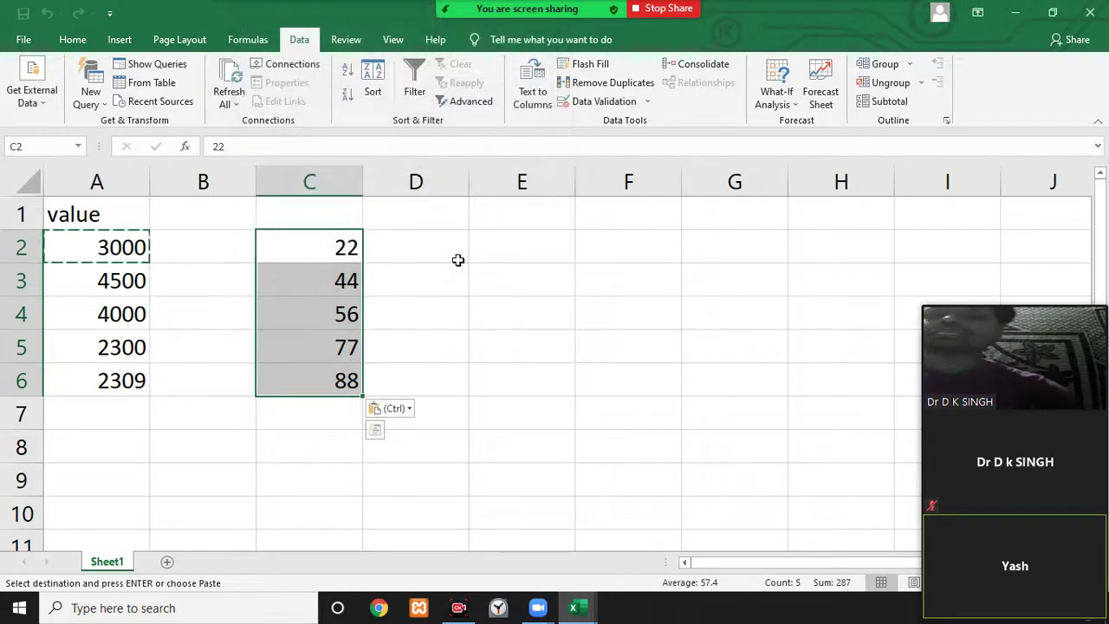
{"action": "left_click", "coordinate": [290, 241]}
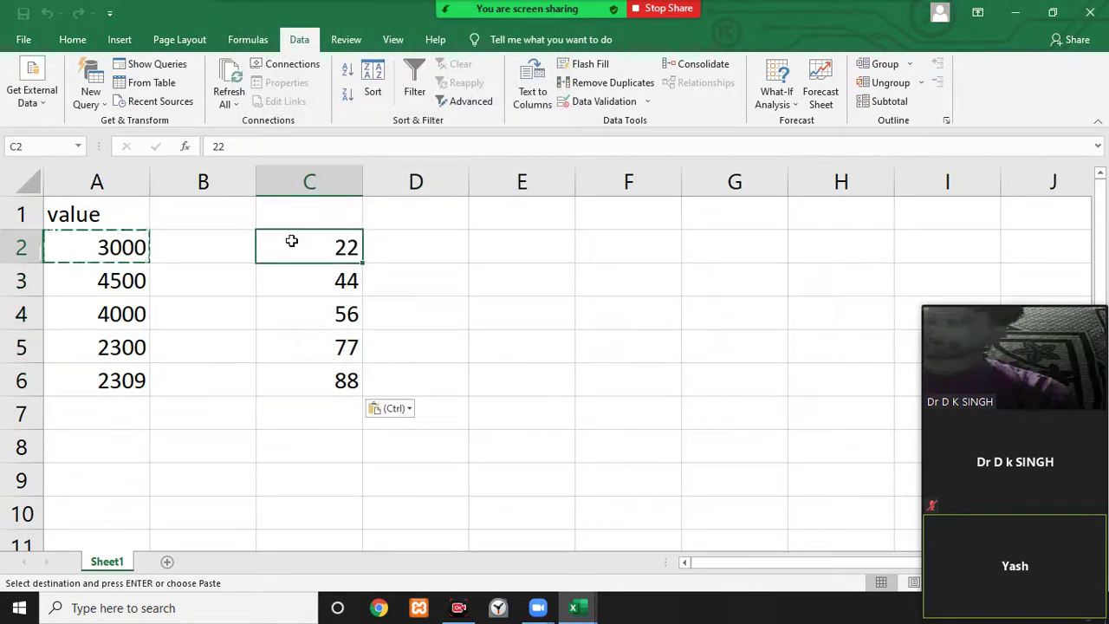
Try 5500 in C2, which the rule rejects, then enter 500 instead.
{"action": "type", "text": "5500"}
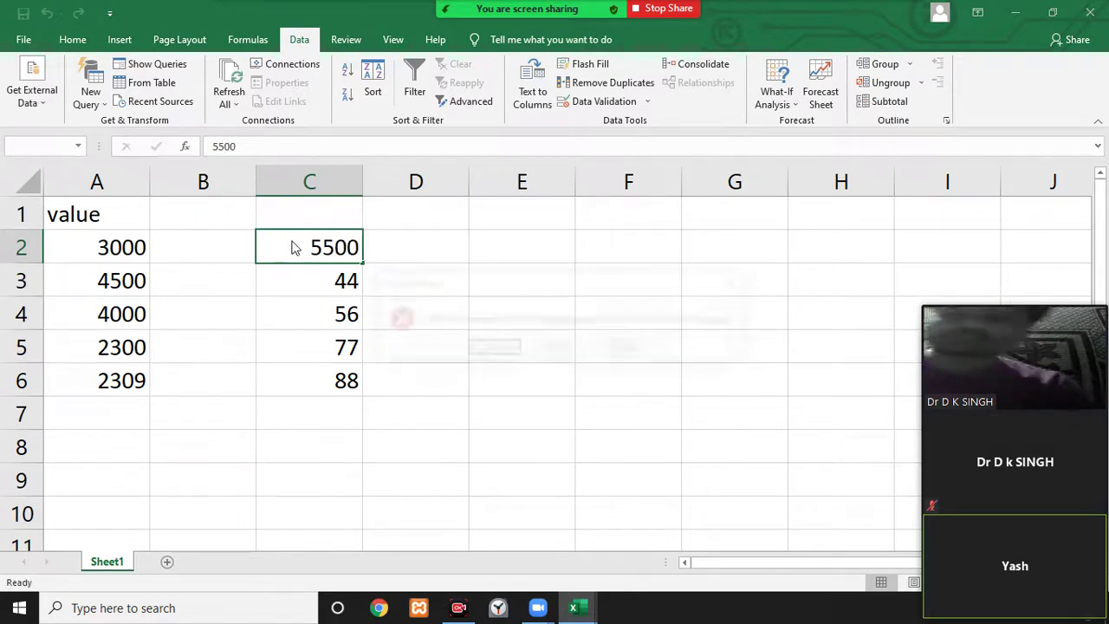
{"action": "key", "text": "Return"}
{"action": "key", "text": "Return"}
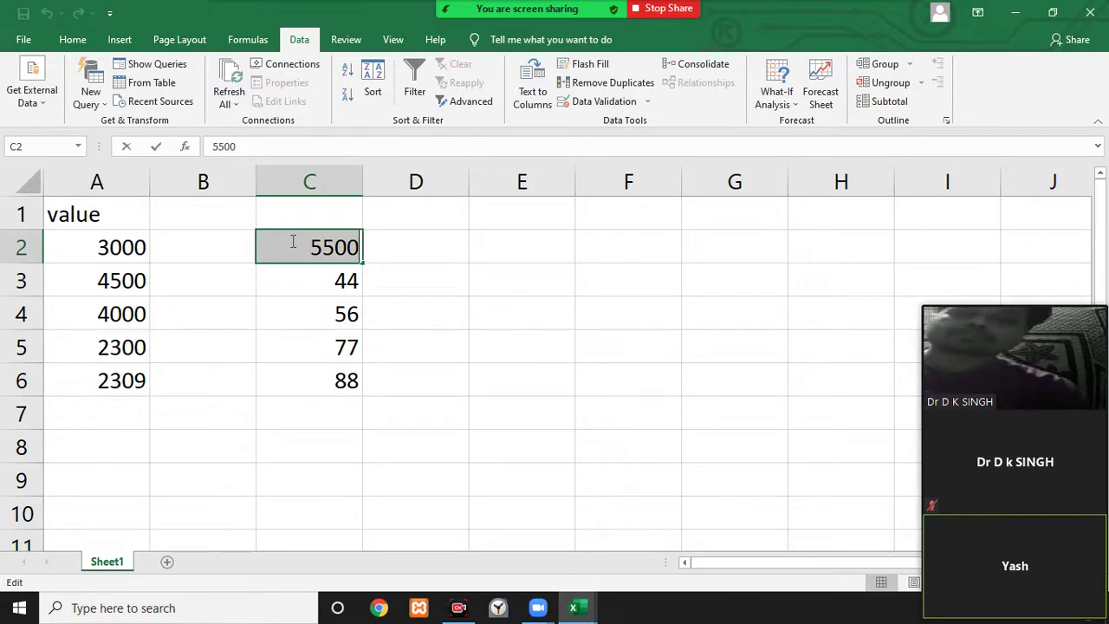
{"action": "key", "text": "BackSpace"}
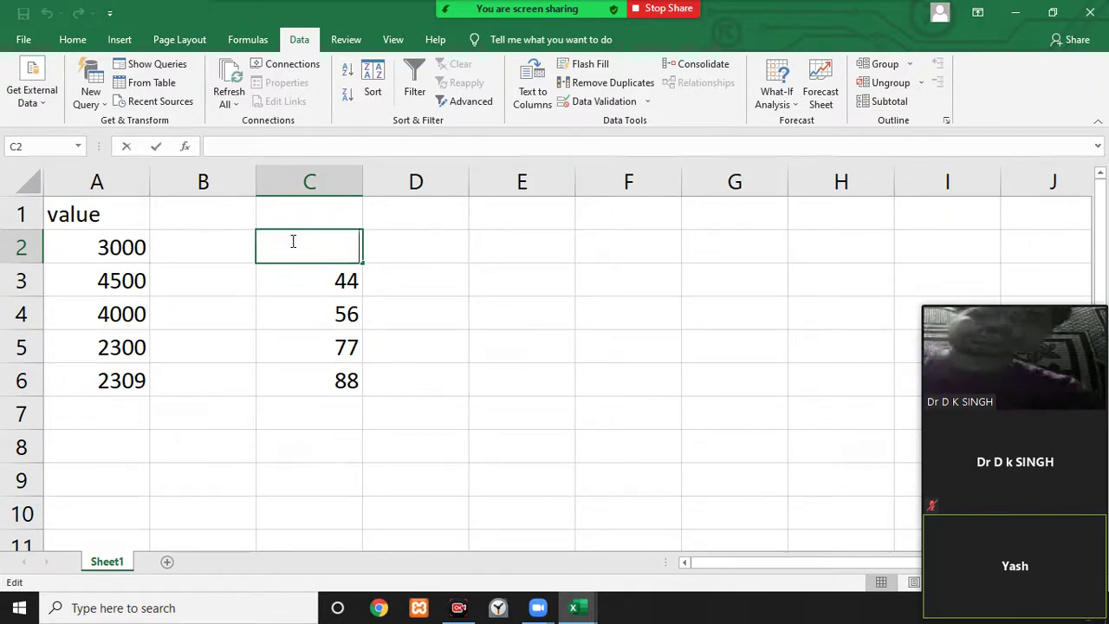
{"action": "type", "text": "500"}
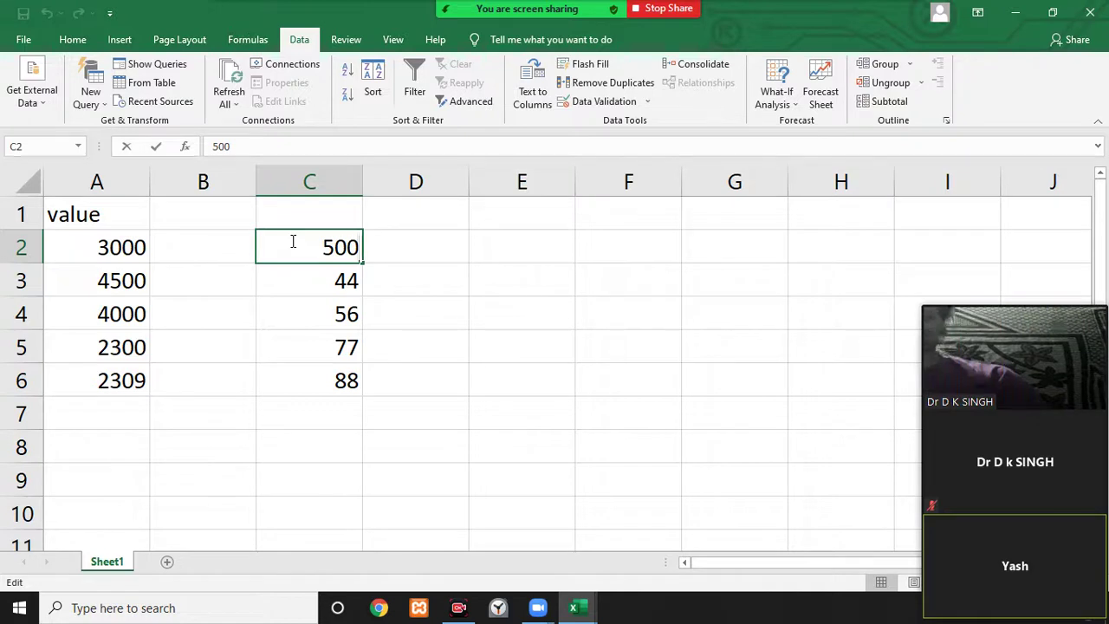
{"action": "left_click", "coordinate": [450, 307]}
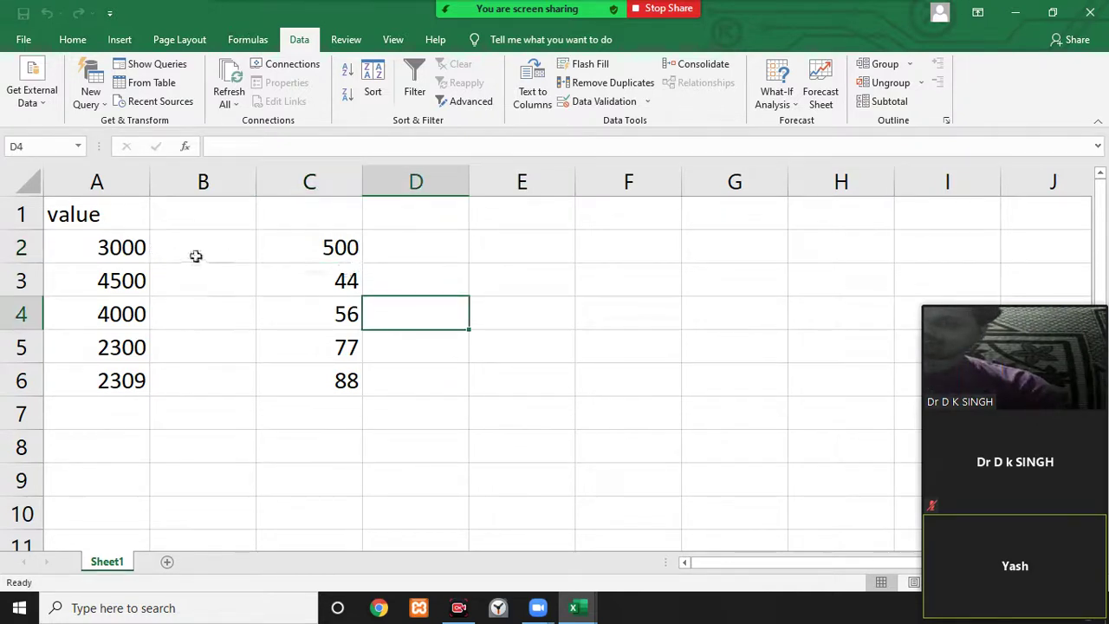
Replace C2's value with 2000.
{"action": "left_click_drag", "start_coordinate": [136, 248], "coordinate": [130, 281]}
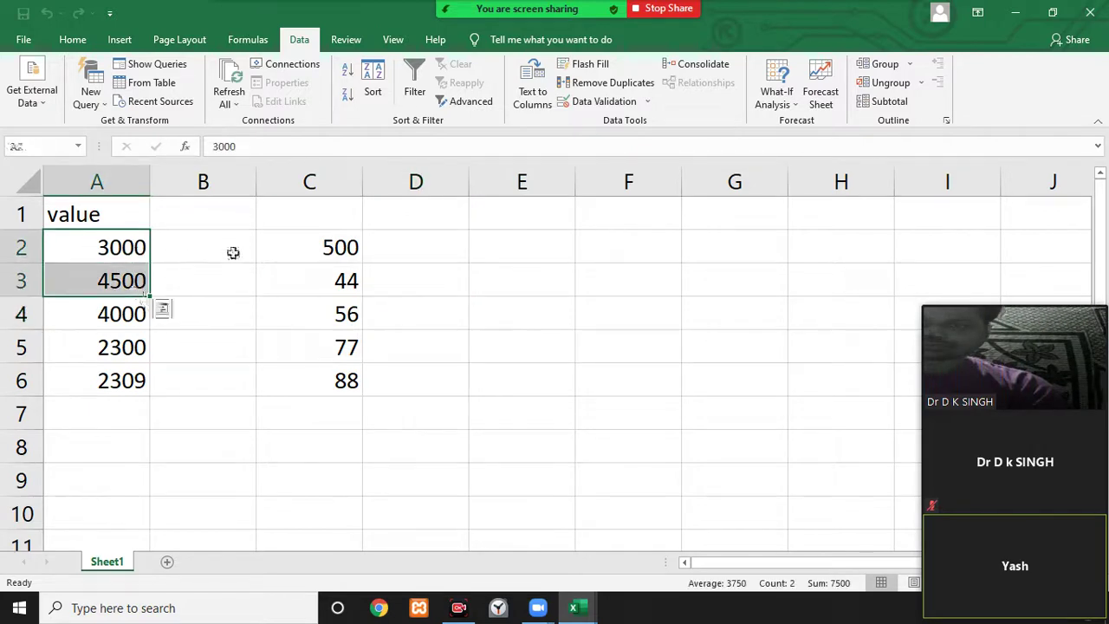
{"action": "left_click", "coordinate": [305, 249]}
{"action": "type", "text": "20"}
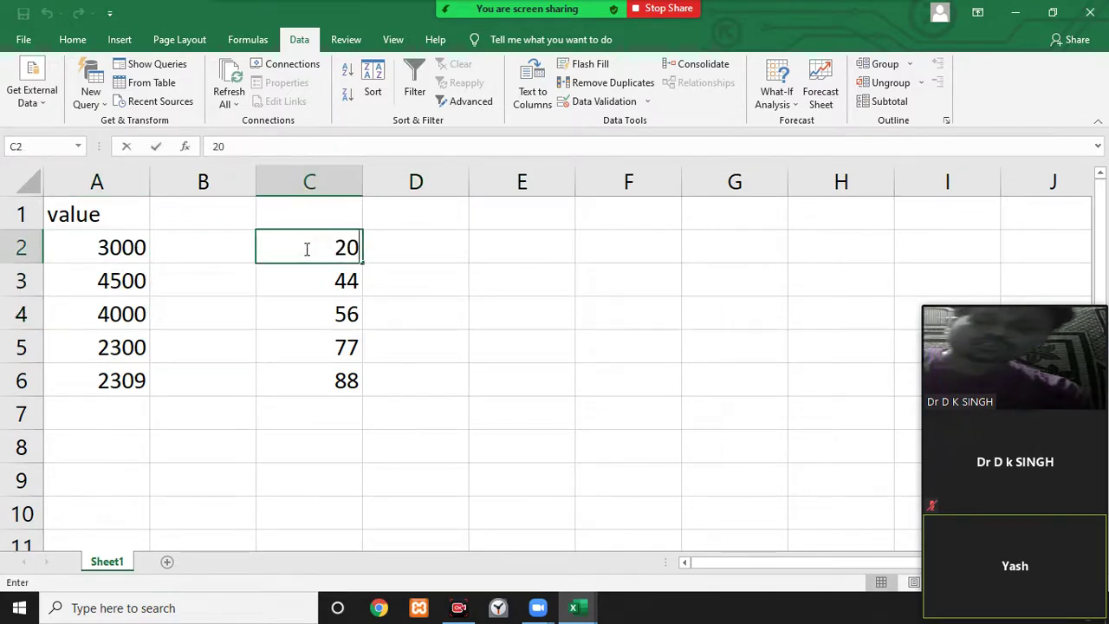
{"action": "type", "text": "0"}
{"action": "key", "text": "Return"}
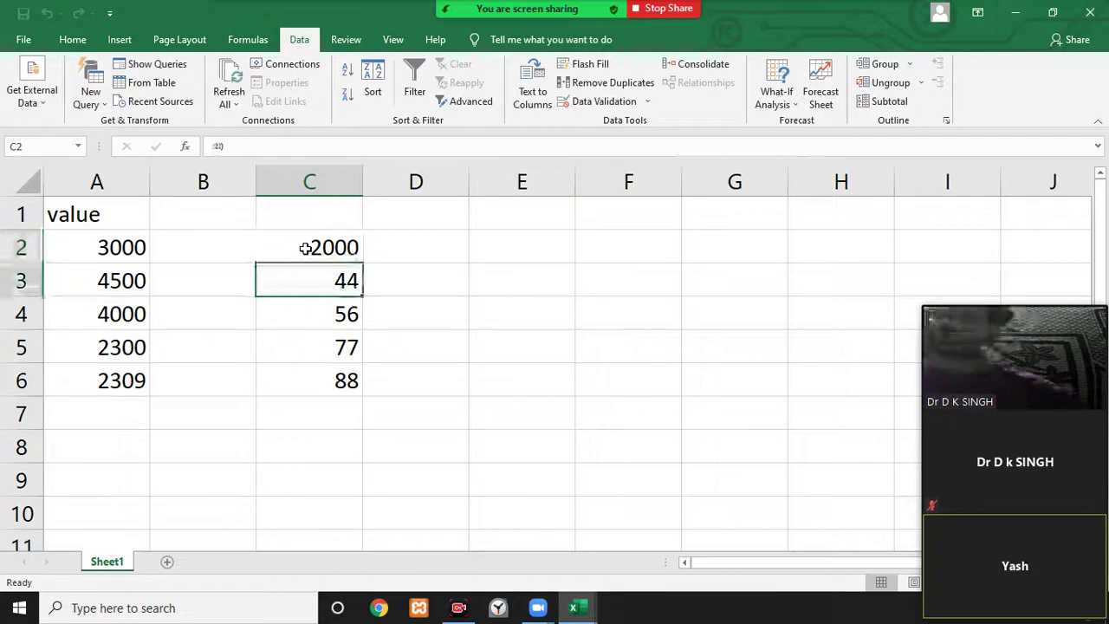
Test C3 with -10, 7888 and 7600, each rejected, then settle on 890.
{"action": "type", "text": "-1"}
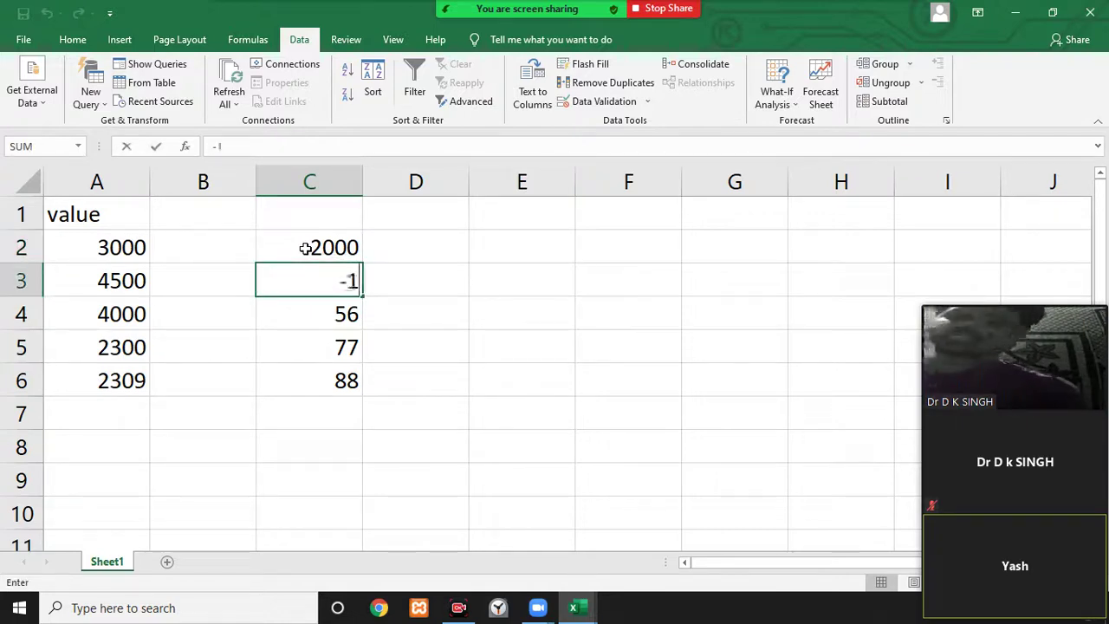
{"action": "key", "text": "Return"}
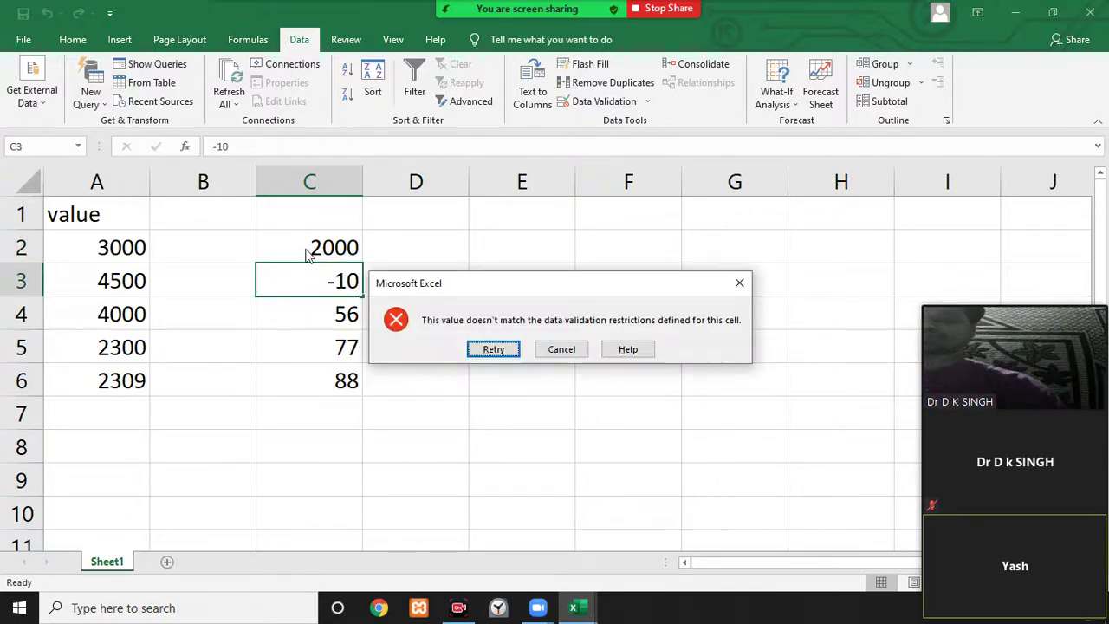
{"action": "key", "text": "Return"}
{"action": "type", "text": "7"}
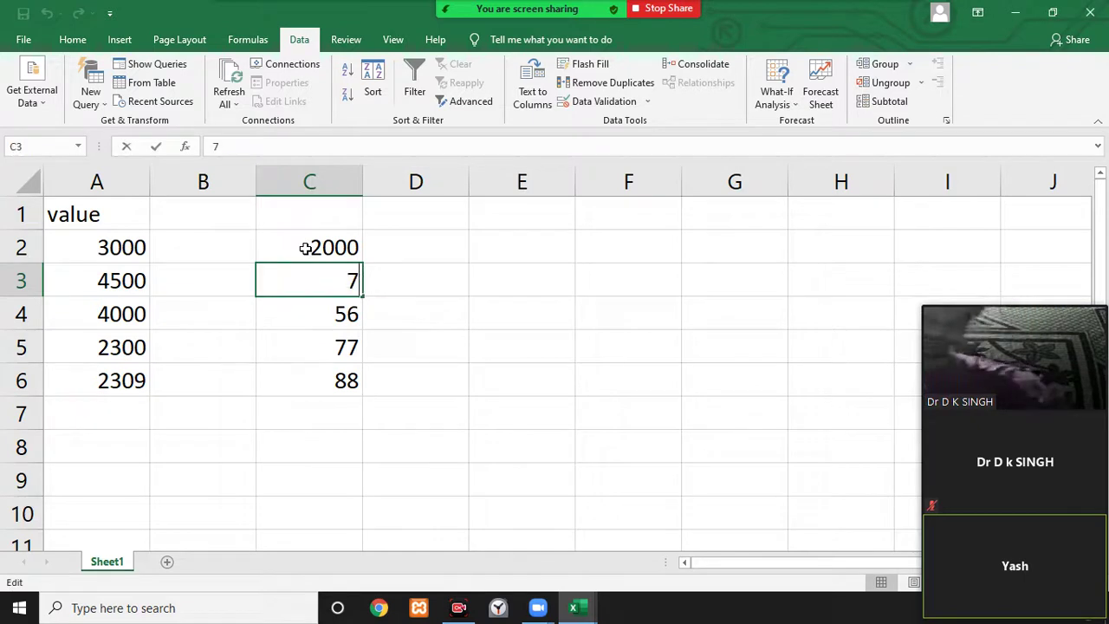
{"action": "type", "text": "888"}
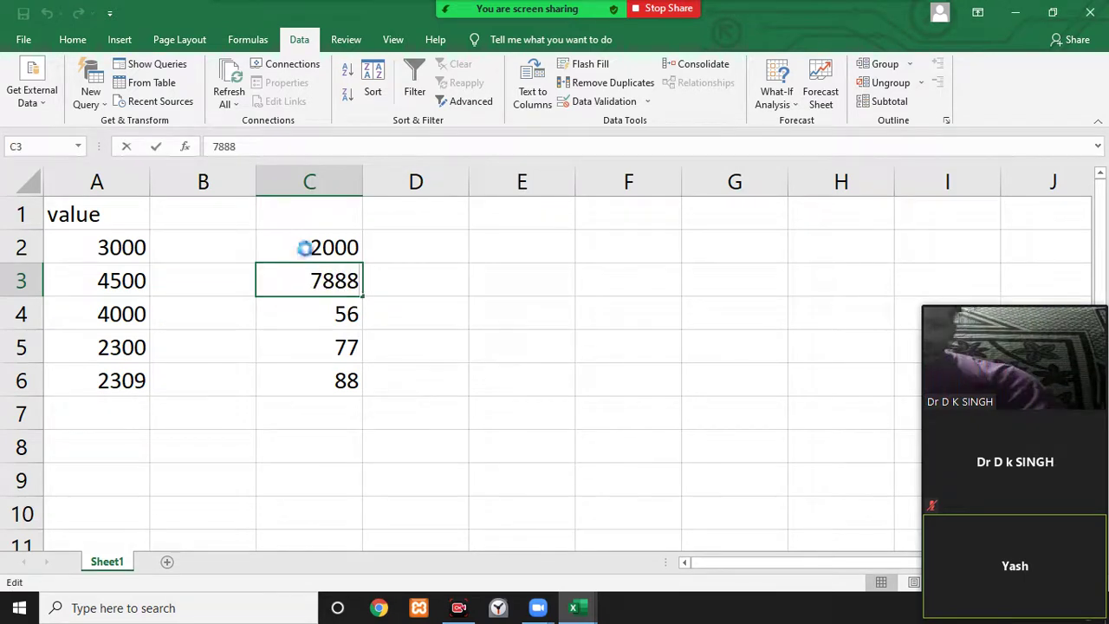
{"action": "key", "text": "Return"}
{"action": "key", "text": "Return"}
{"action": "key", "text": "BackSpace"}
{"action": "type", "text": "760"}
{"action": "key", "text": "Return"}
{"action": "key", "text": "Return"}
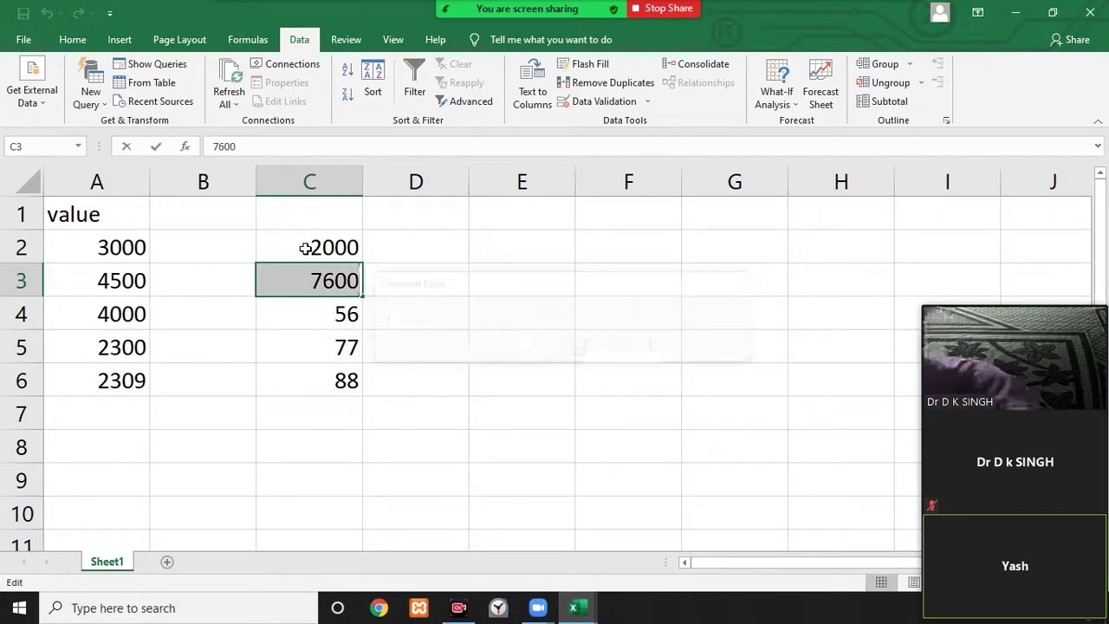
{"action": "type", "text": "890"}
{"action": "key", "text": "Return"}
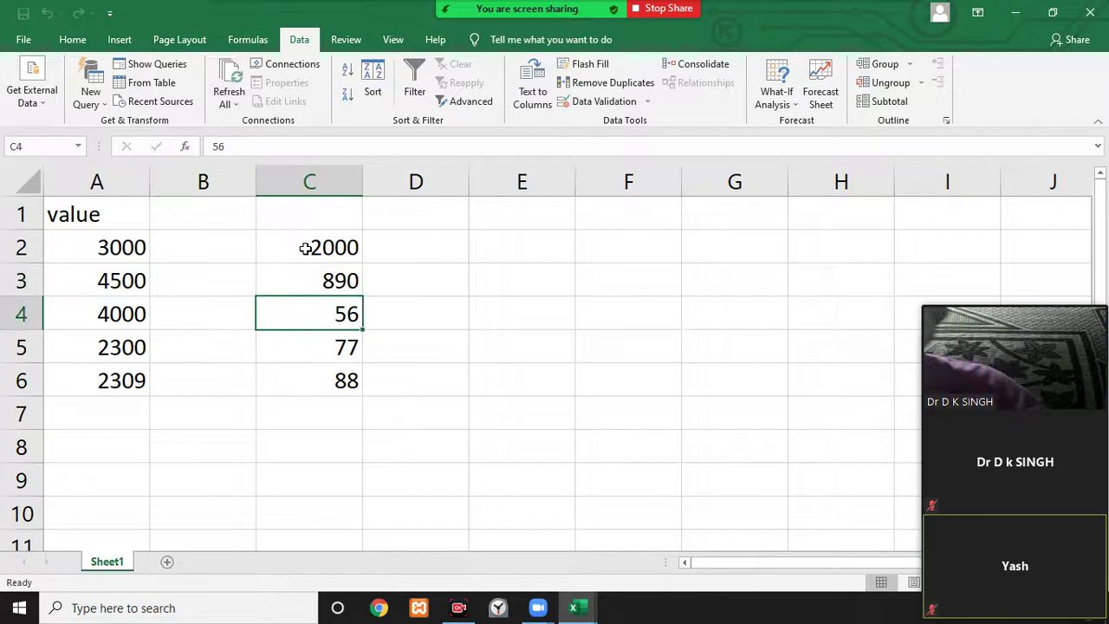
{"action": "left_click", "coordinate": [494, 371]}
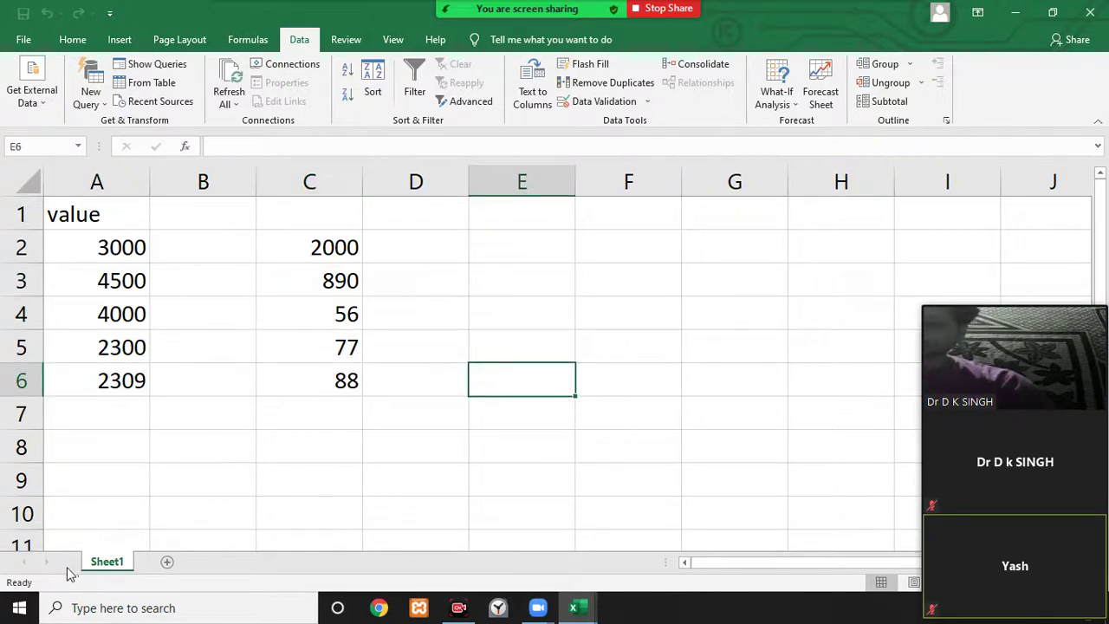